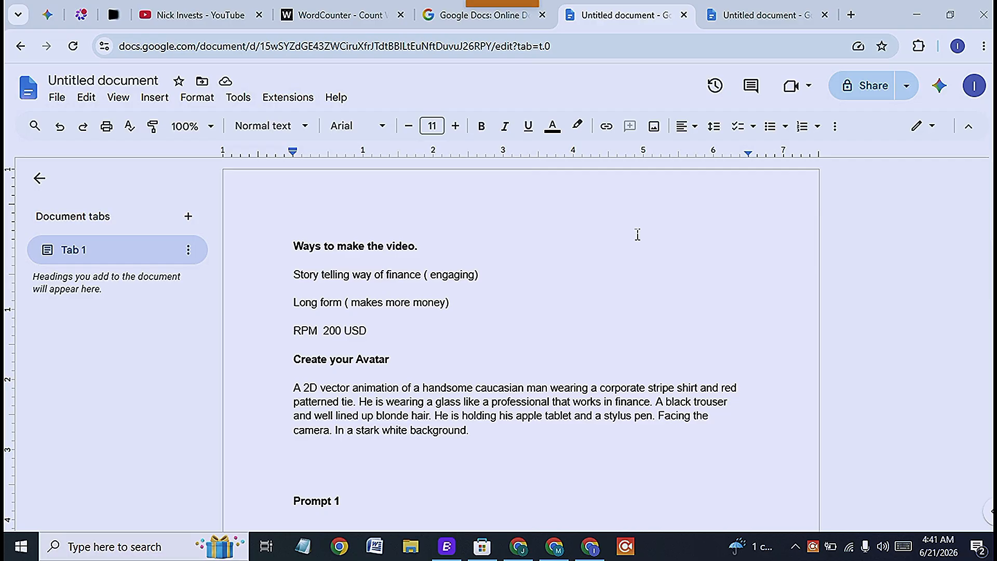
left_click_drag(375, 331, 286, 332)
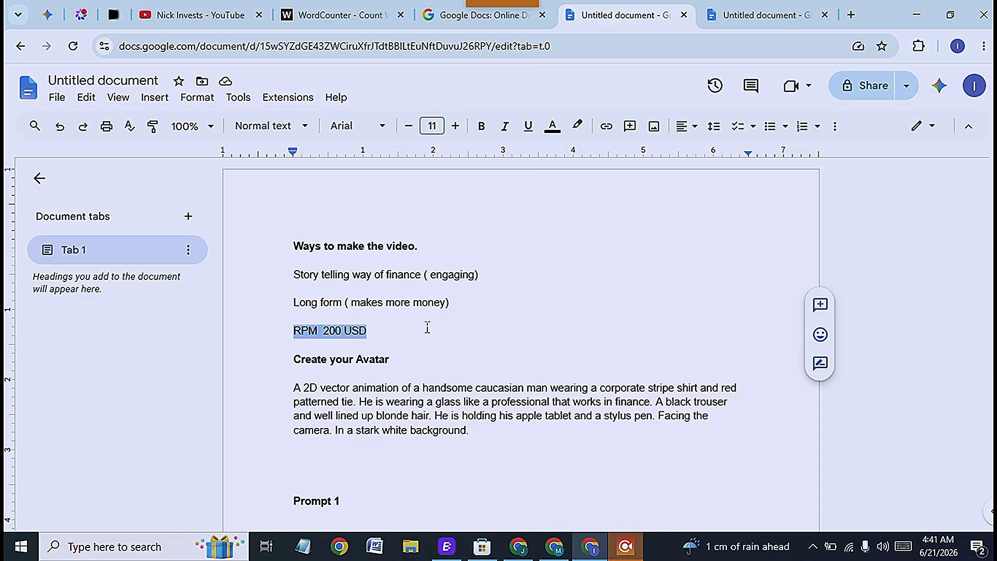
left_click(628, 548)
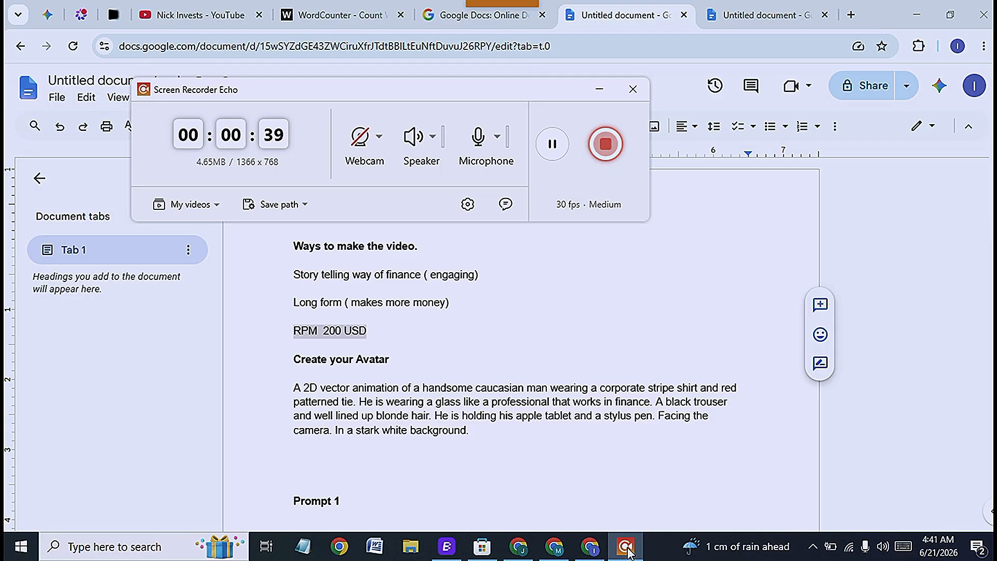
left_click(627, 548)
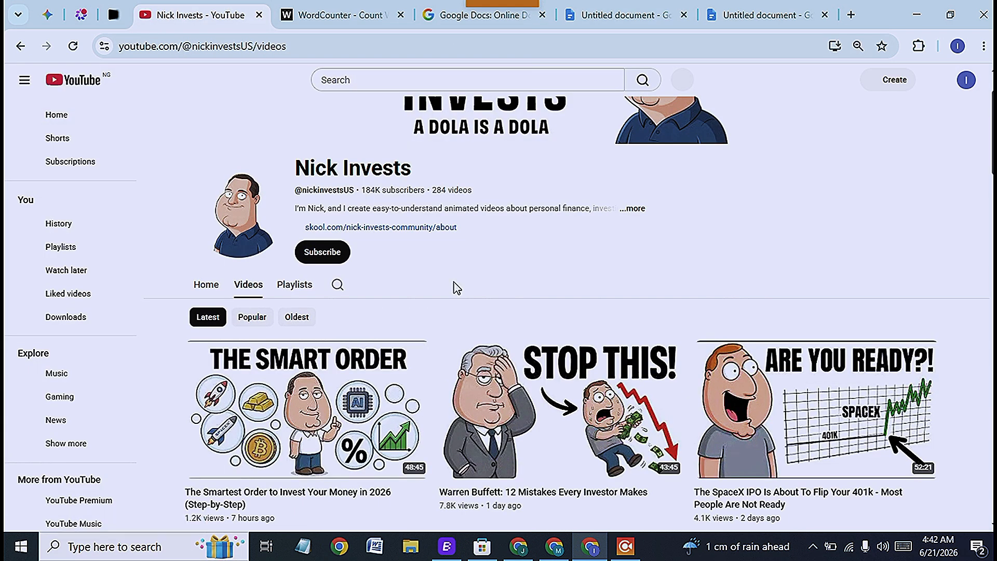
Step: Look over the Nick Invests channel's videos and the open Gemini, Meta AI, Google Flow and WordCounter pages
scroll(432, 396, "down", 1)
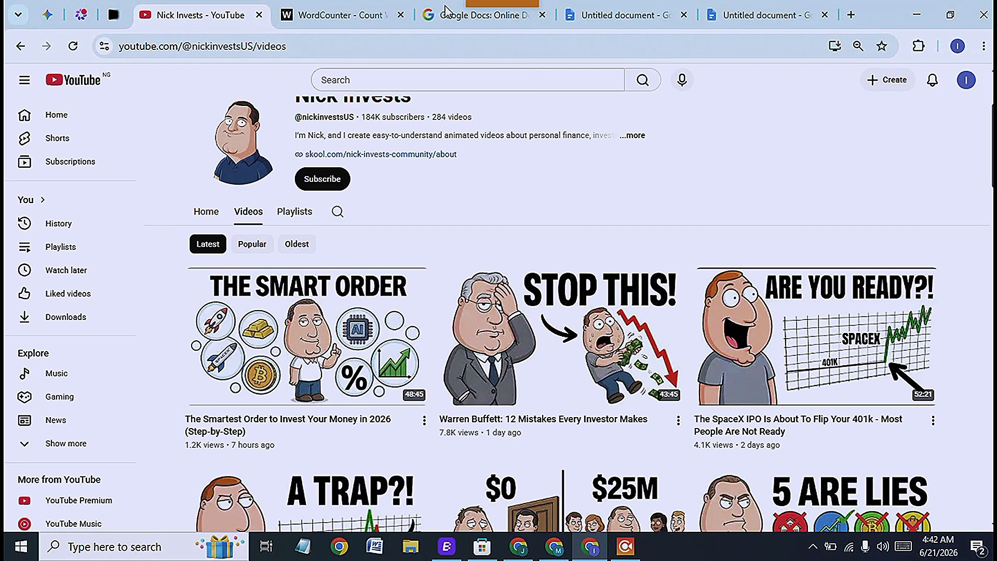
left_click(603, 15)
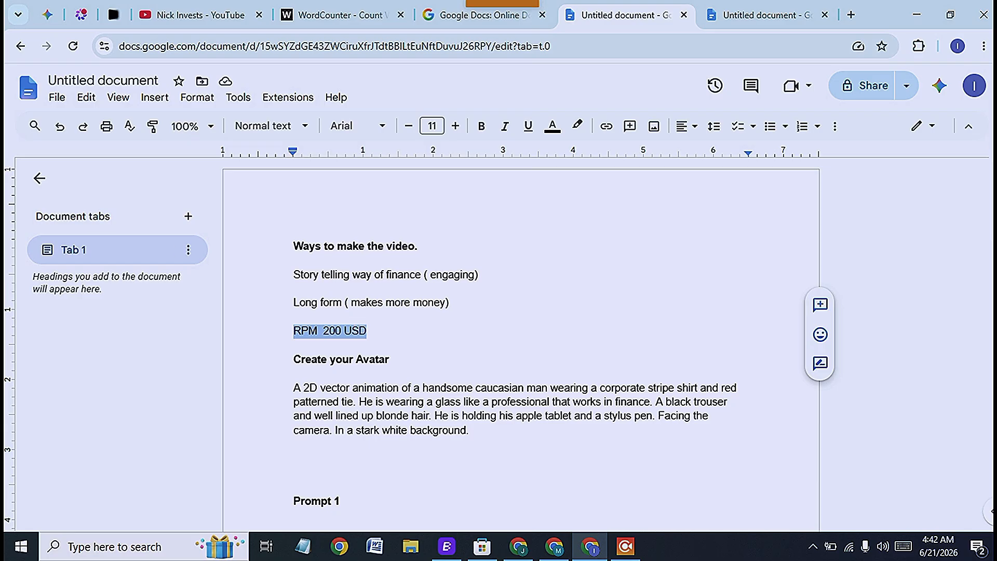
left_click(52, 16)
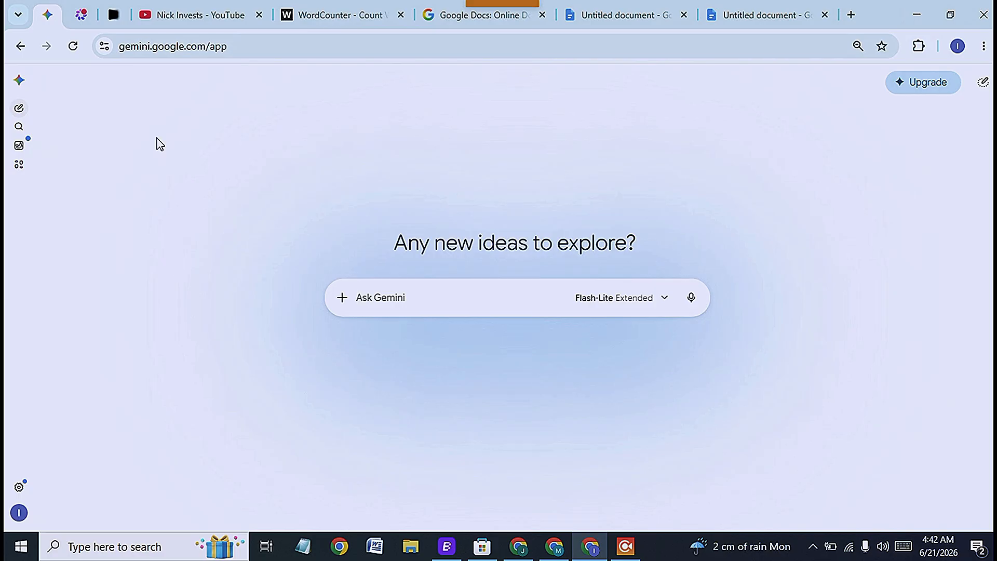
left_click(83, 23)
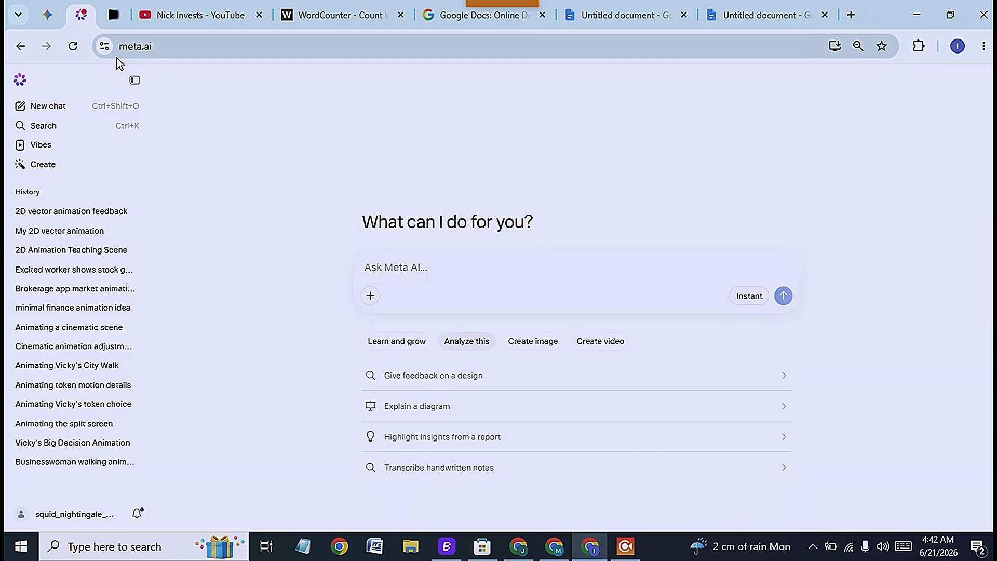
left_click(115, 17)
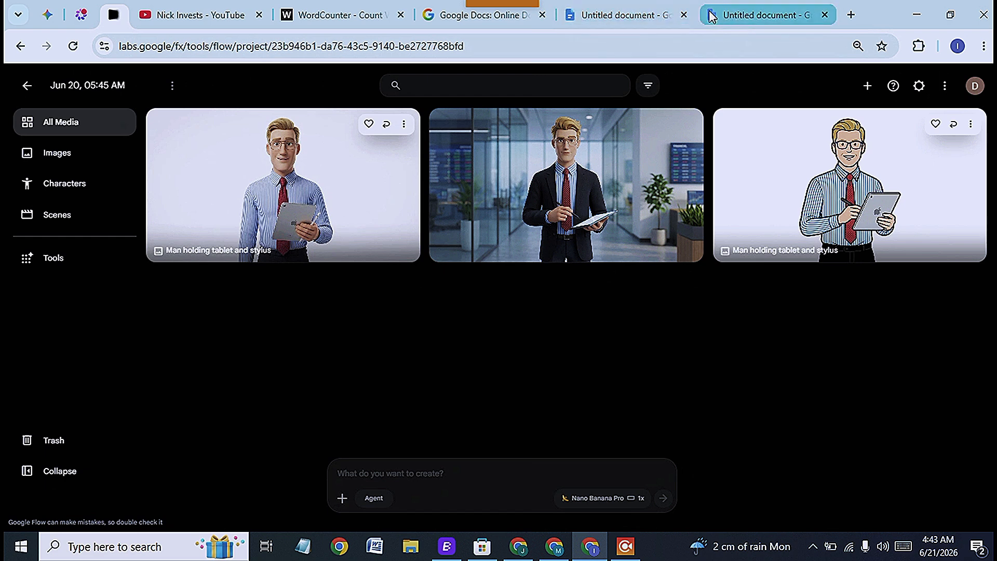
left_click(311, 16)
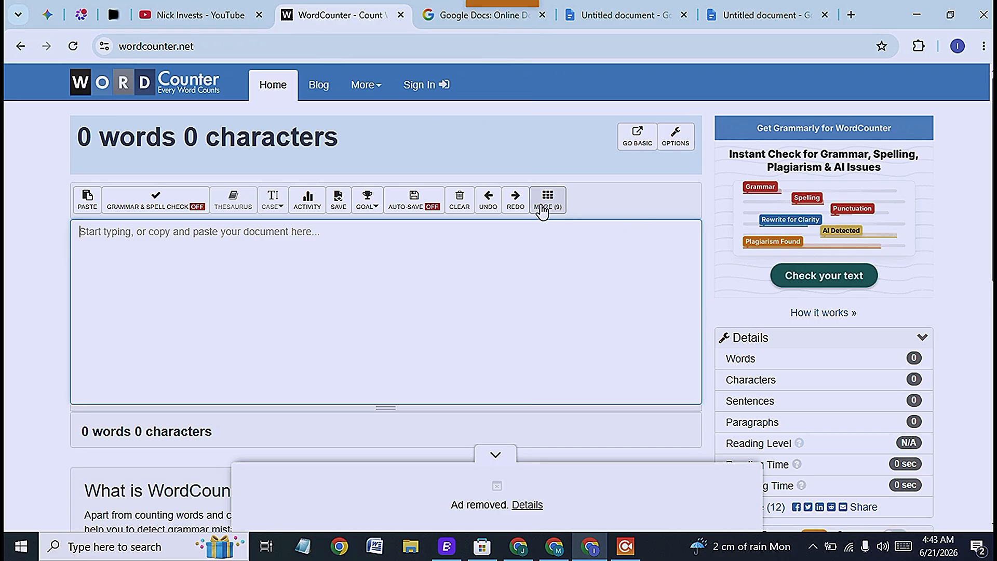
Step: Copy the 2D vector avatar description under "Create your Avatar" in the planning document
left_click(604, 21)
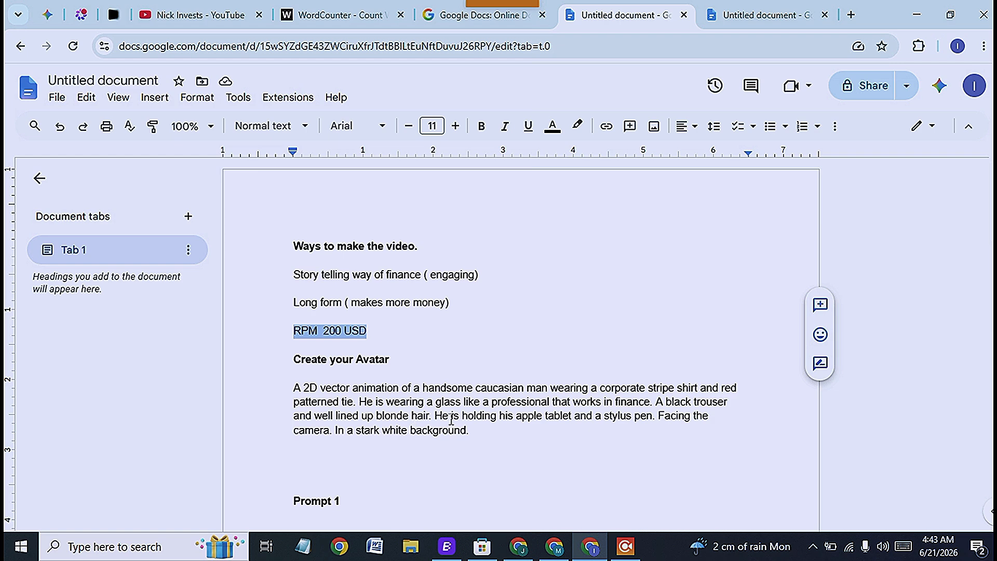
left_click_drag(470, 431, 293, 389)
key("ctrl+c")
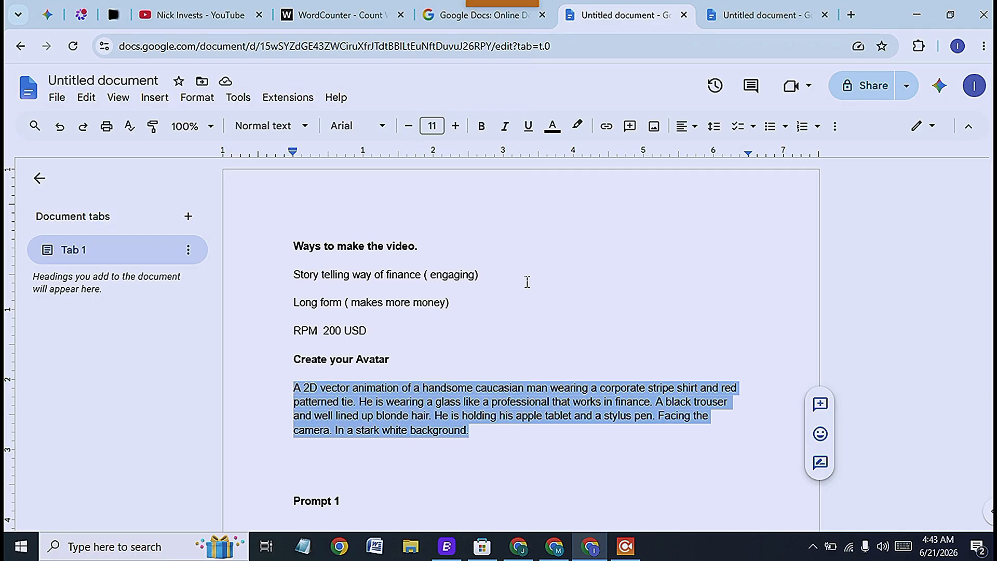
scroll(525, 302, "down", 10)
scroll(521, 316, "down", 10)
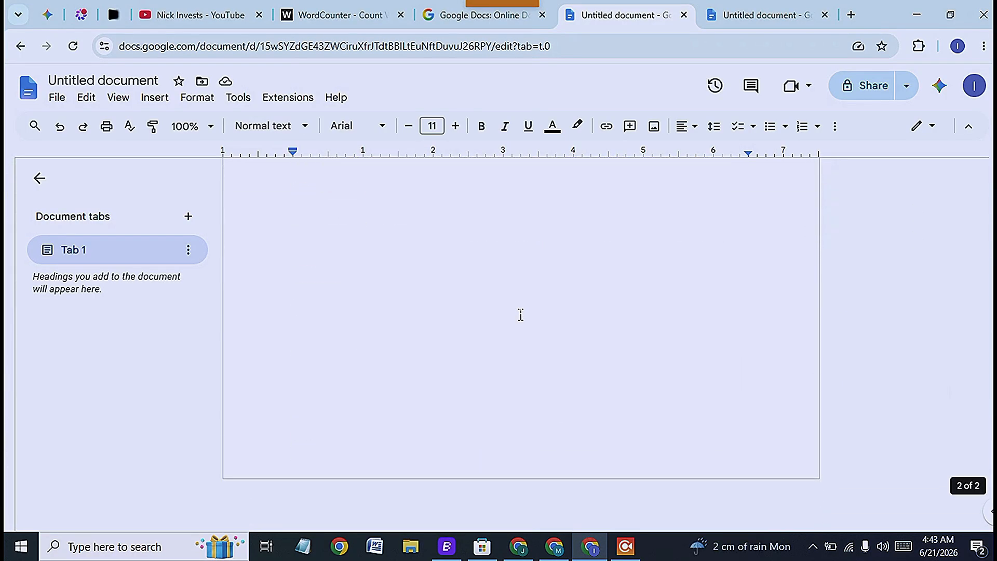
scroll(521, 316, "up", 15)
scroll(521, 315, "up", 5)
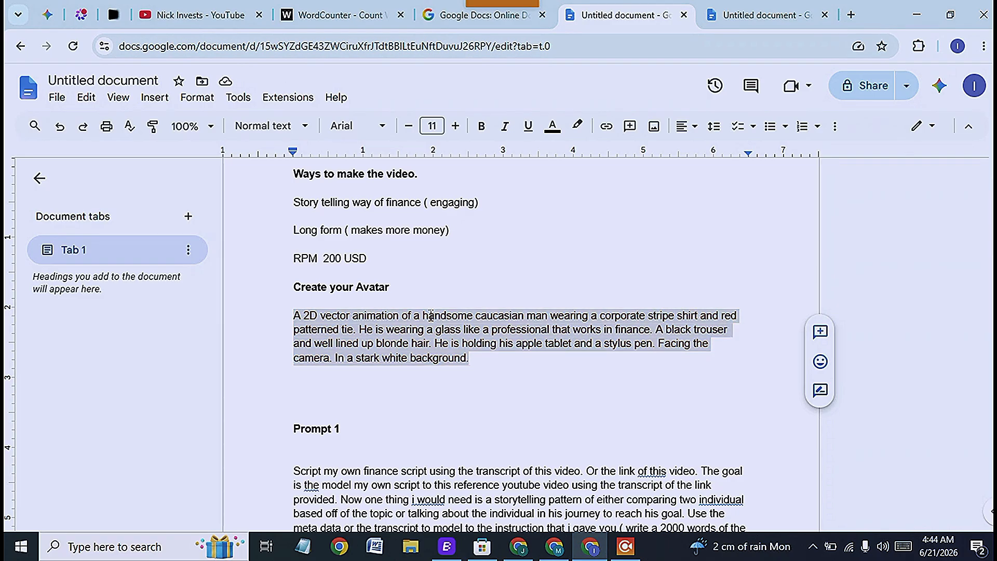
right_click(440, 340)
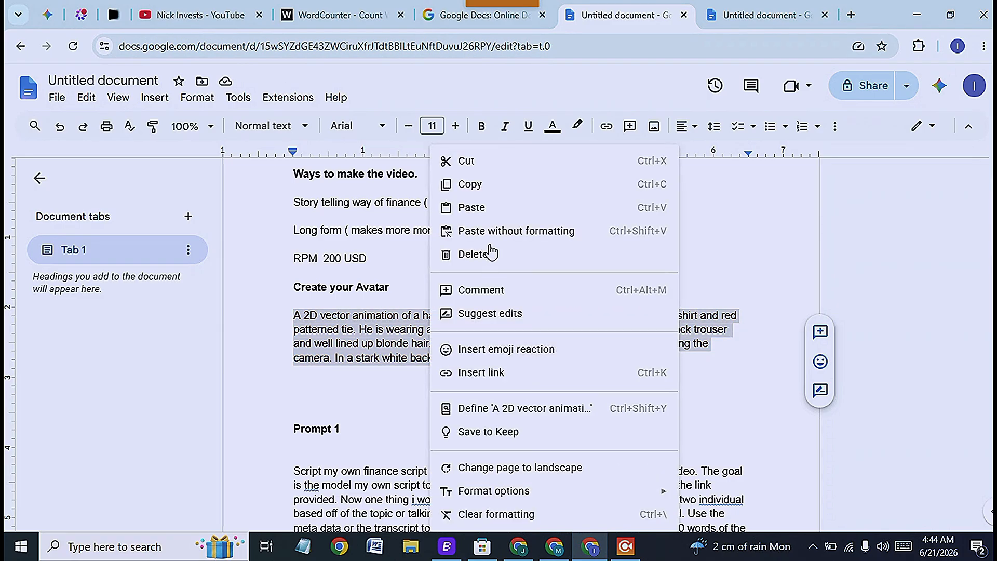
left_click(467, 190)
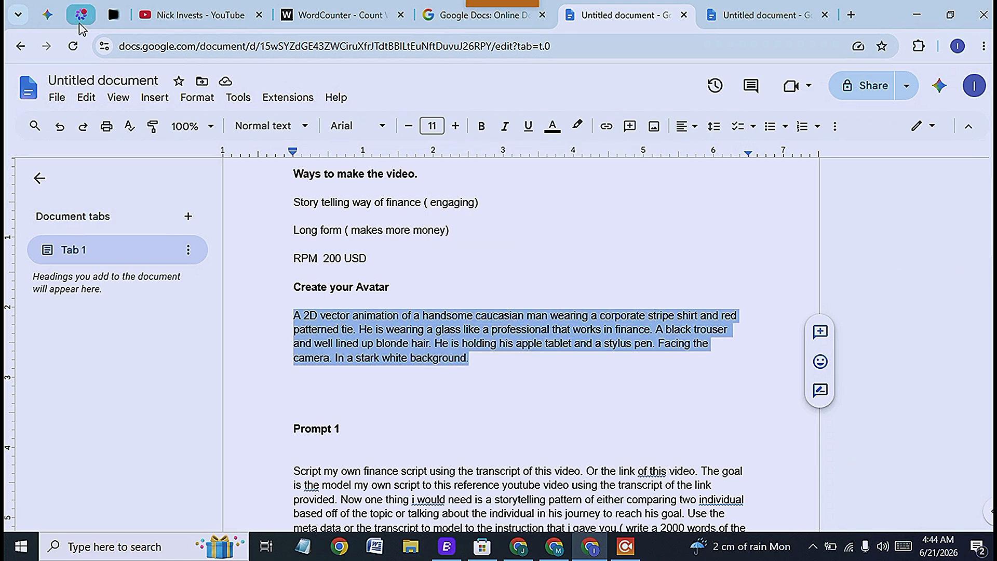
Step: Switch to the Google Flow project and generate an image from the copied avatar description with Nano Banana Pro
left_click(113, 15)
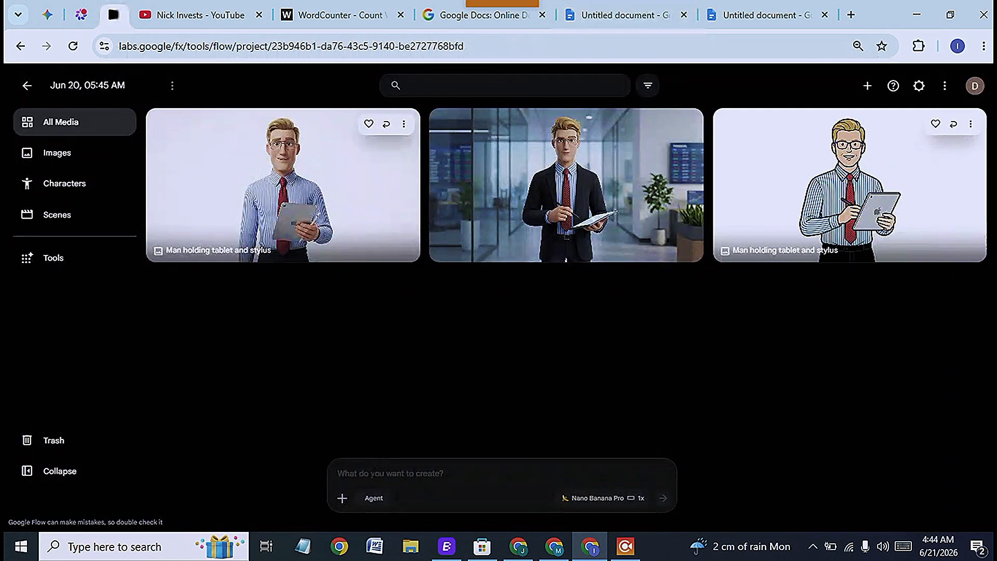
left_click(378, 473)
right_click(374, 472)
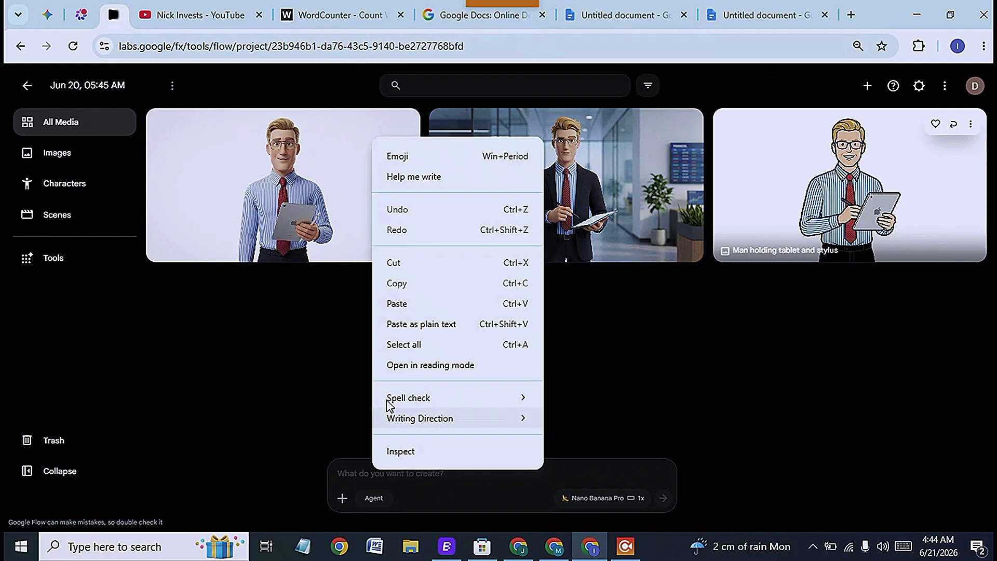
left_click(409, 306)
left_click(664, 499)
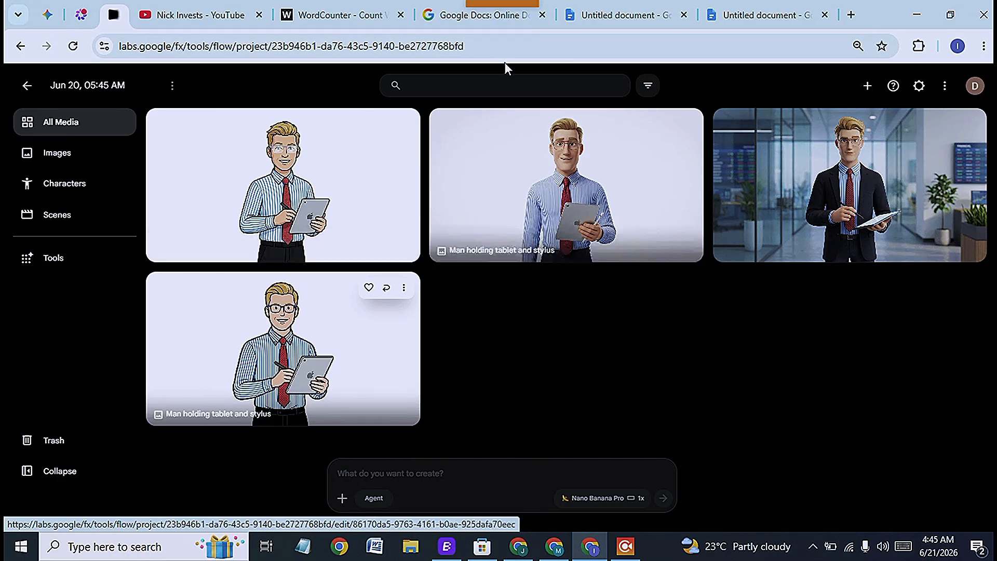
Step: Review the Prompt 1 instructions in the planning document and search Google for "google trends" in a new browser tab
left_click(587, 25)
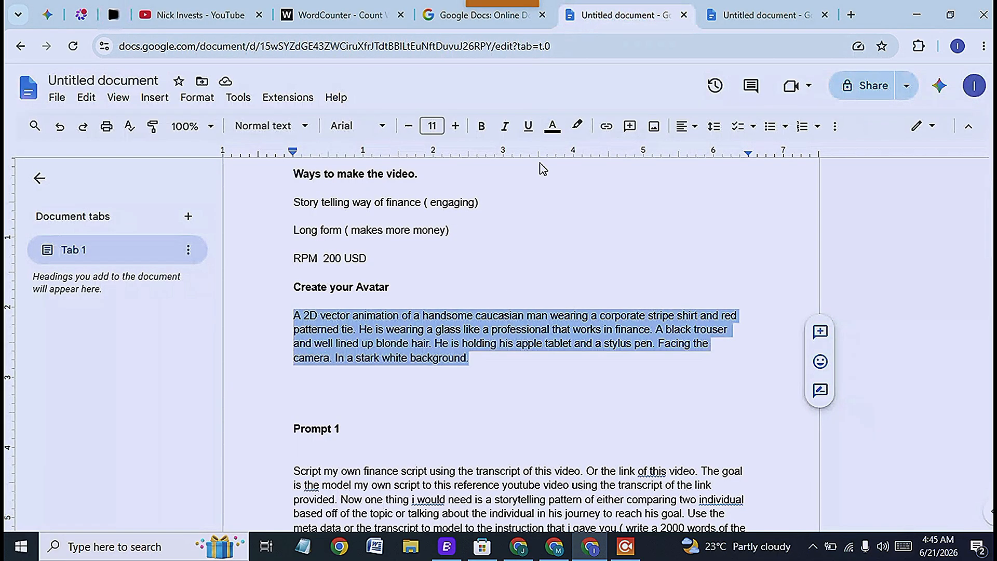
scroll(358, 332, "down", 2)
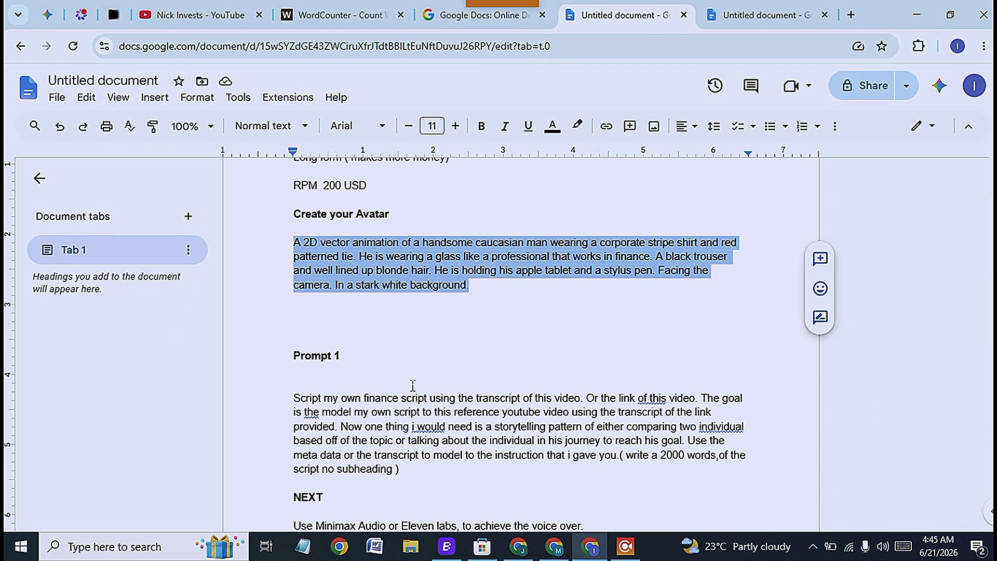
scroll(349, 402, "down", 2)
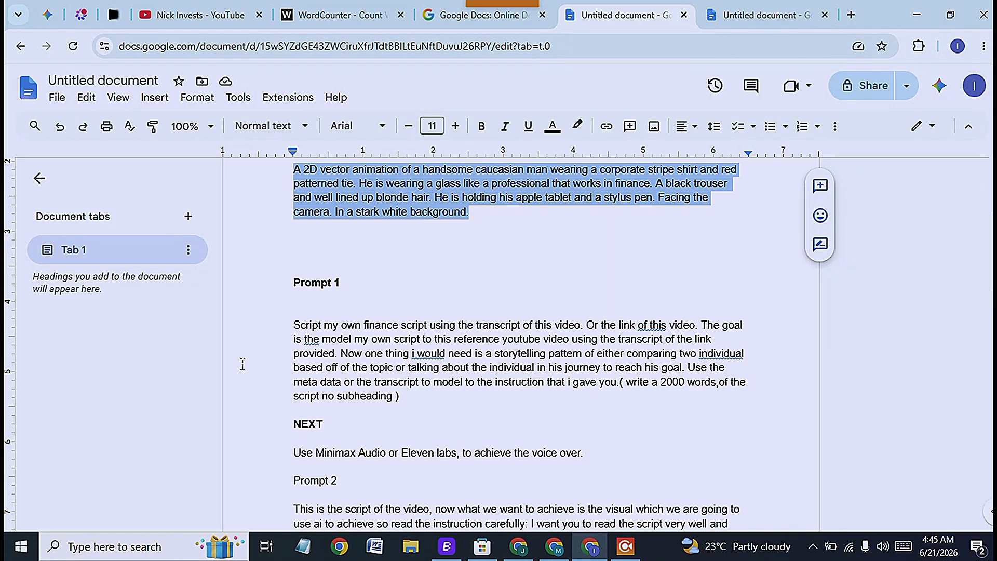
left_click(851, 15)
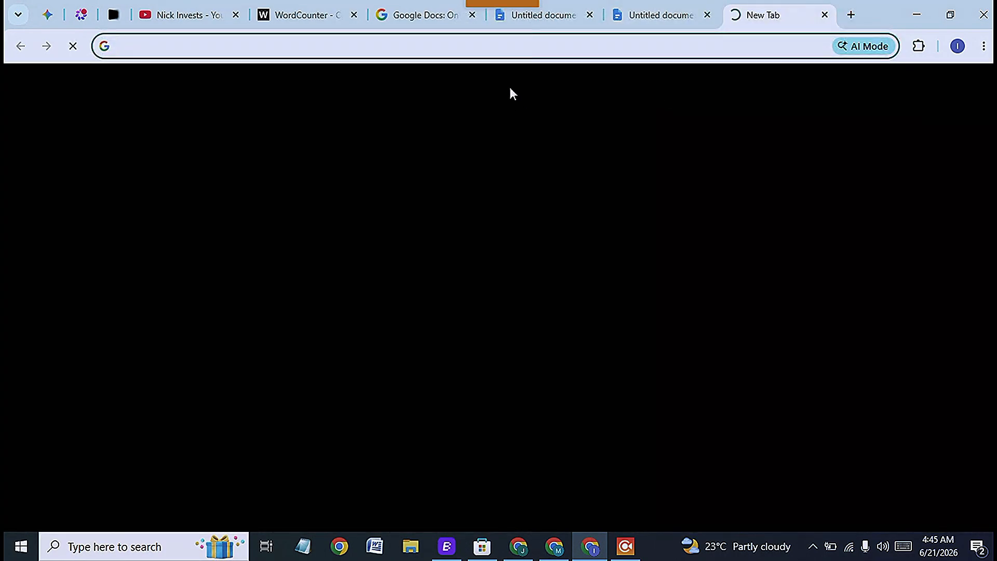
type("google trends")
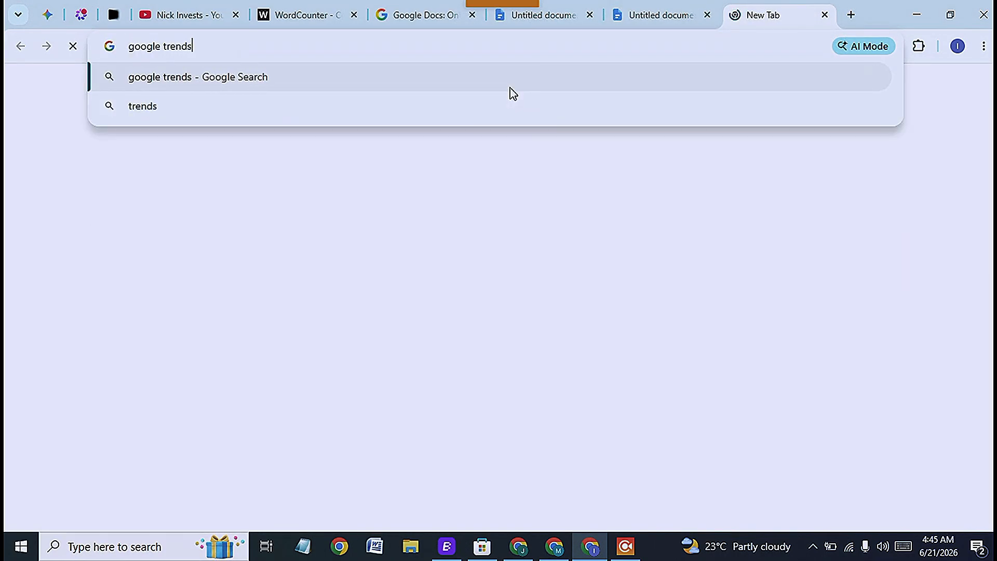
key("Return")
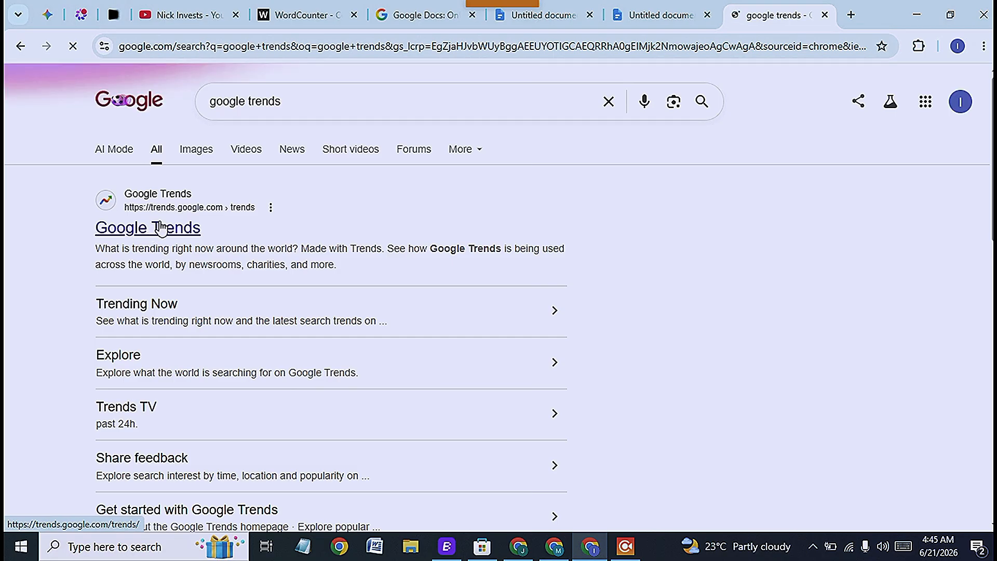
Step: On the Nick Invests channel, copy the share link of the video "If I Started Investing In 2026, This Is What I Would Do"
left_click(148, 17)
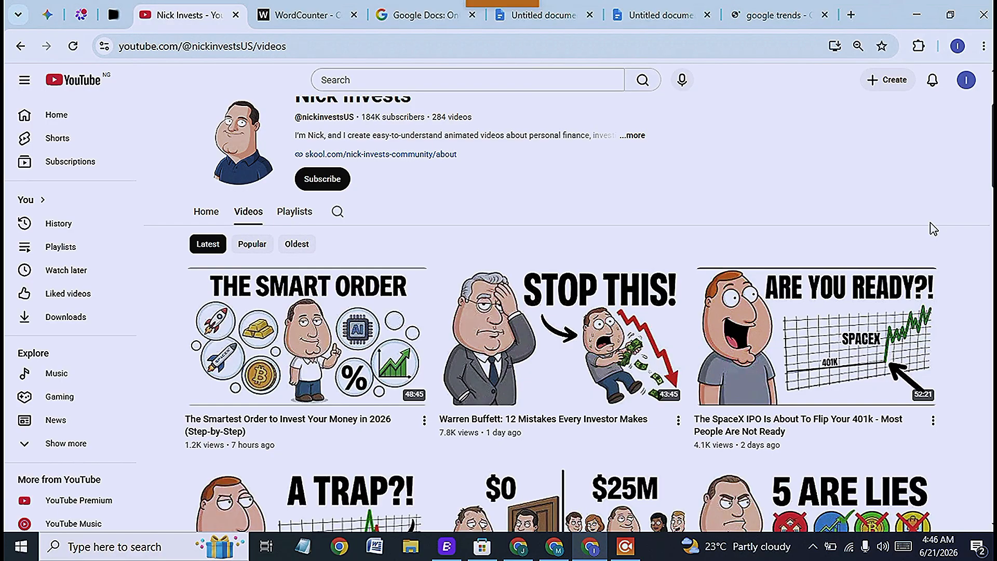
mouse_move(285, 327)
scroll(663, 450, "down", 4)
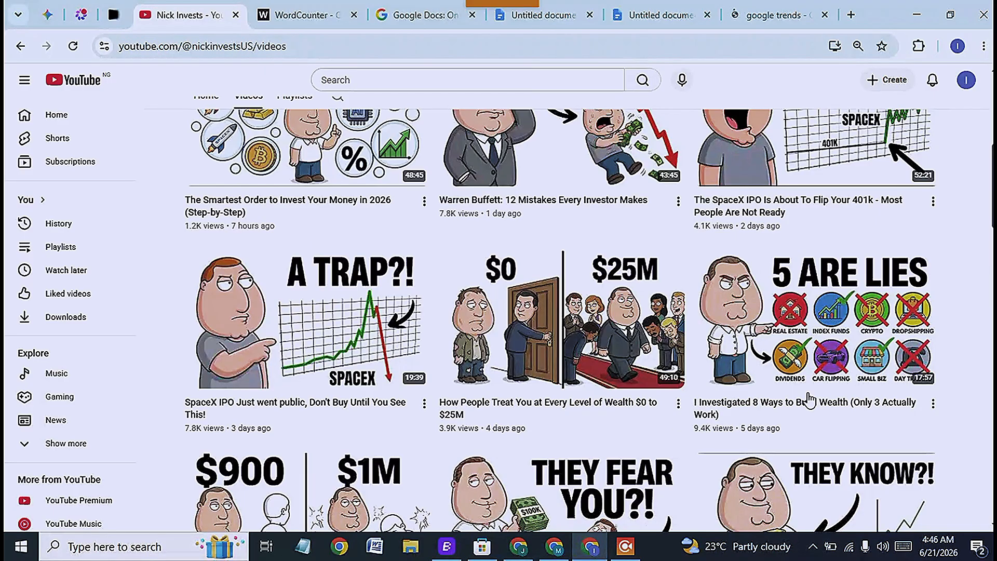
mouse_move(744, 434)
scroll(974, 341, "down", 1)
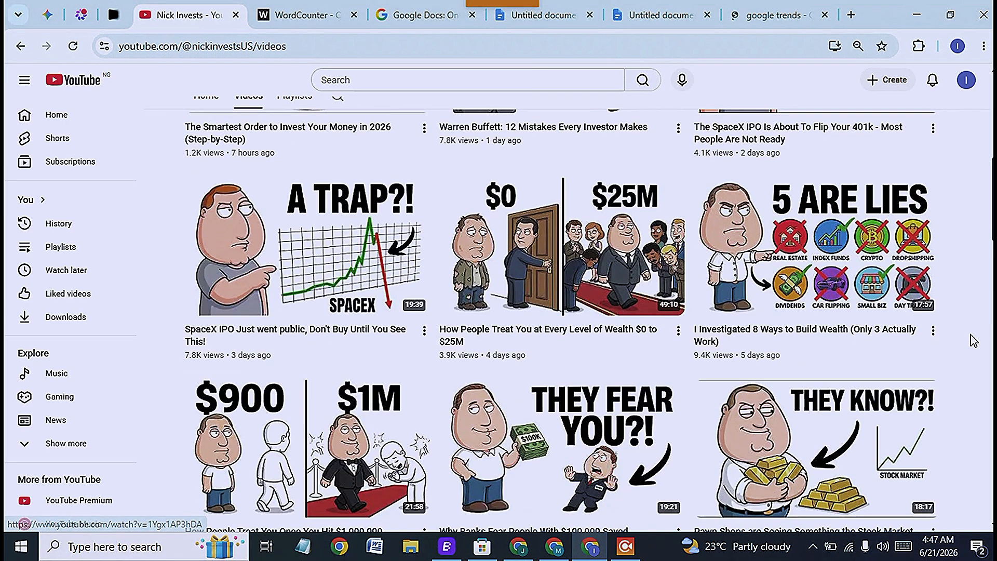
scroll(974, 341, "down", 1)
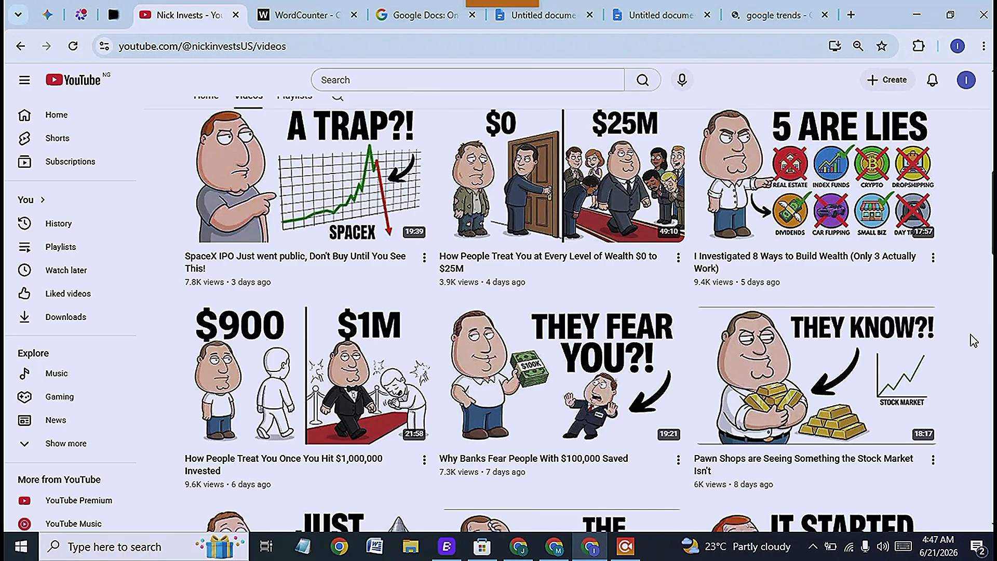
scroll(975, 340, "down", 3)
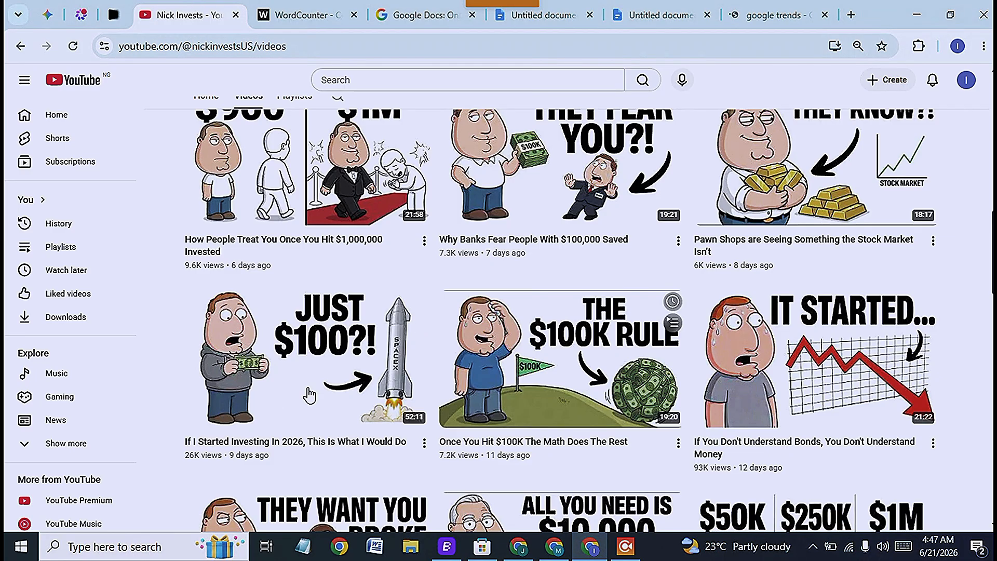
left_click(423, 444)
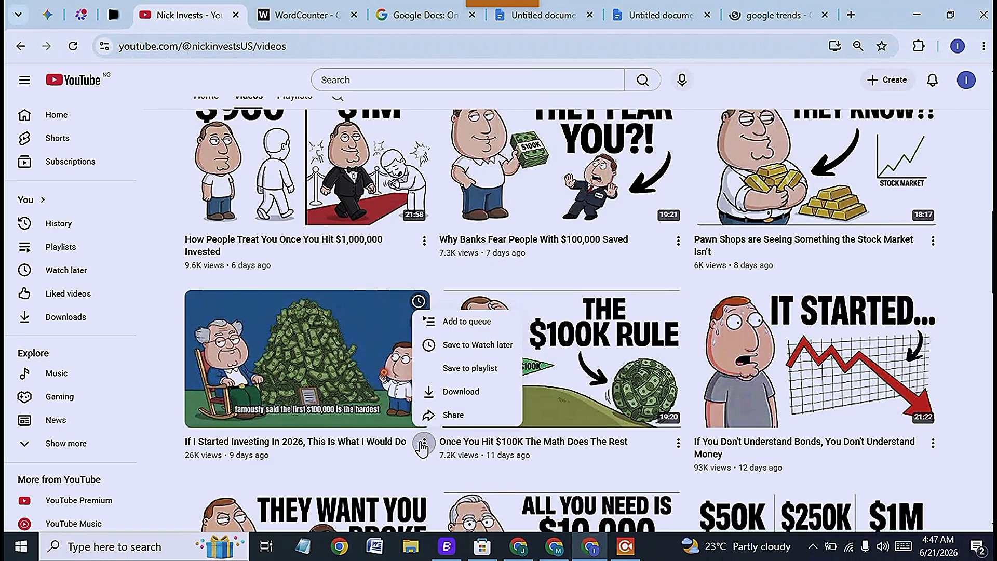
left_click(446, 415)
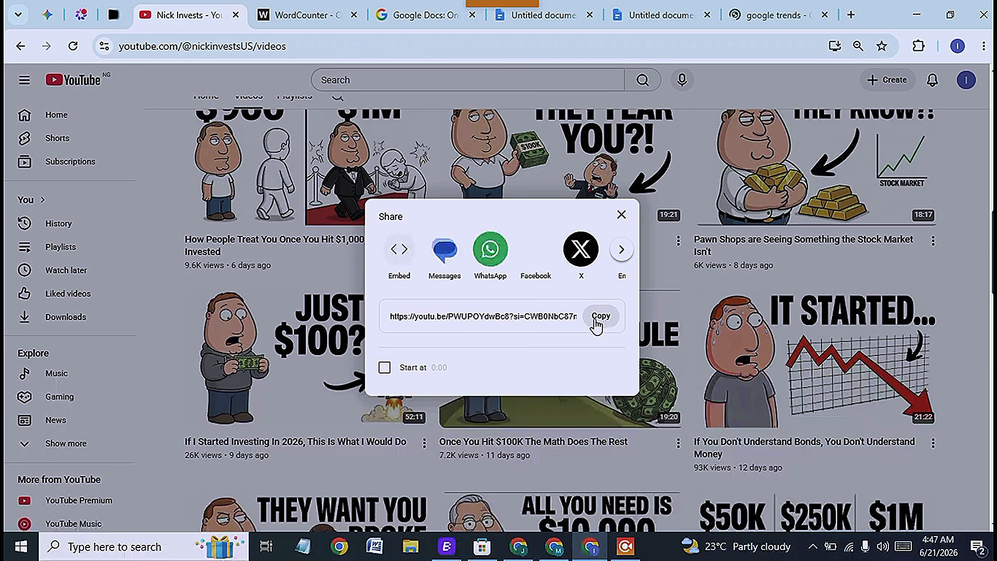
left_click(599, 326)
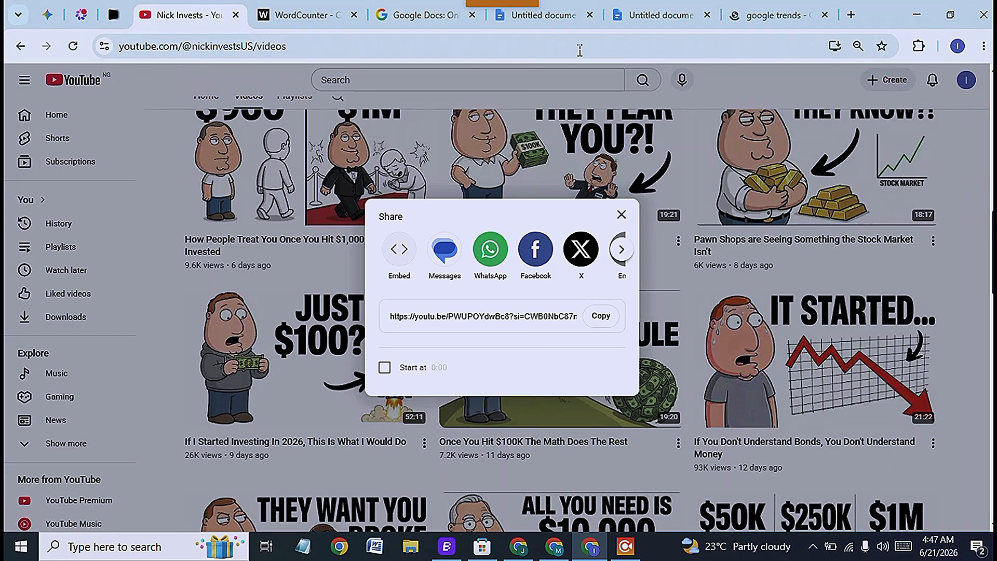
Step: Paste the copied video link into the planning document on the empty line between the Prompt 1 heading and its instructions
mouse_move(566, 20)
left_click(560, 24)
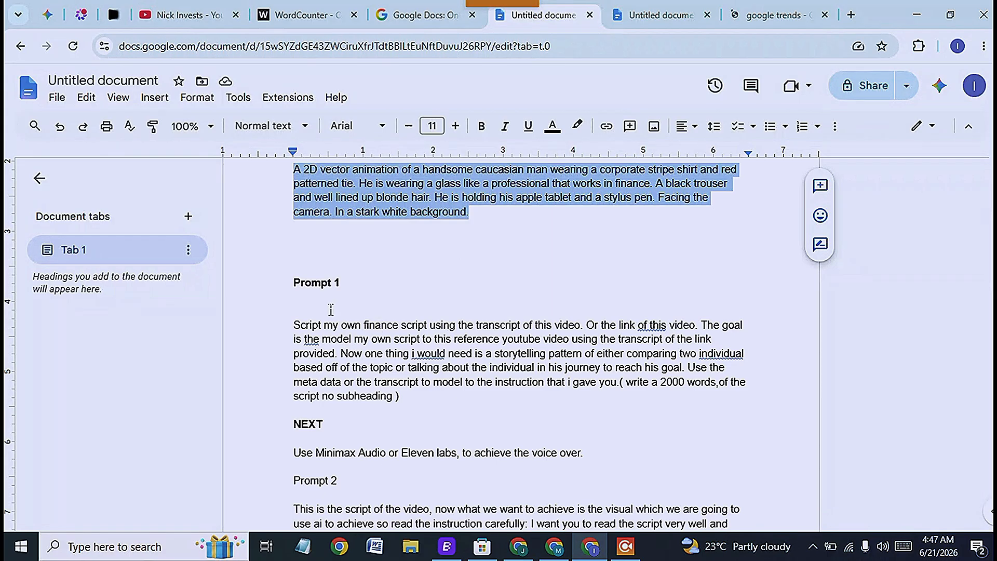
left_click(307, 309)
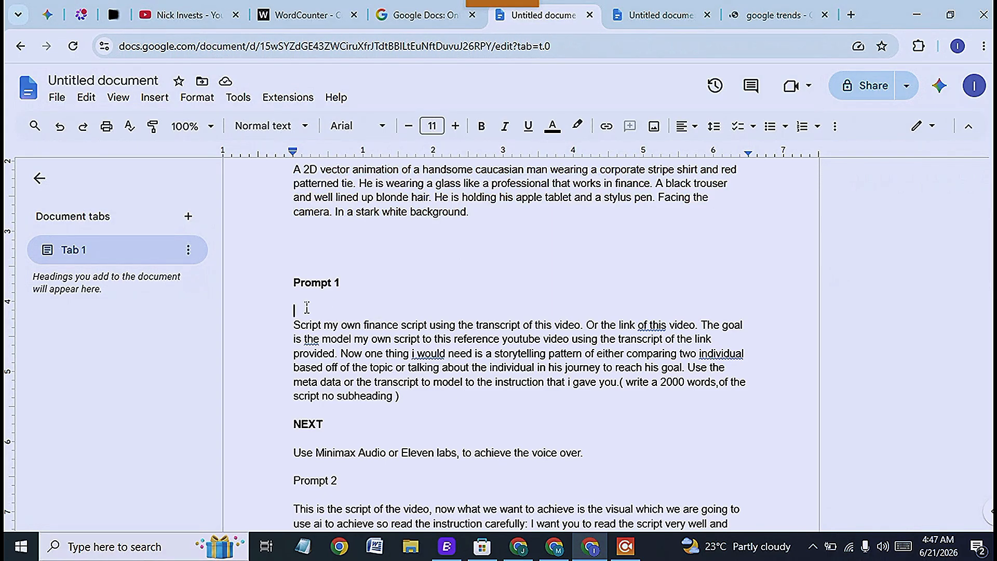
key("ctrl+v")
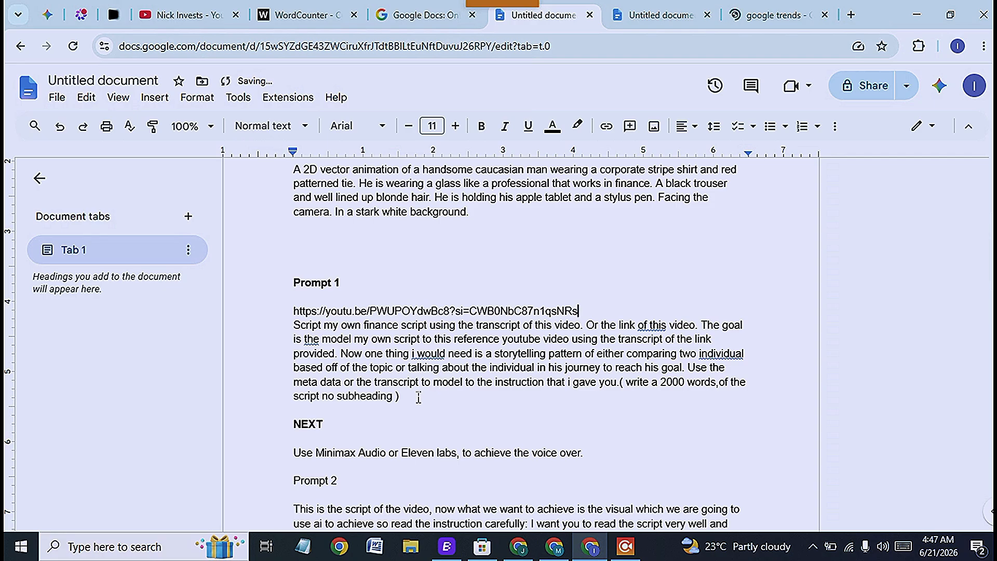
Step: Copy the Prompt 1 video link with its instructions from the planning document and paste them into the Gemini prompt
left_click_drag(400, 396, 288, 316)
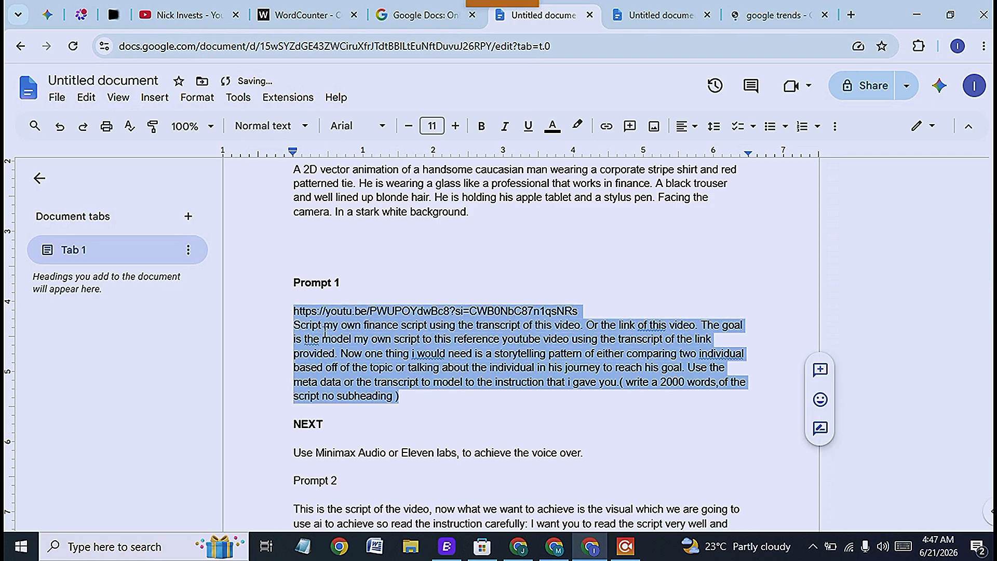
right_click(327, 344)
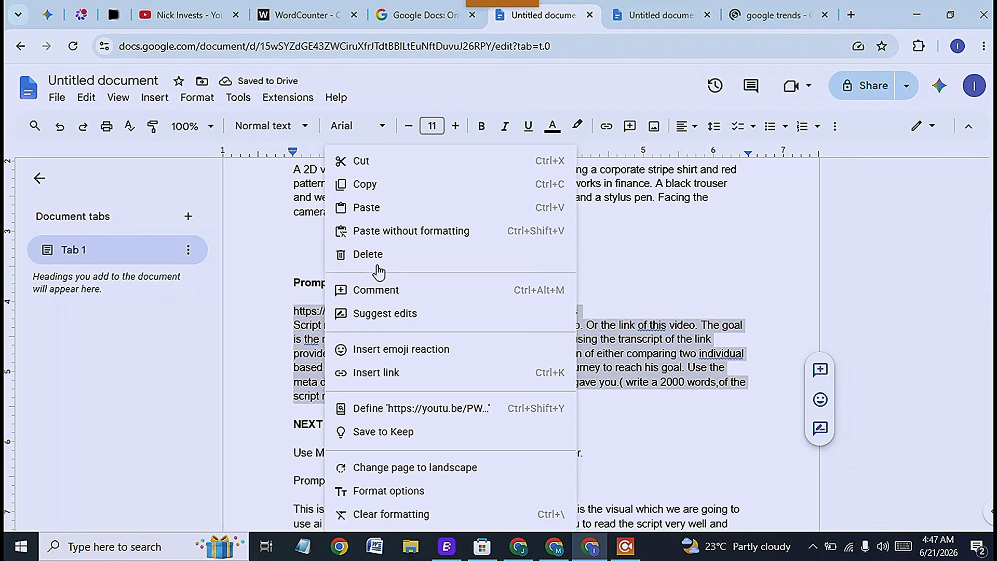
left_click(387, 189)
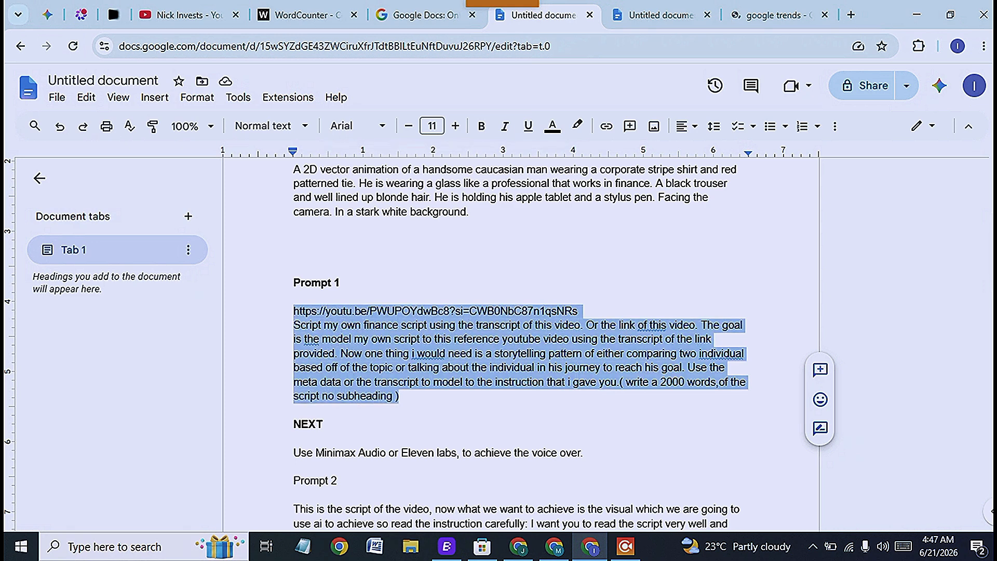
left_click(52, 19)
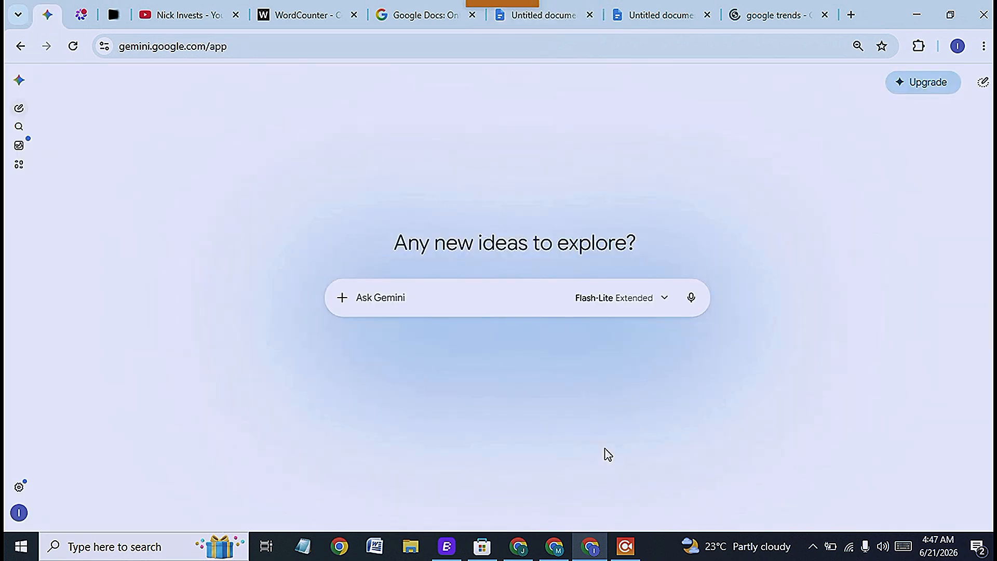
left_click(401, 302)
key("ctrl+v")
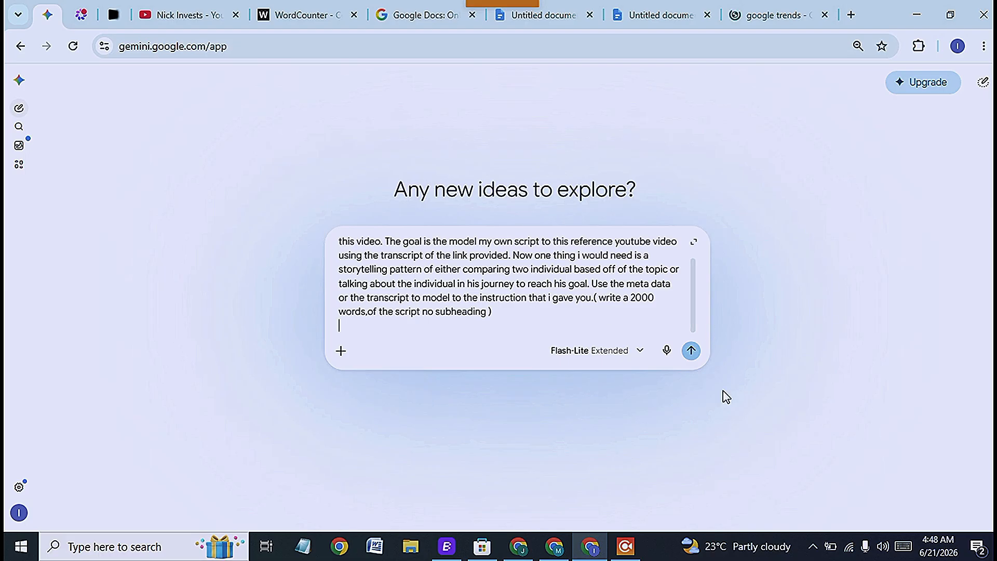
Step: Check the model and thinking level options, and send the script prompt with Flash-Lite Extended
left_click(616, 364)
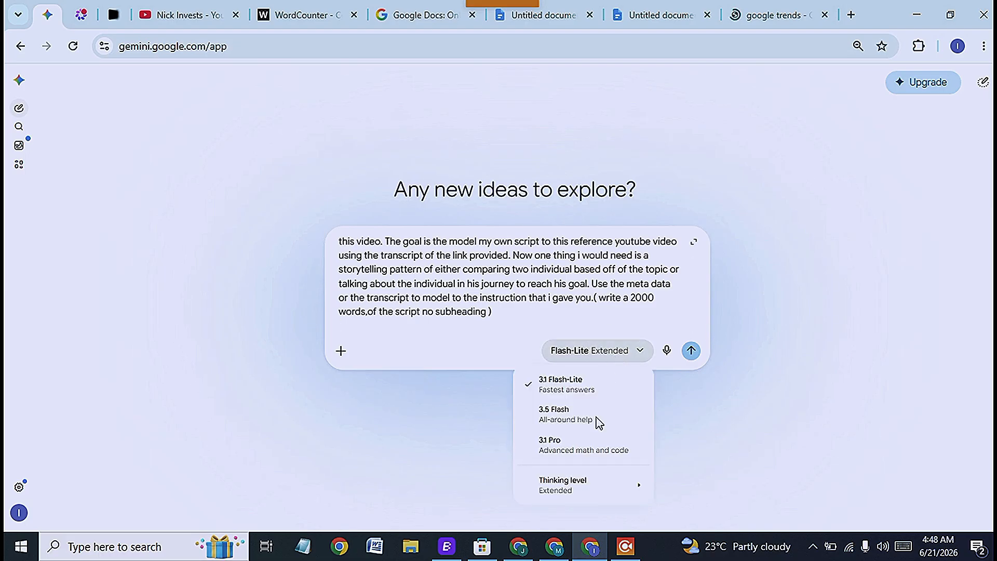
mouse_move(634, 487)
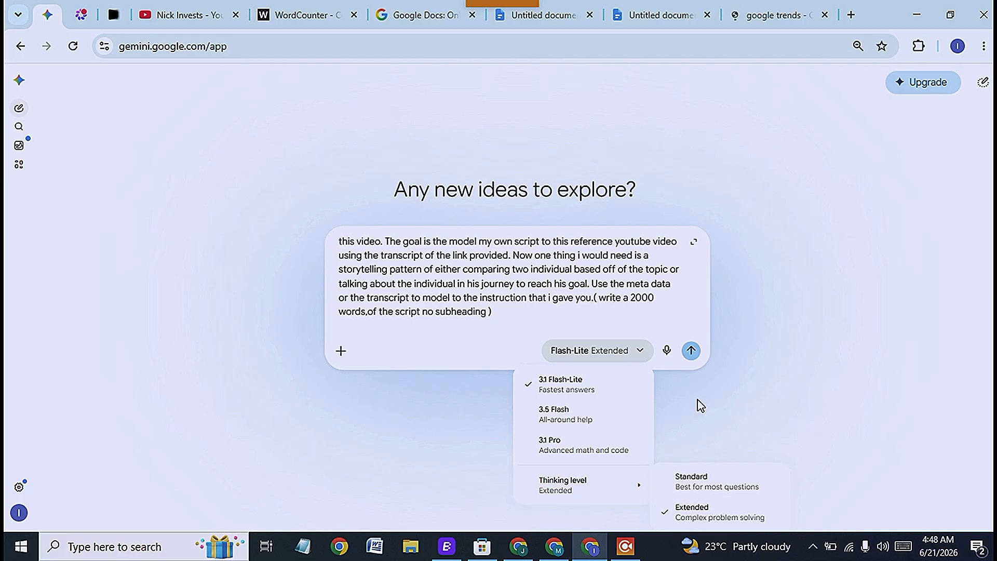
left_click(689, 353)
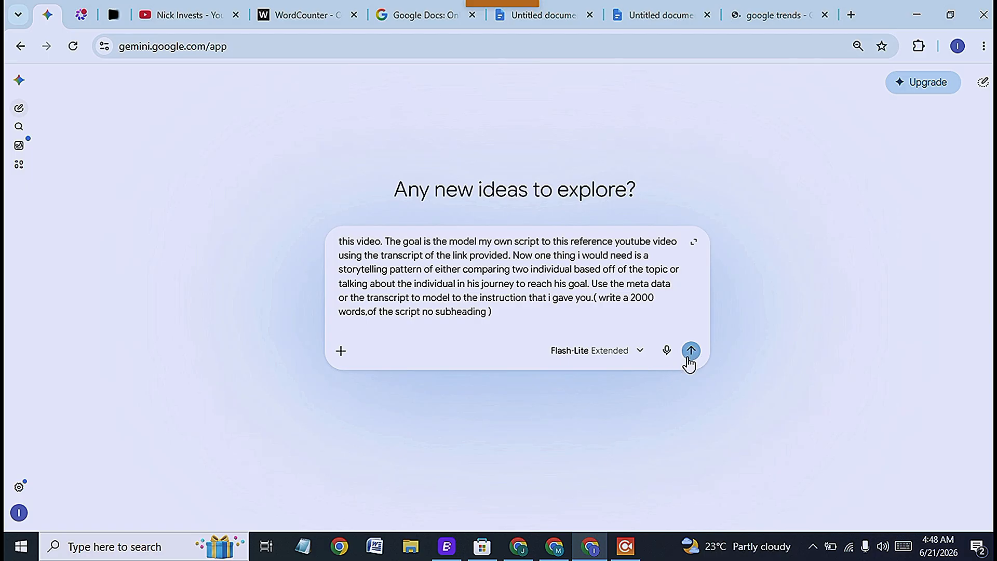
key("Return")
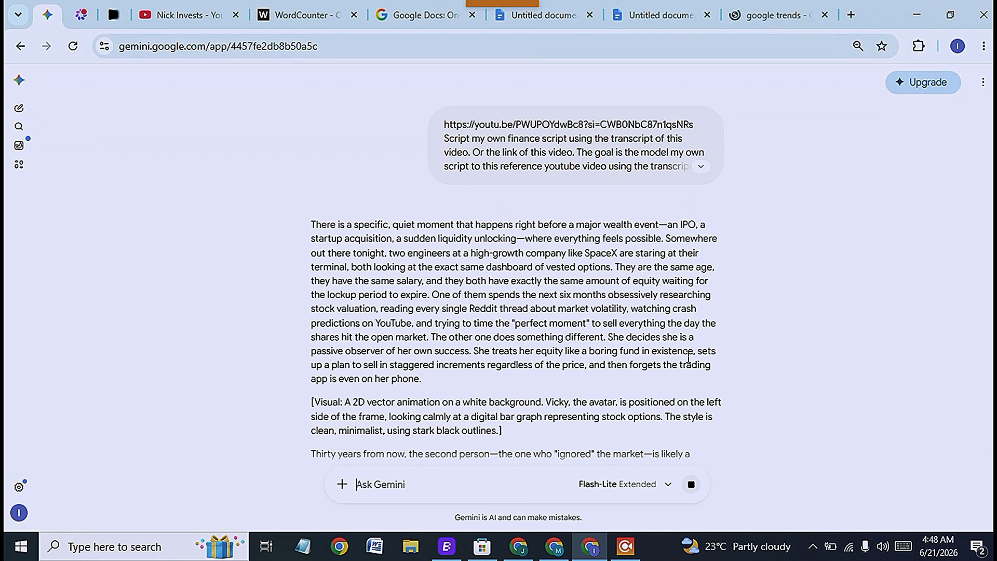
Step: Read through the generated finance script from its opening to the reference video card at its end
scroll(711, 360, "down", 15)
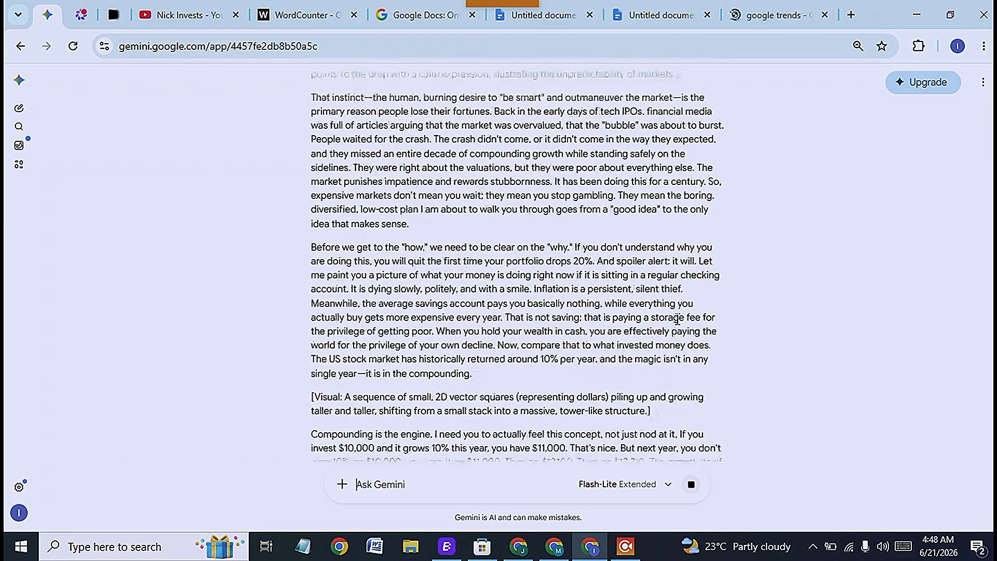
scroll(677, 318, "down", 12)
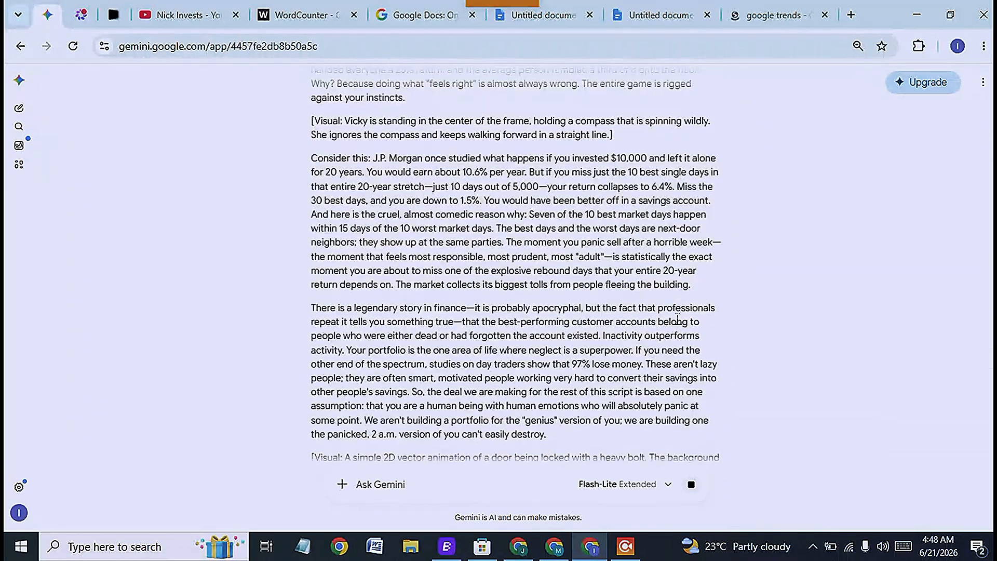
scroll(678, 318, "down", 6)
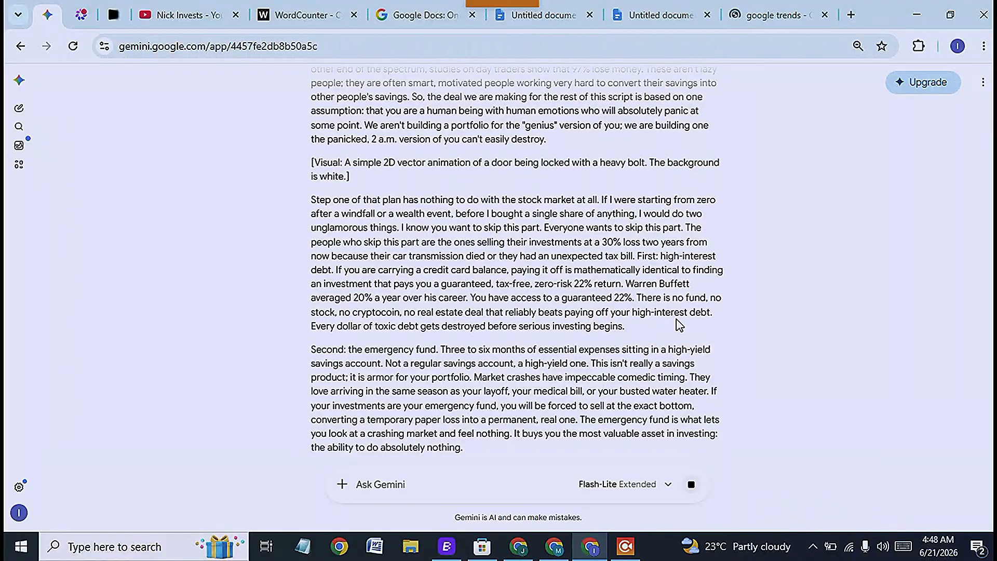
scroll(680, 324, "down", 7)
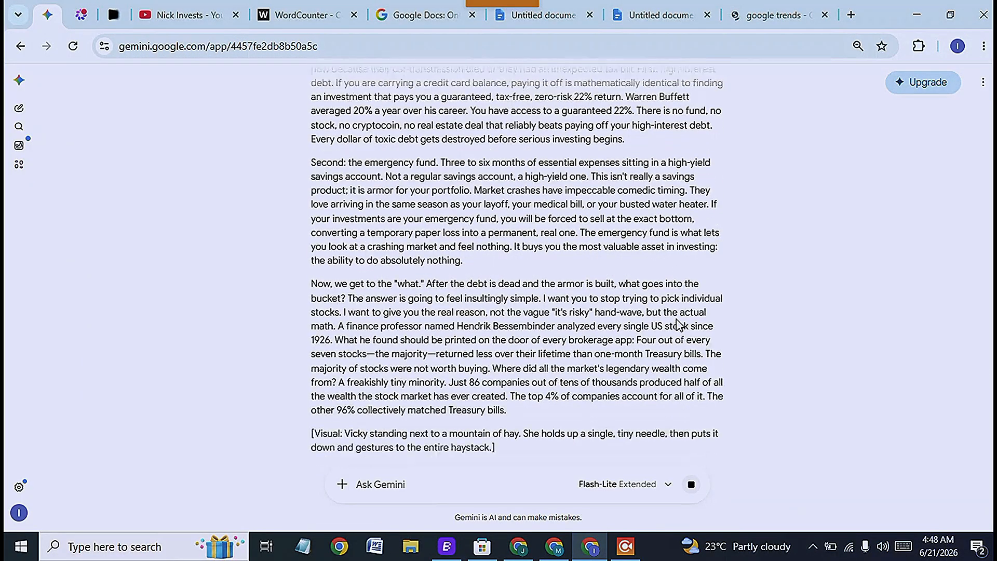
scroll(679, 325, "down", 4)
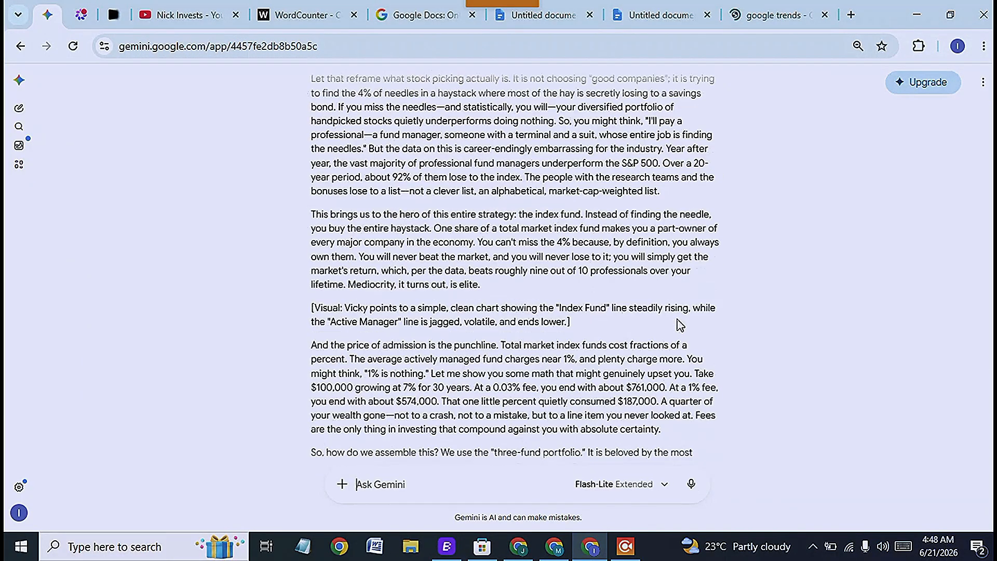
scroll(680, 324, "down", 6)
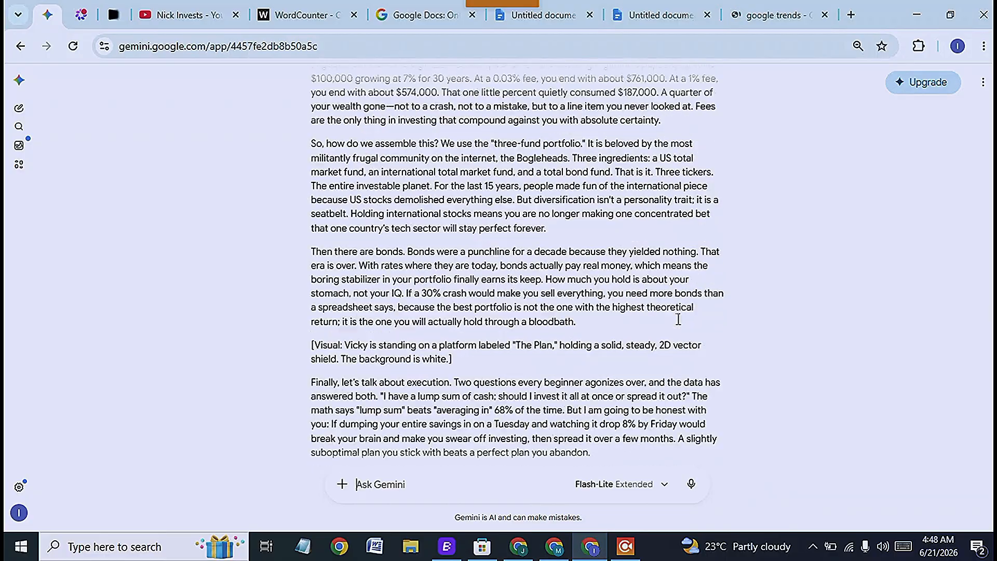
scroll(678, 320, "down", 8)
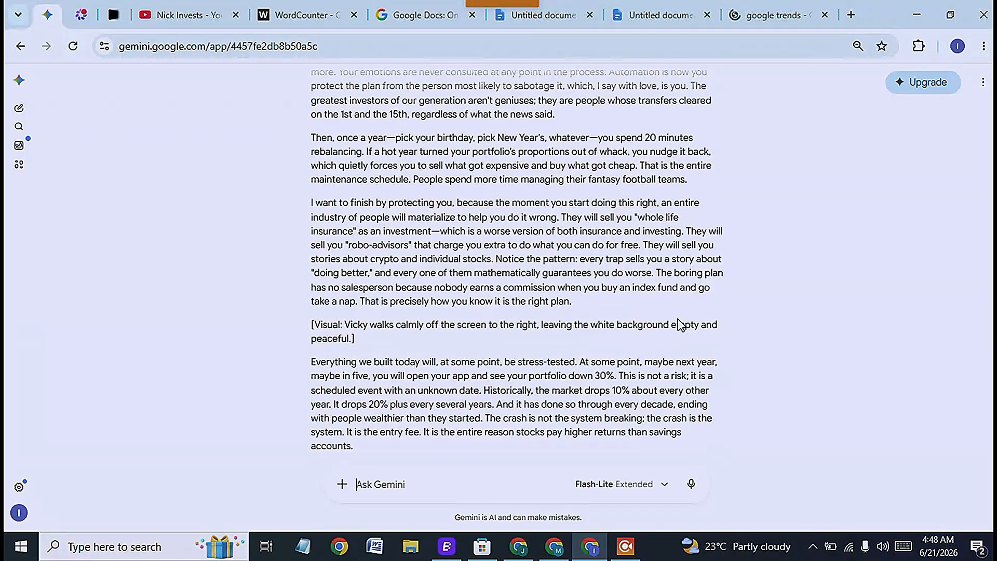
scroll(679, 325, "down", 10)
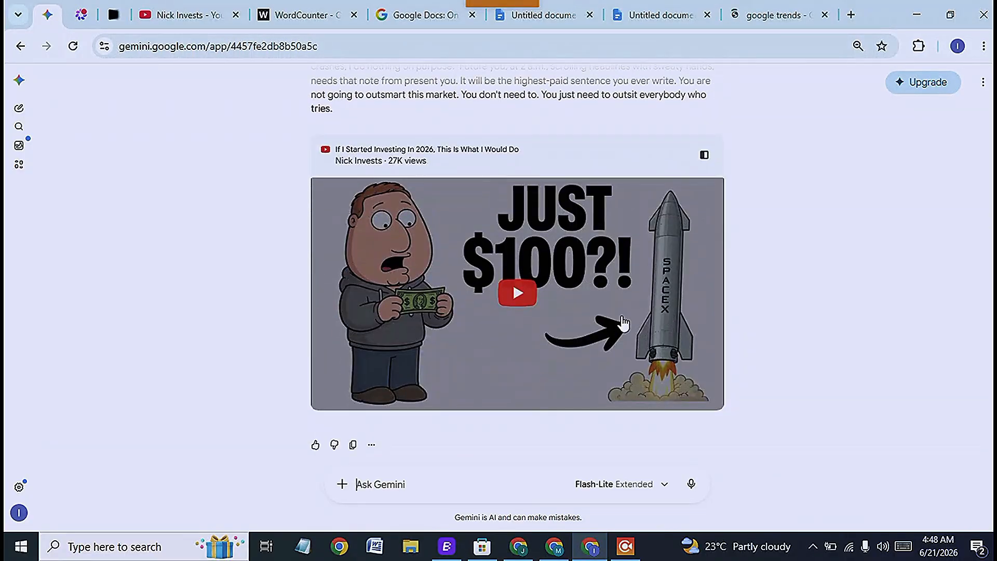
Step: Select the entire generated script, from its last paragraph back to its opening line, and copy it
scroll(679, 357, "up", 6)
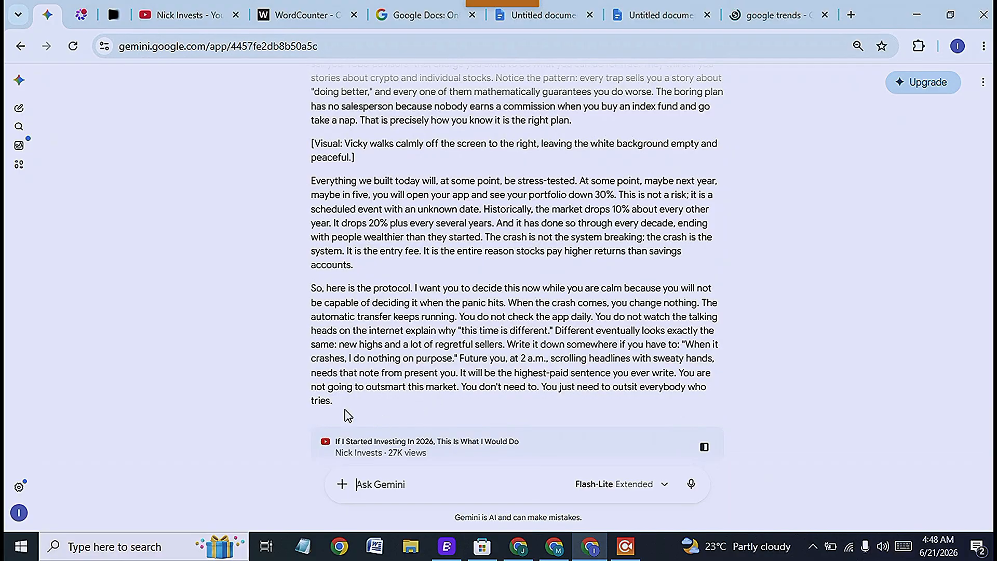
left_click_drag(345, 396, 312, 226)
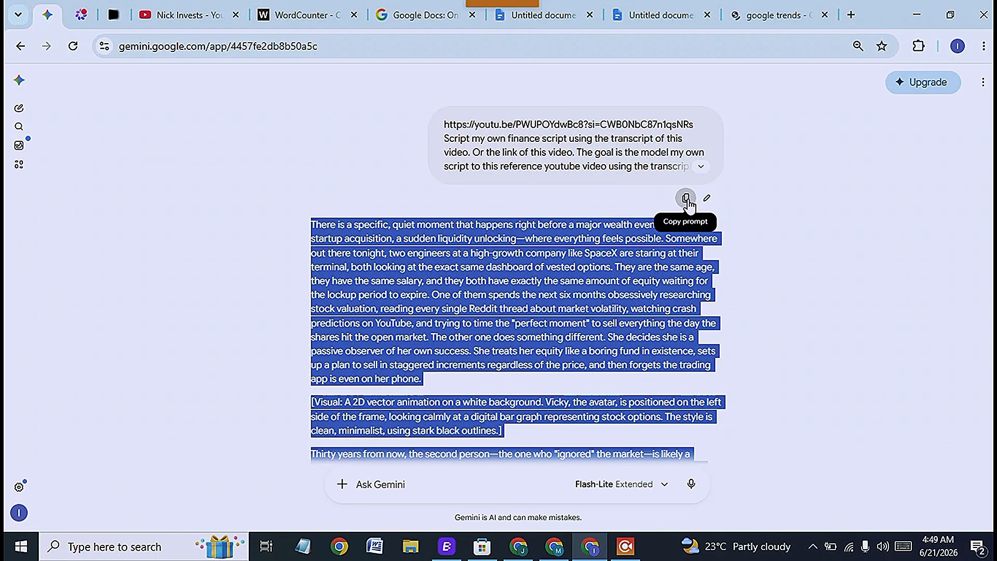
left_click(687, 203)
right_click(419, 280)
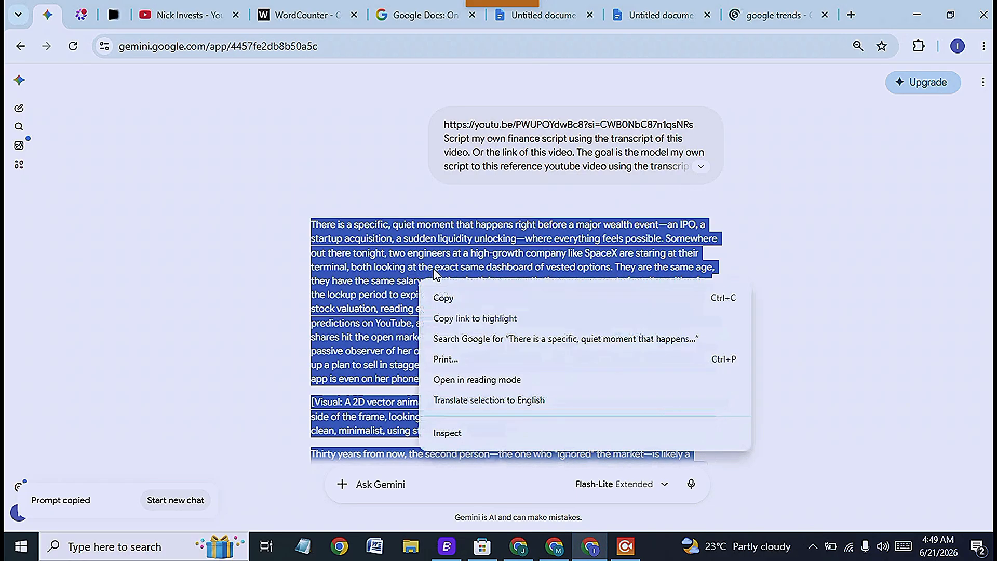
left_click(446, 298)
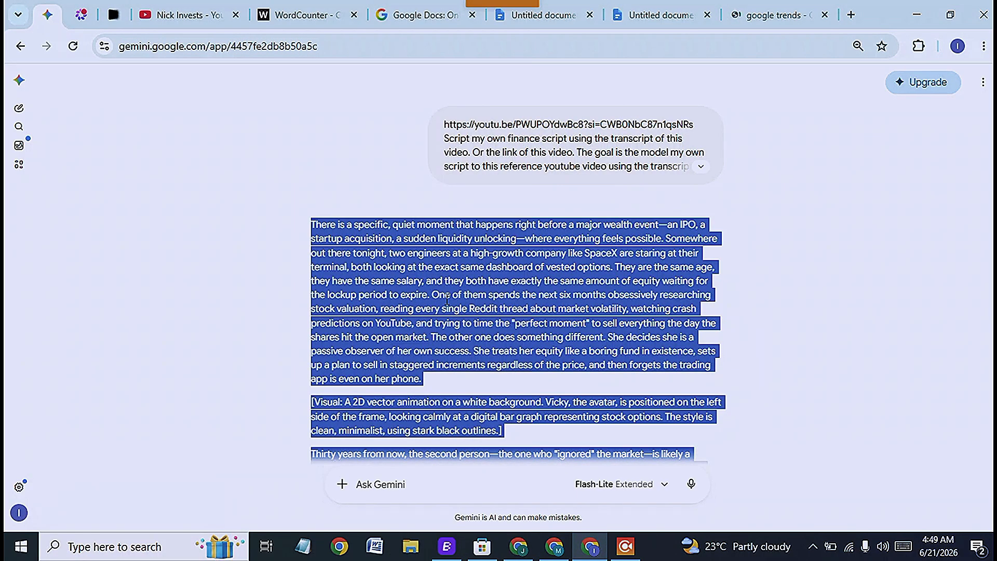
right_click(413, 286)
left_click(442, 300)
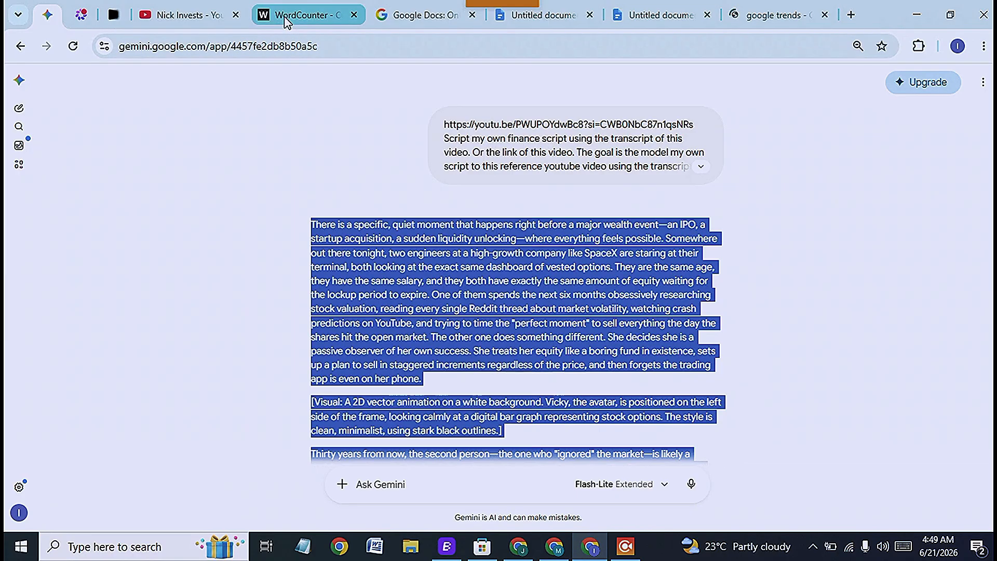
Step: Switch to WordCounter, paste the copied script for a word count, and collapse the ad covering the text
left_click(286, 15)
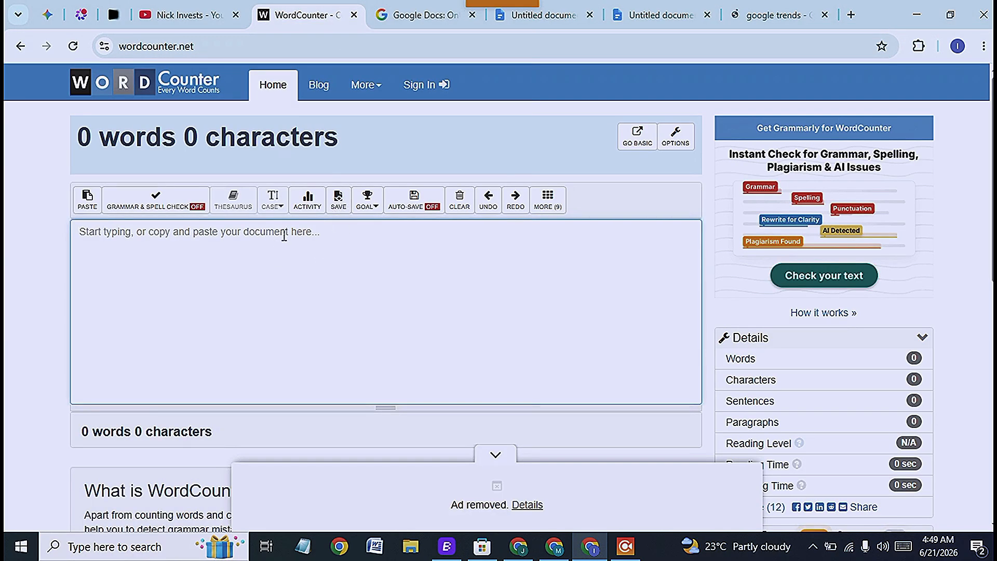
key("ctrl+v")
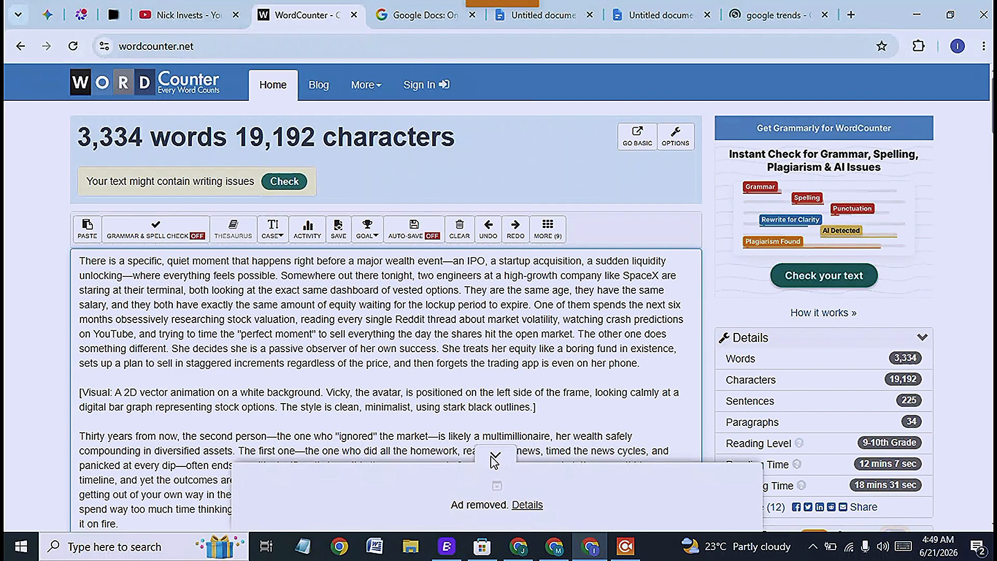
left_click(496, 456)
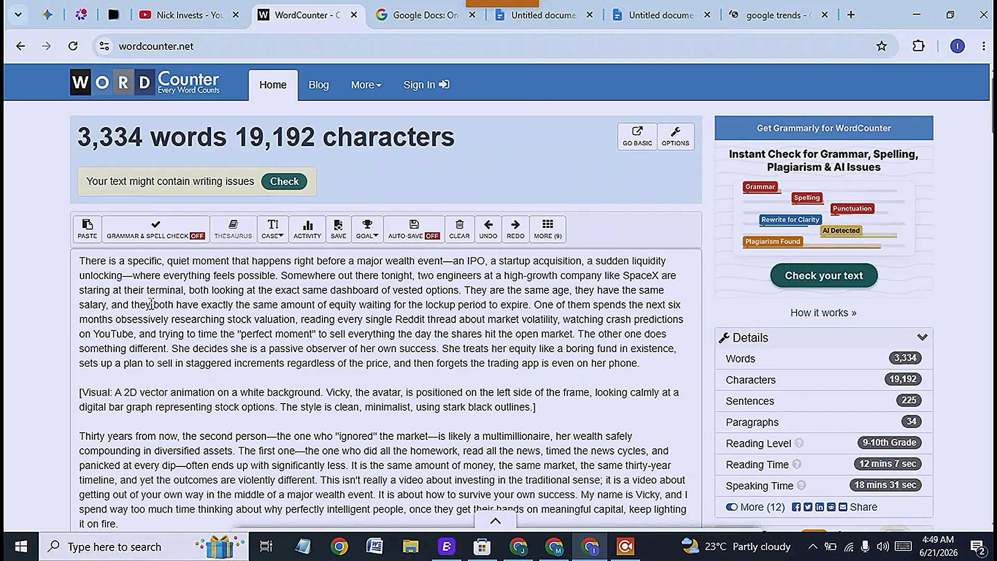
Step: Return to the Gemini chat and send "the word count is over 3000, i want only 200 charaters, no visual suggestions"
left_click(47, 15)
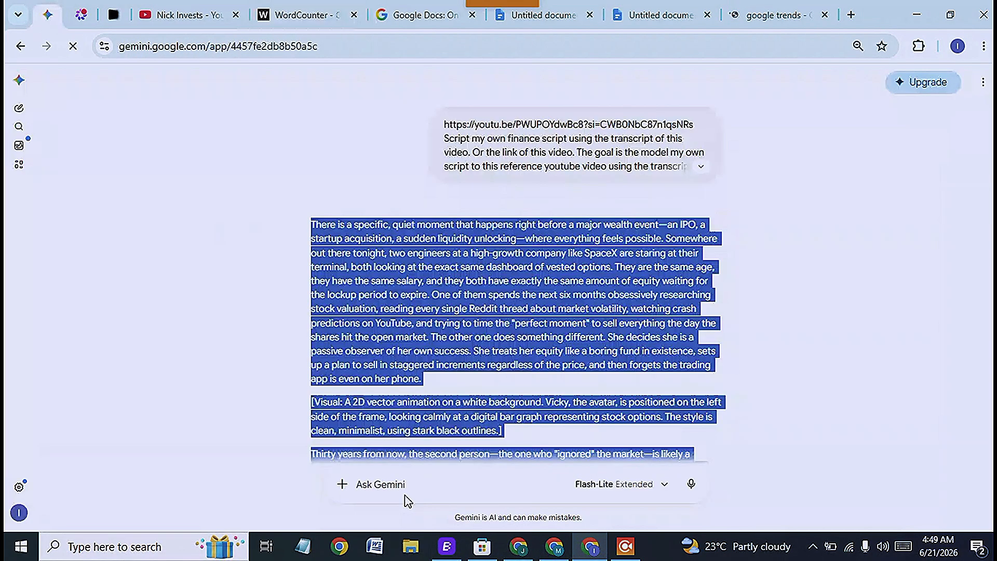
left_click(411, 498)
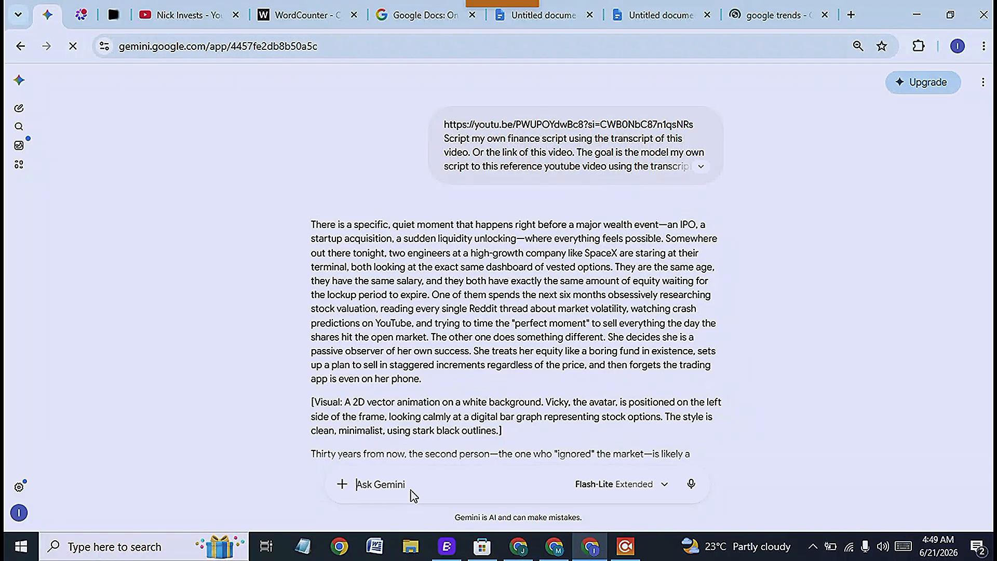
type("th")
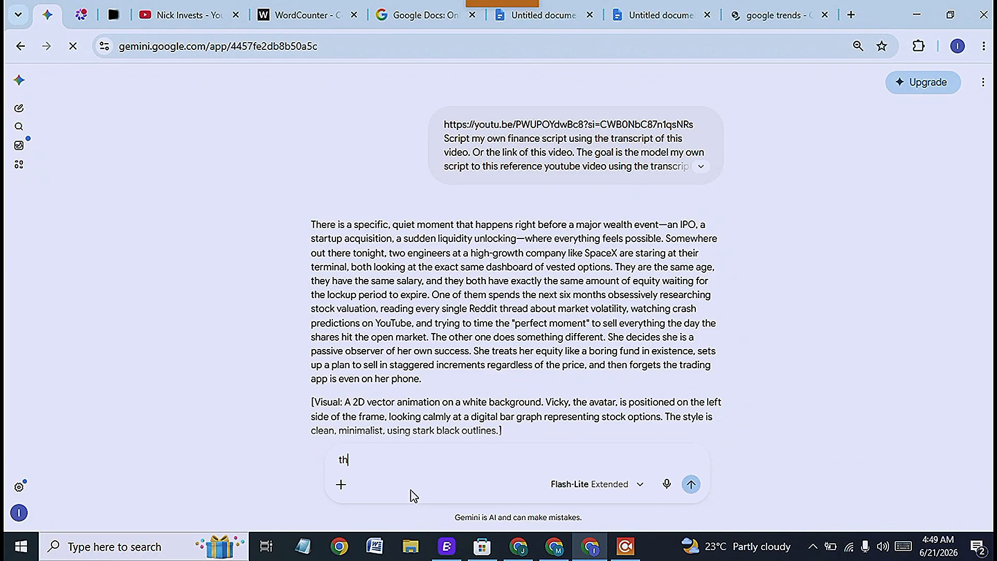
type("e char")
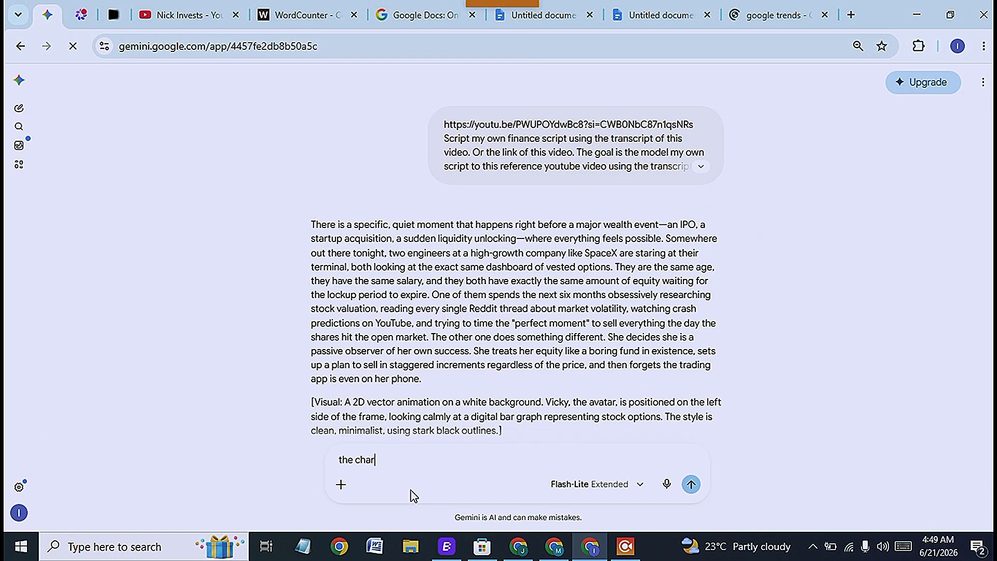
key("BackSpace")
key("BackSpace")
key("BackSpace")
key("BackSpace")
type("word count is over 300")
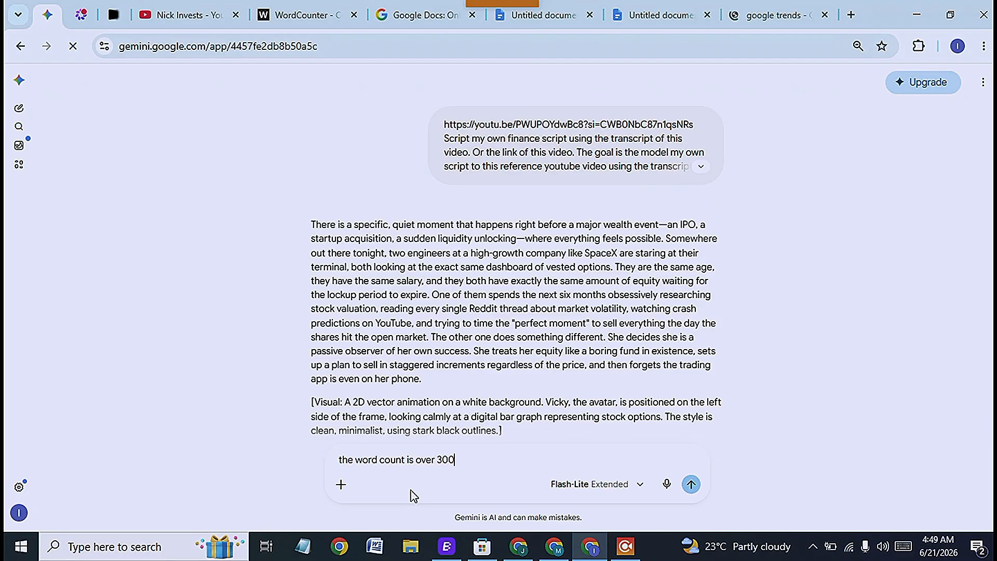
type("0, i want only 20")
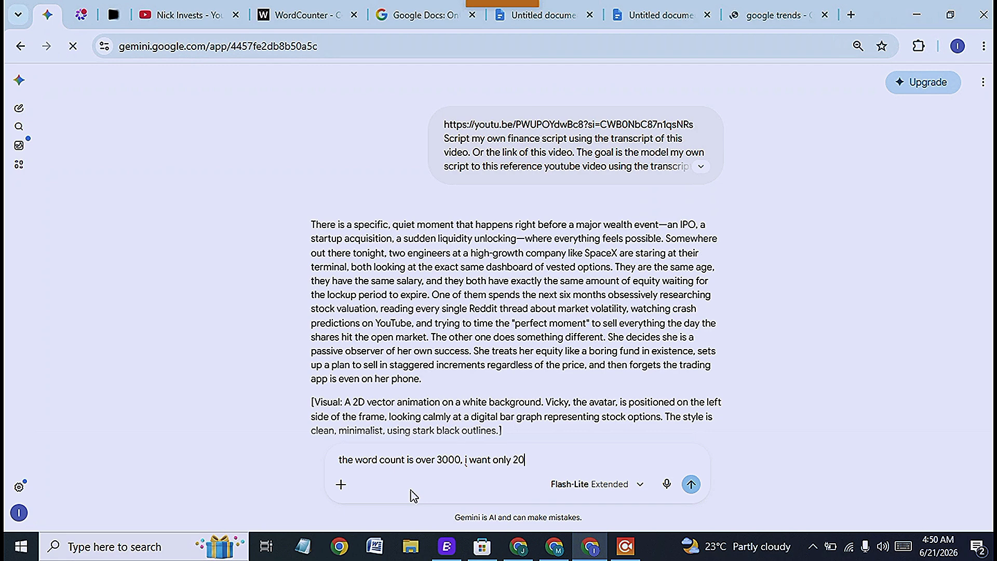
type("0 charaters, no visual")
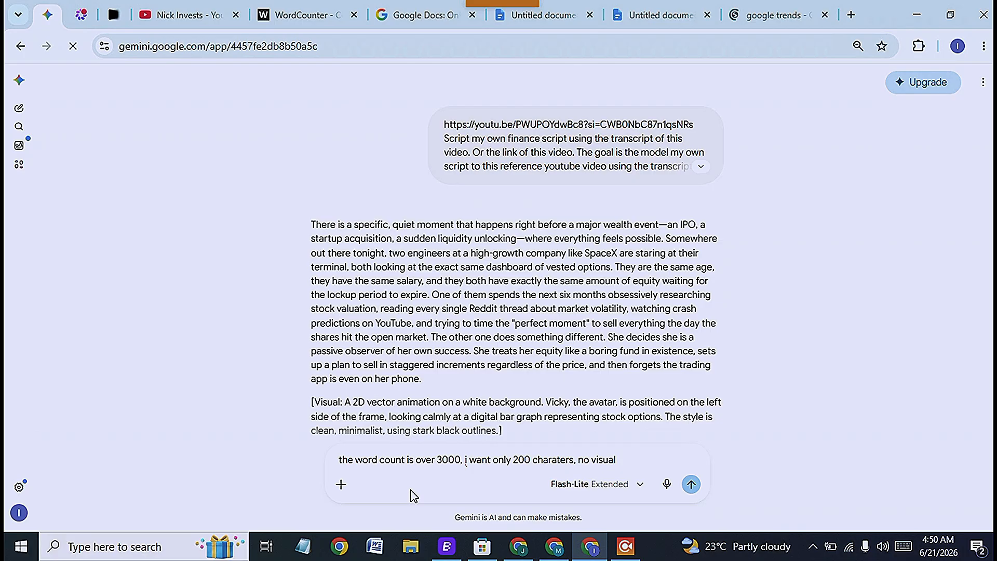
type(" suggestions")
key("Return")
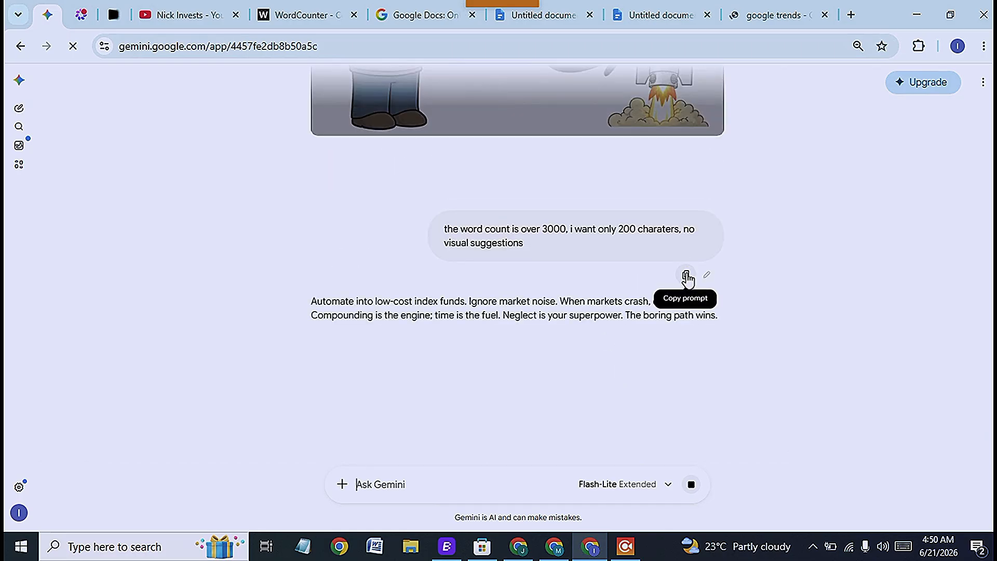
Step: Reuse the last prompt, reworded as "the word count is over 3000, i want only 2000 words of the script, no visual suggestions", and send it
left_click(687, 275)
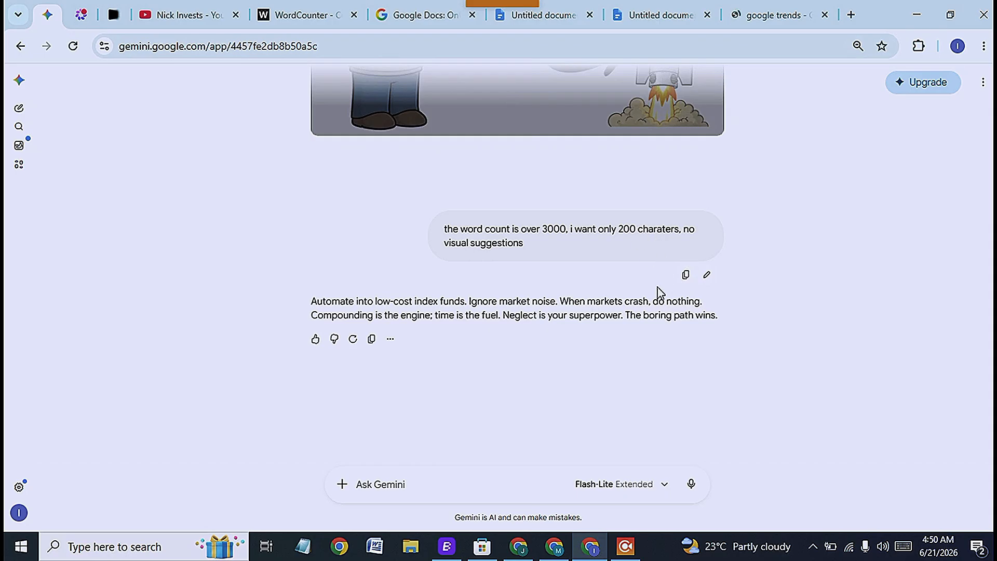
left_click(420, 485)
key("ctrl+v")
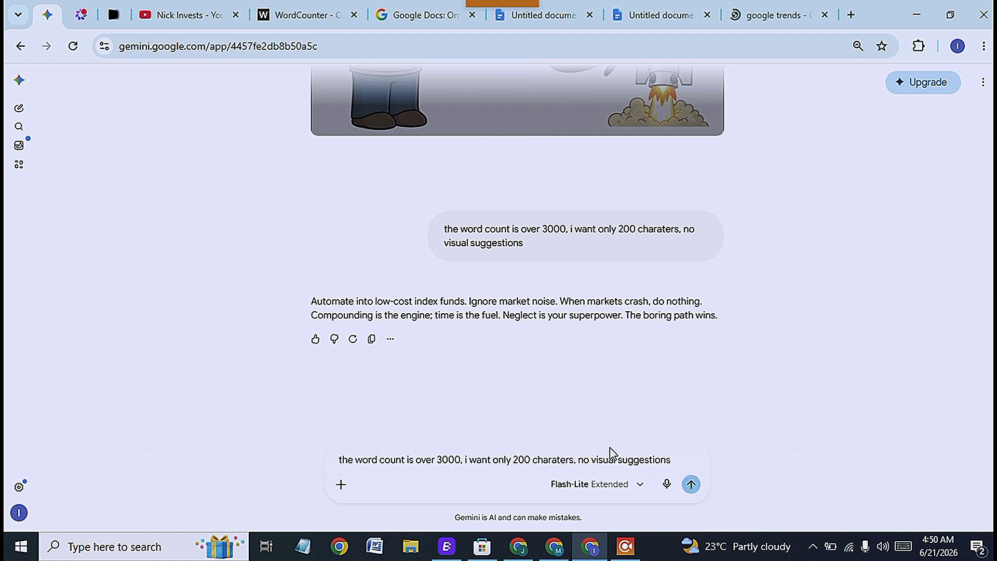
left_click(531, 460)
type("0")
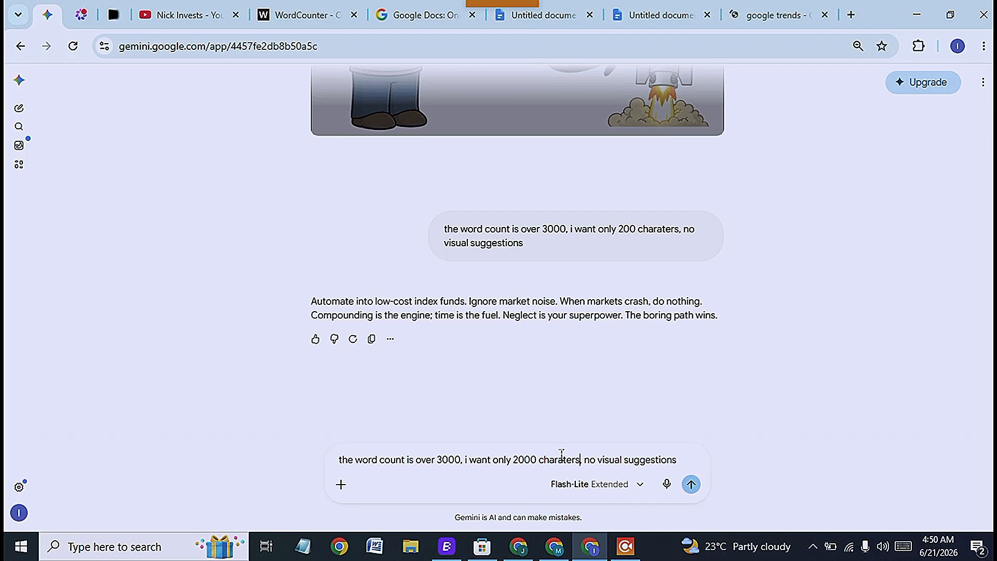
double_click(560, 460)
type("words")
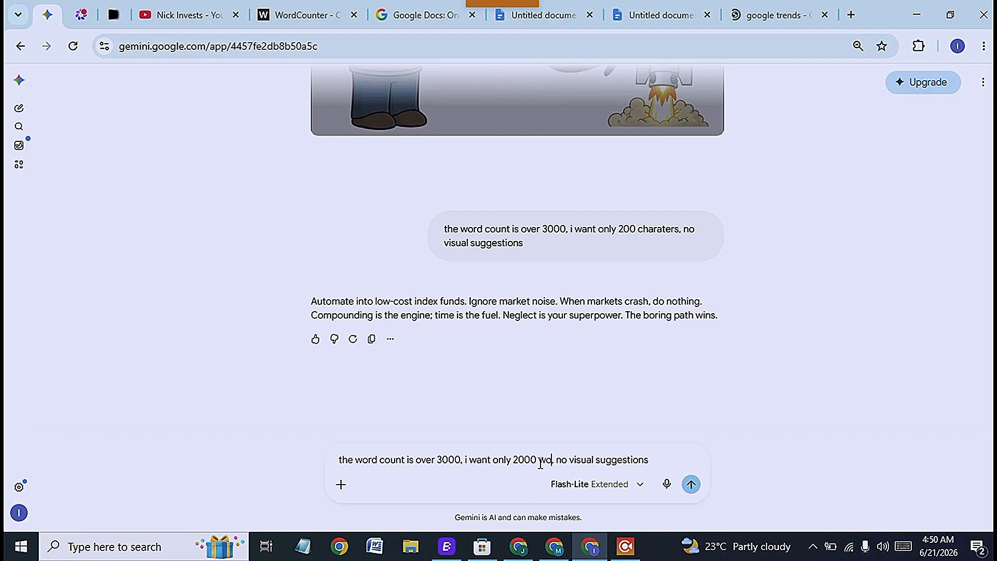
type(" of th")
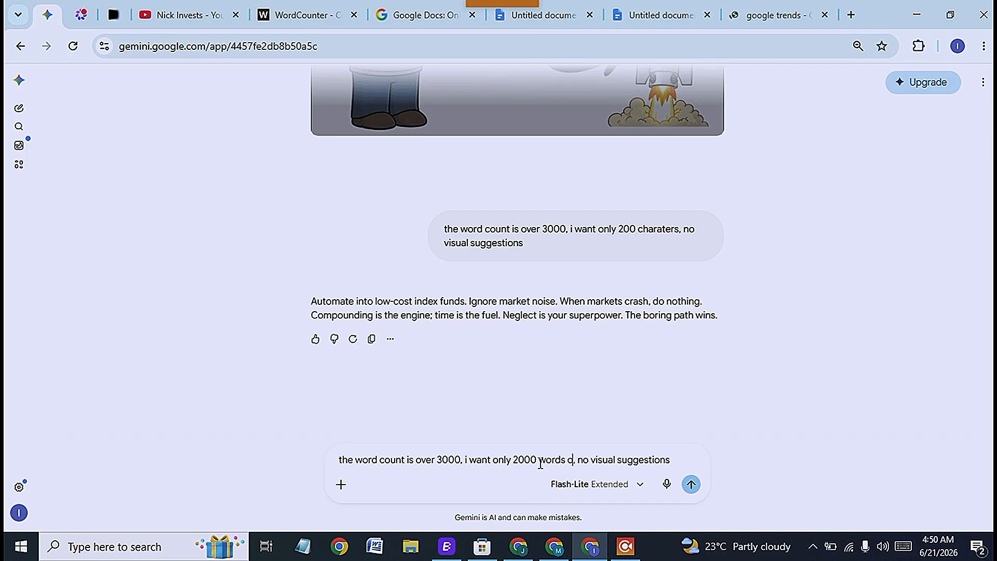
type("e script")
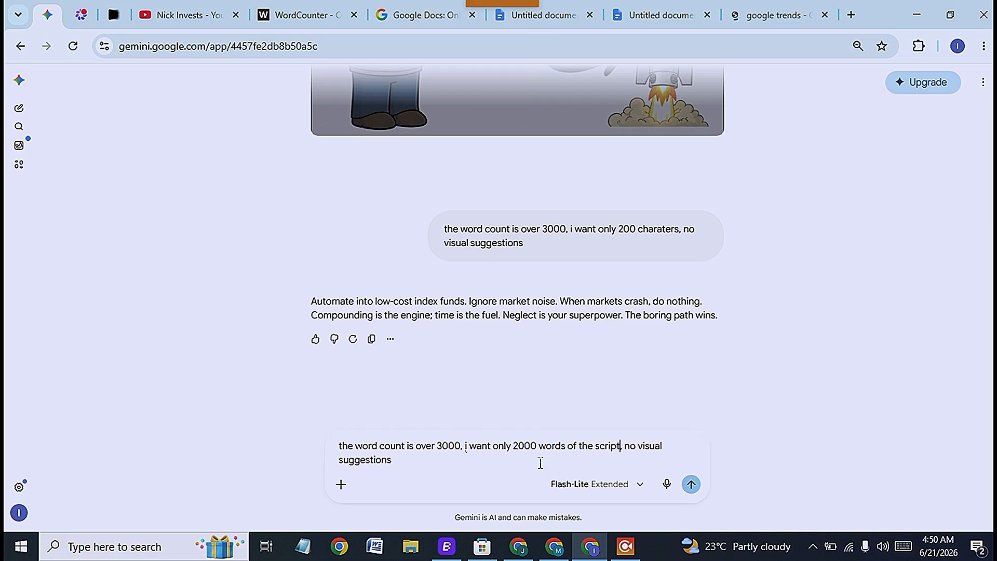
left_click(691, 485)
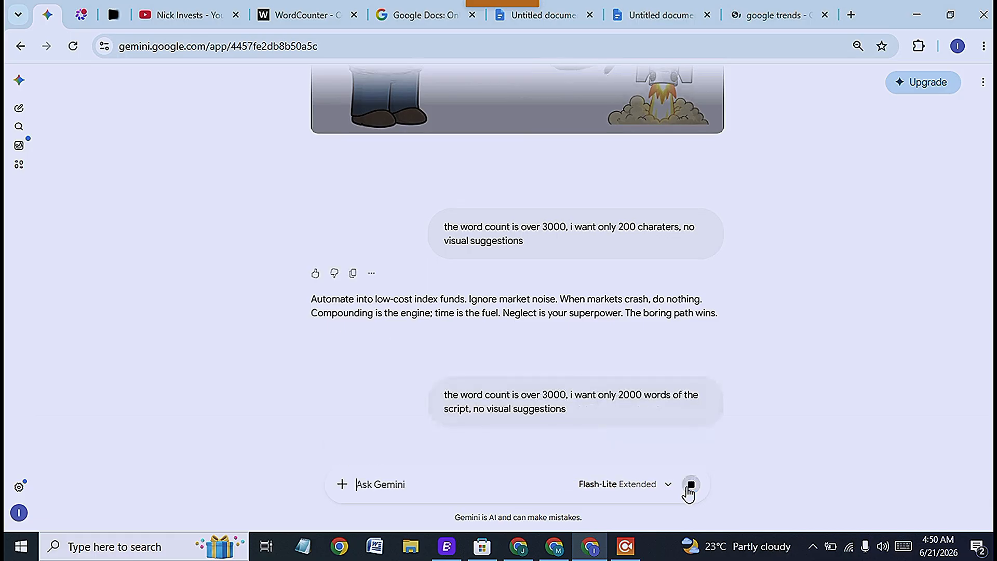
Step: Copy the sent prompt and paste it into the Google Docs prompt document as a new paragraph below the Prompt 1 text
left_click(687, 171)
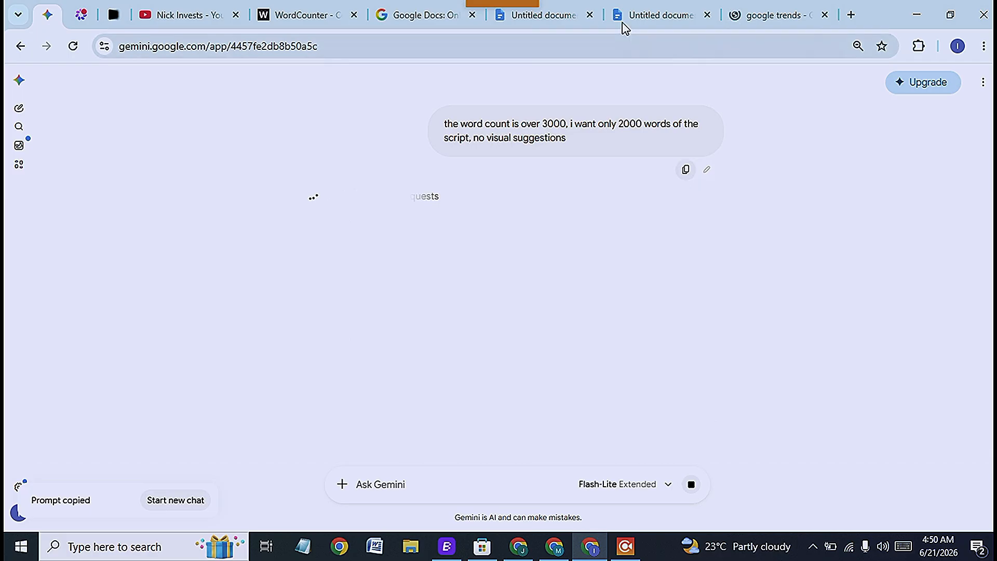
left_click(564, 24)
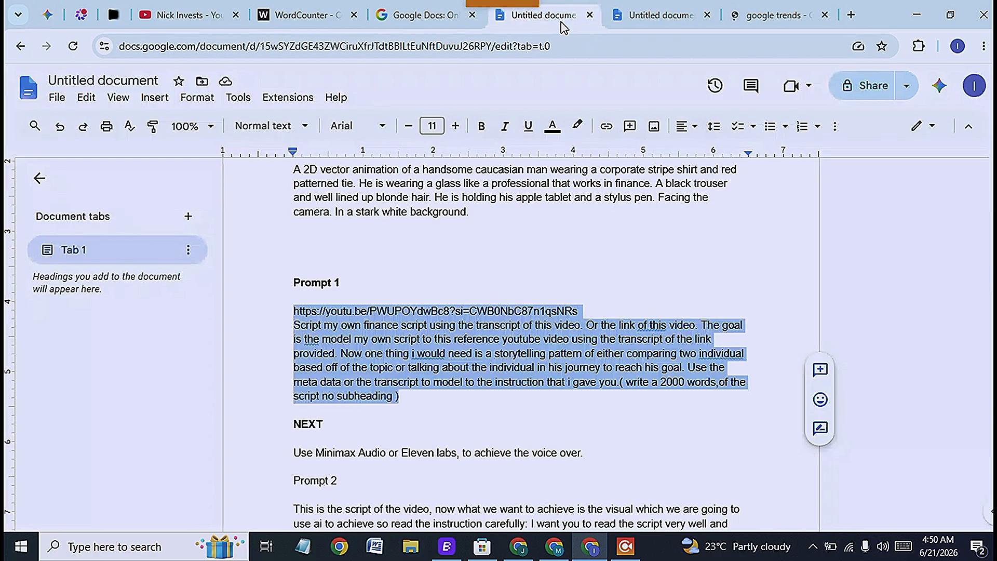
left_click(427, 398)
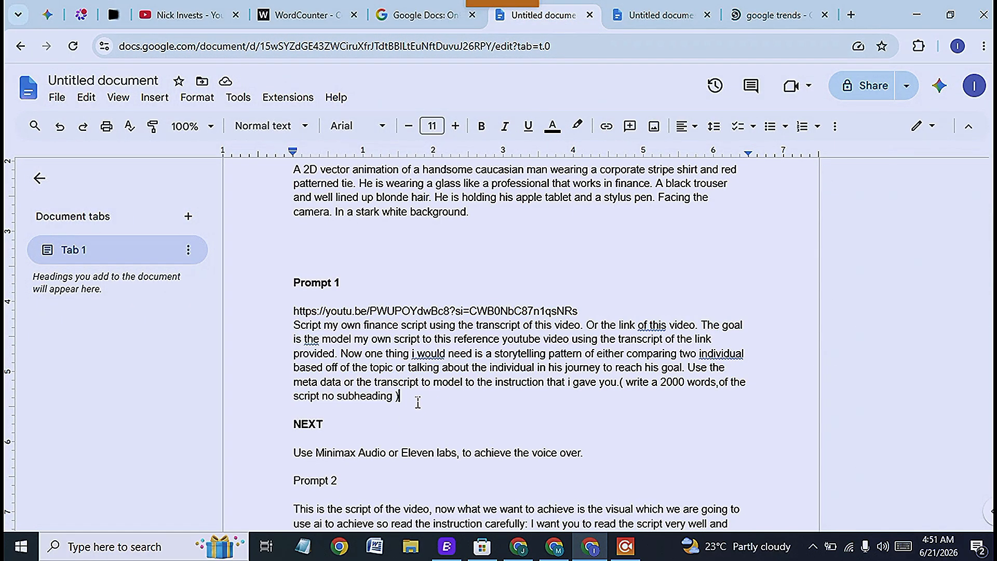
key("Return")
key("Return")
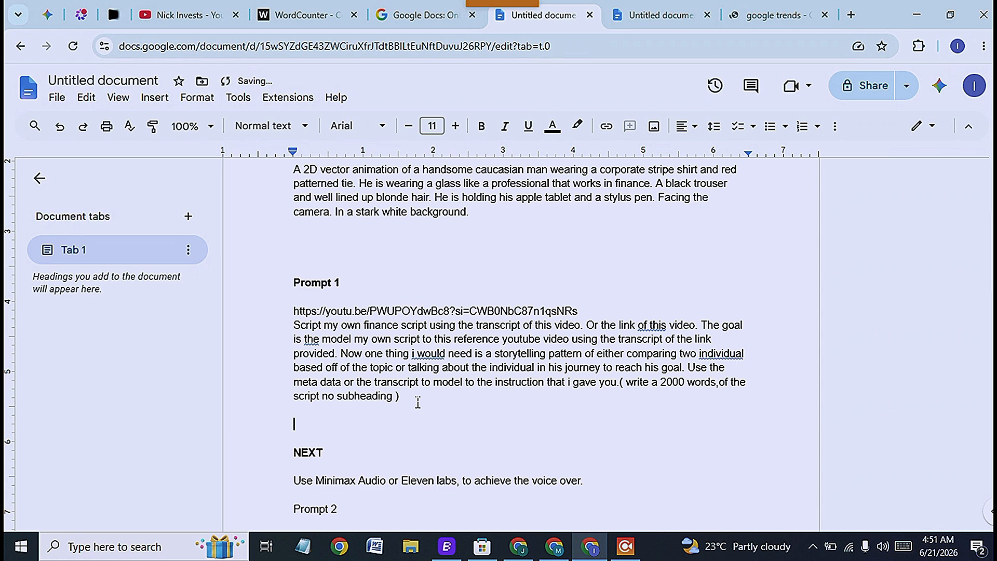
key("ctrl+v")
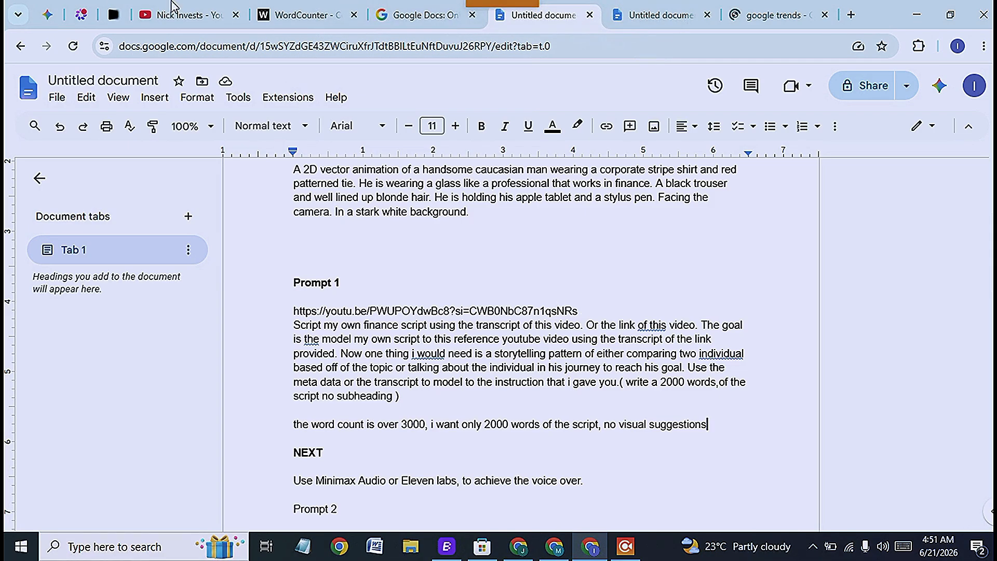
Step: Return to the Gemini chat and read through the newly generated script from its opening to its last paragraph
left_click(52, 15)
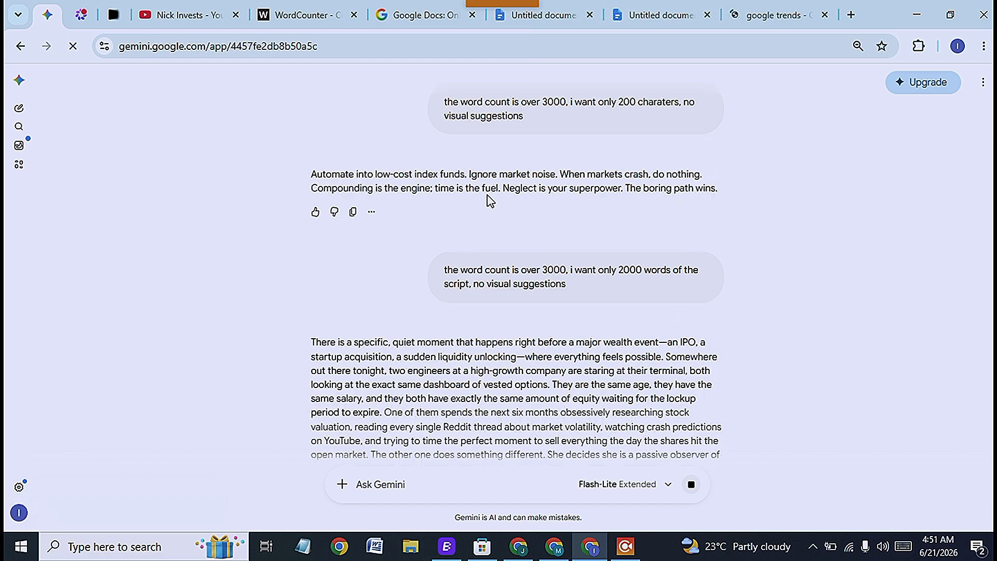
scroll(490, 200, "down", 15)
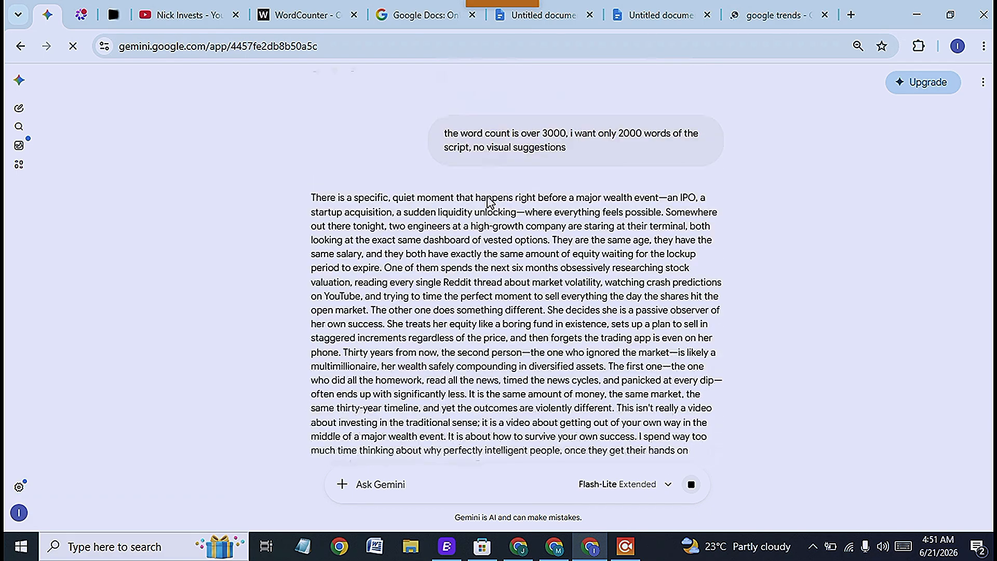
scroll(490, 213, "down", 3)
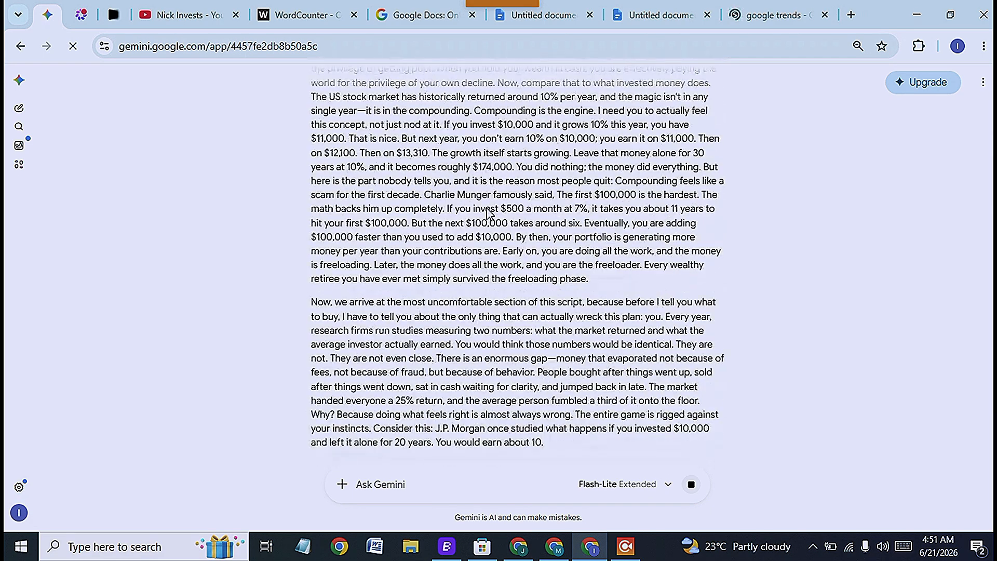
scroll(477, 314, "up", 15)
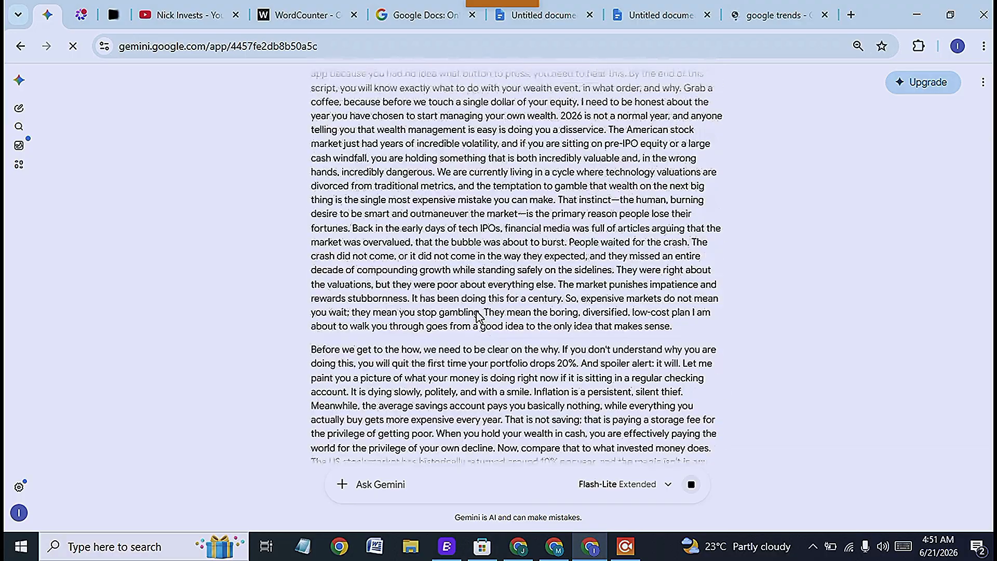
scroll(477, 313, "down", 20)
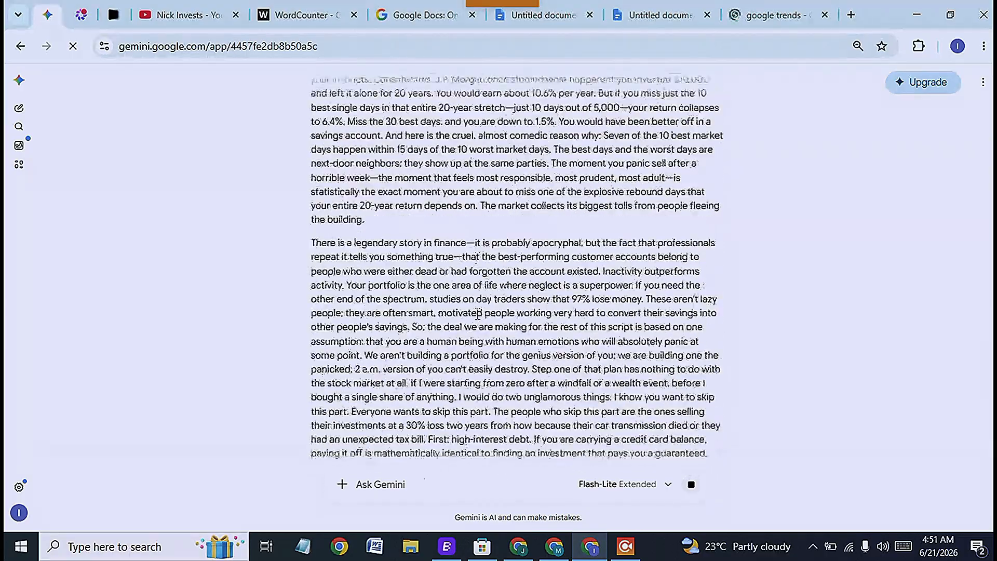
scroll(477, 313, "up", 4)
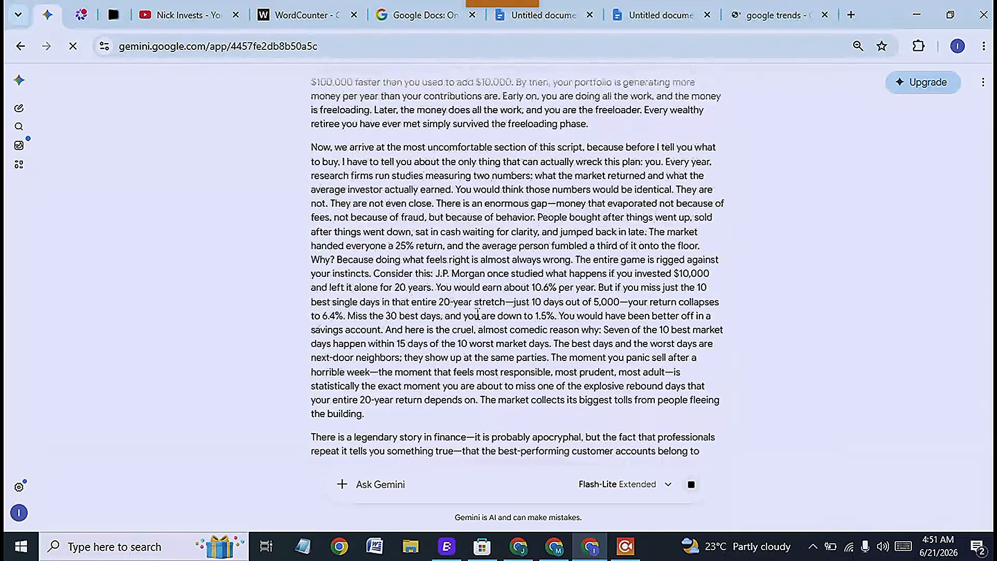
scroll(477, 314, "down", 15)
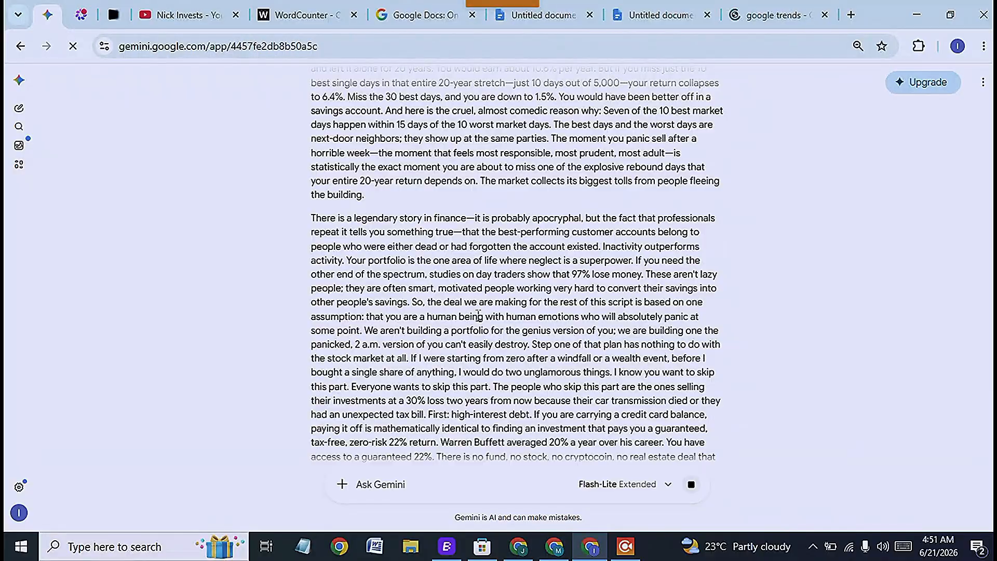
scroll(478, 315, "down", 5)
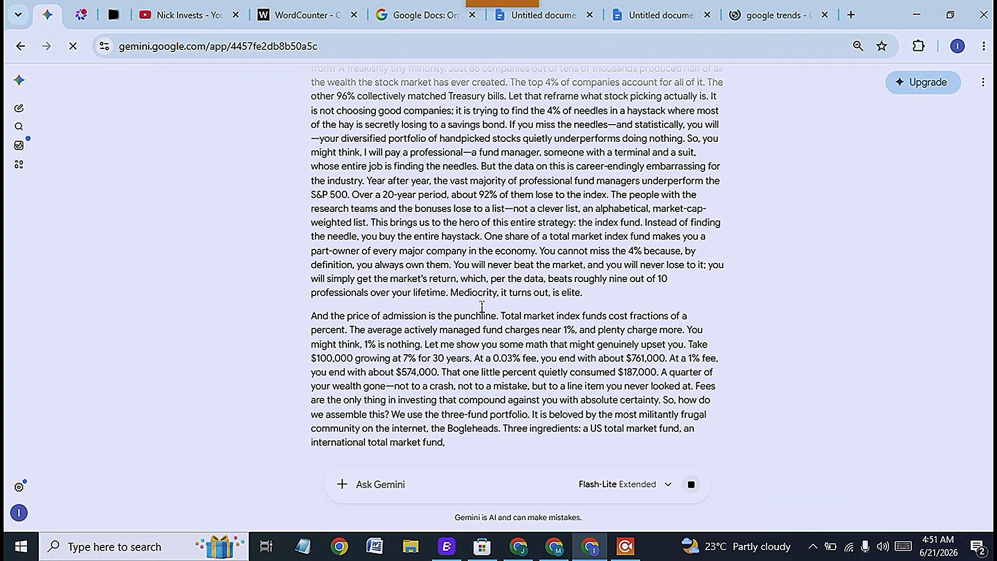
scroll(404, 302, "up", 4)
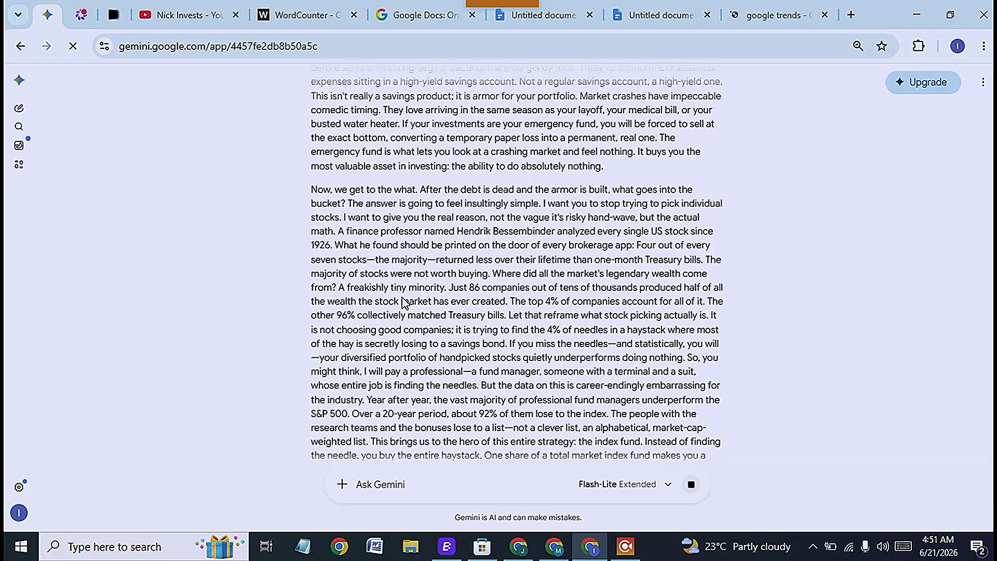
scroll(499, 297, "down", 18)
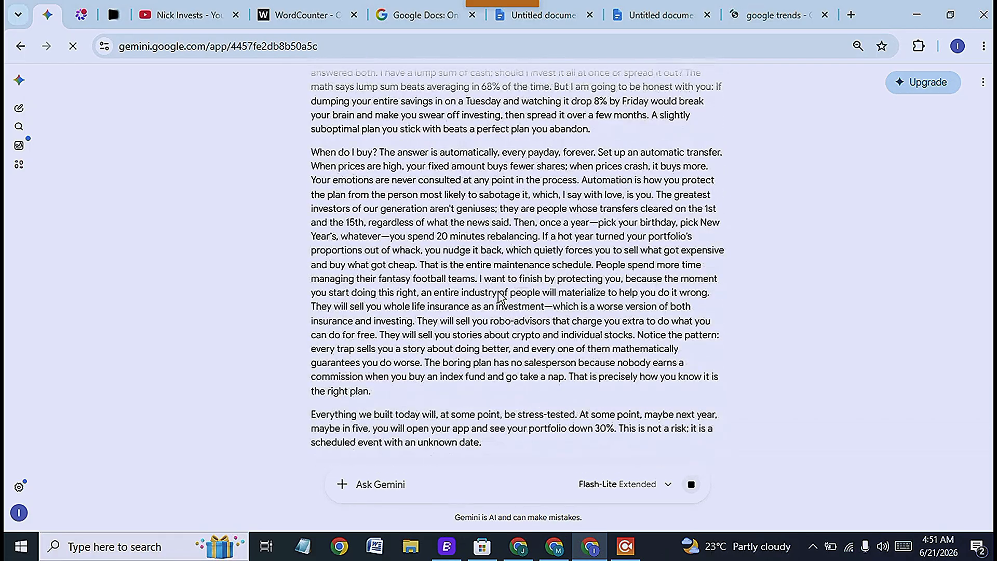
scroll(500, 297, "down", 5)
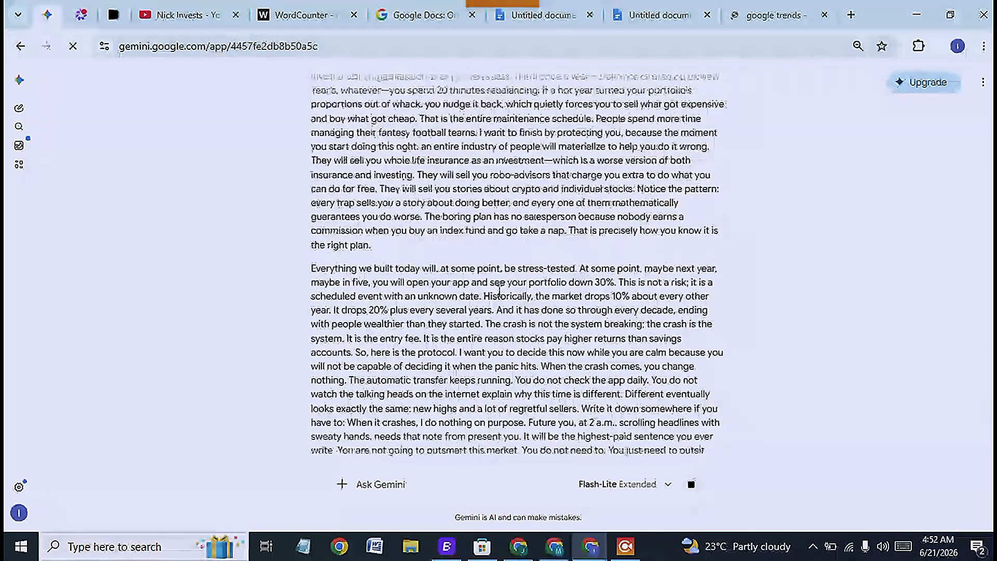
scroll(499, 294, "down", 4)
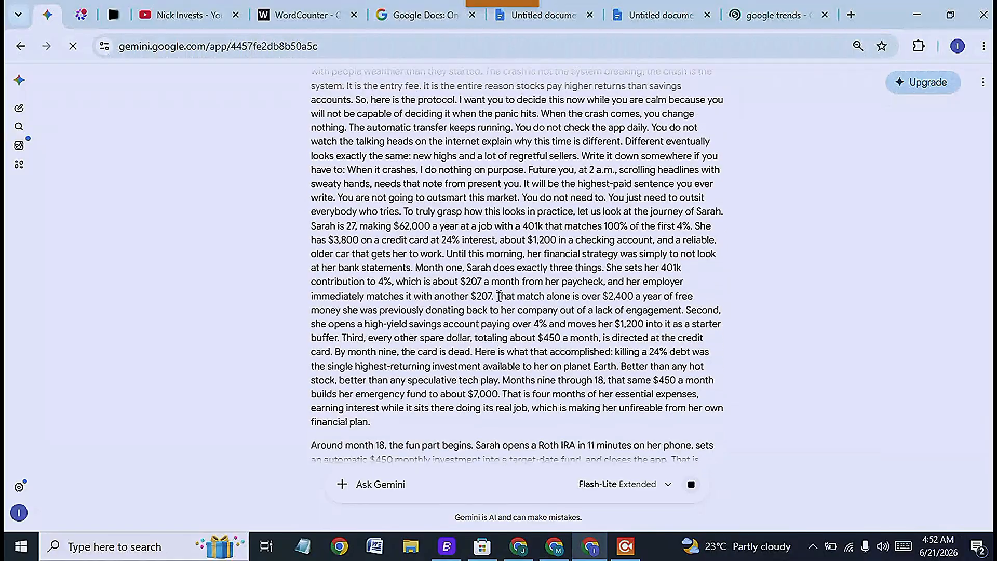
scroll(499, 297, "down", 15)
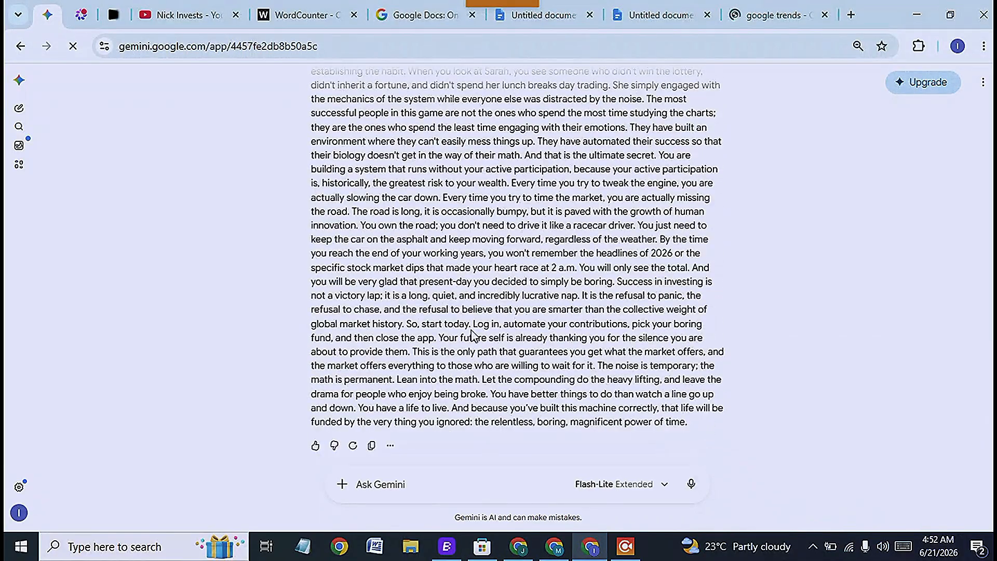
Step: Copy the new script response, switch to WordCounter, and replace the old text there with it for a word count
left_click(372, 447)
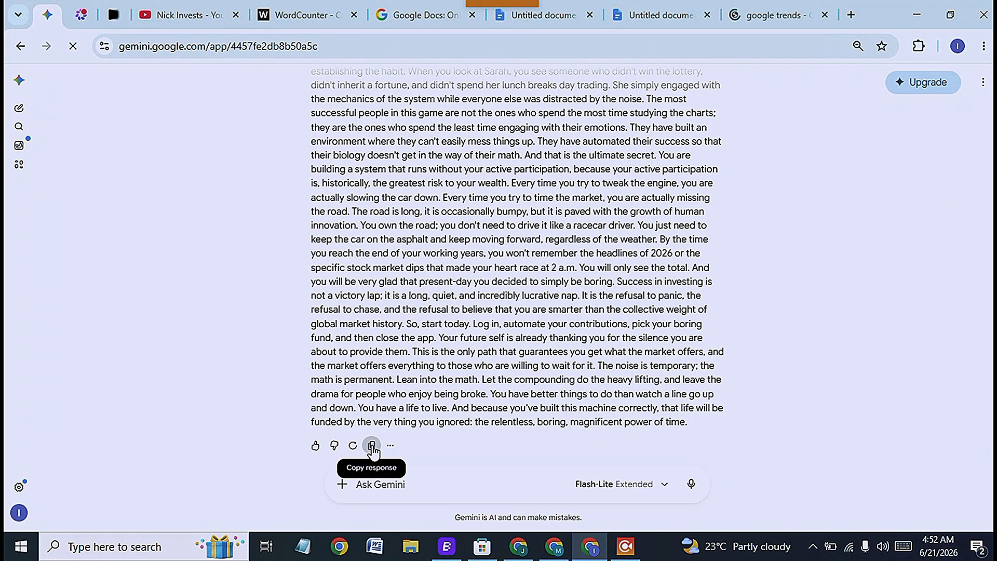
left_click(372, 447)
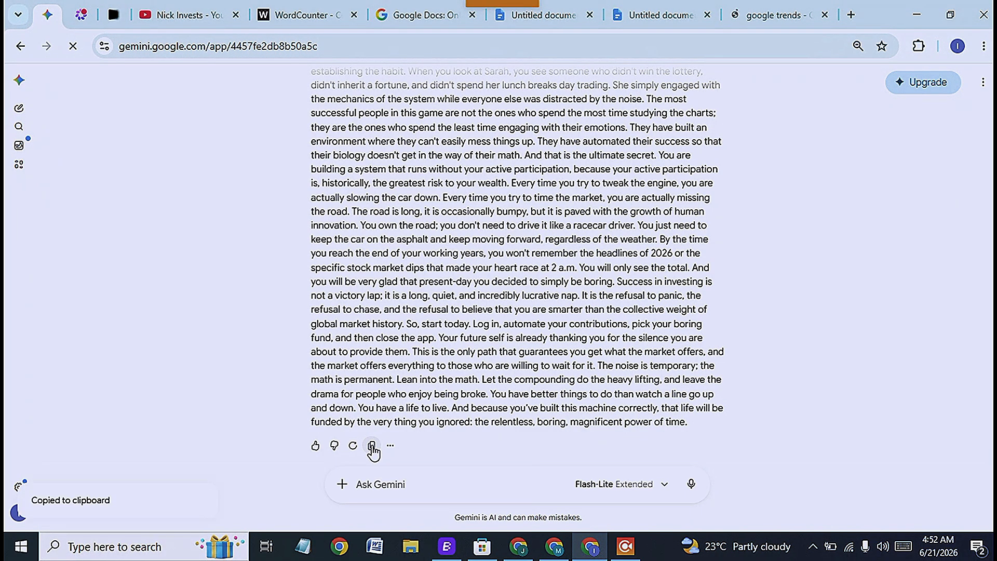
left_click(302, 15)
left_click(288, 300)
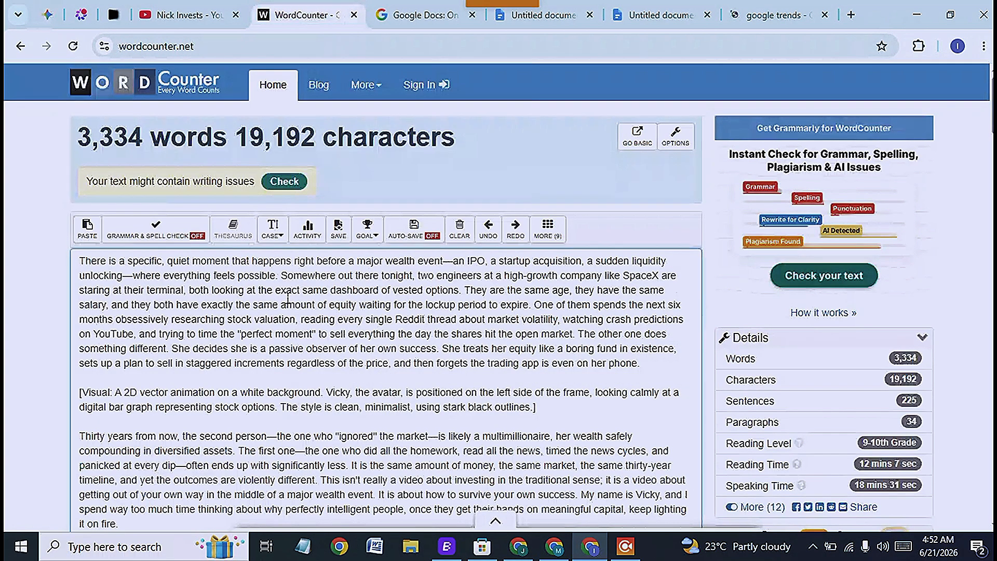
key("ctrl+a")
key("BackSpace")
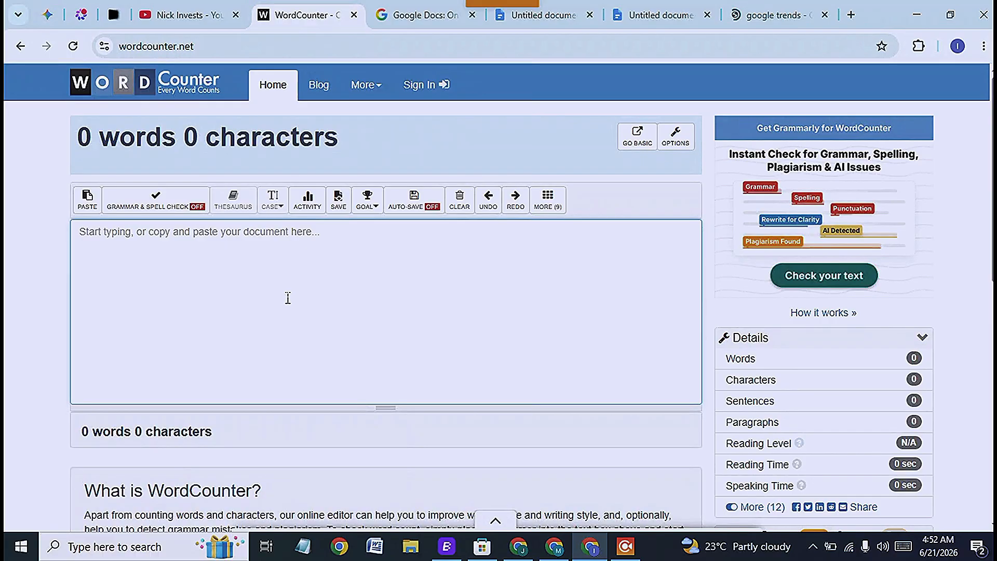
key("ctrl+v")
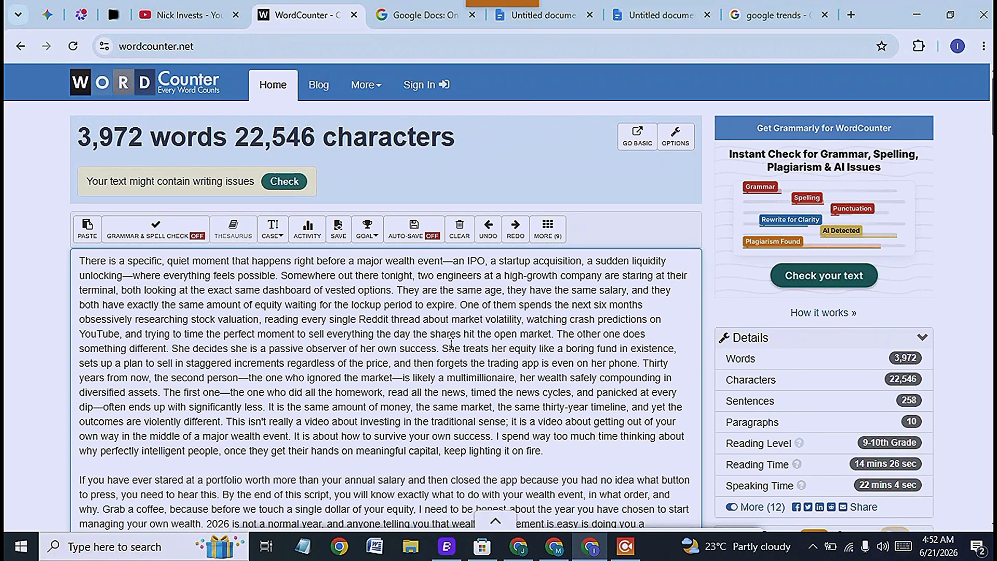
Step: Switch to the second untitled Google Docs document, paste the copied script into it, and go back to its first page
left_click(642, 15)
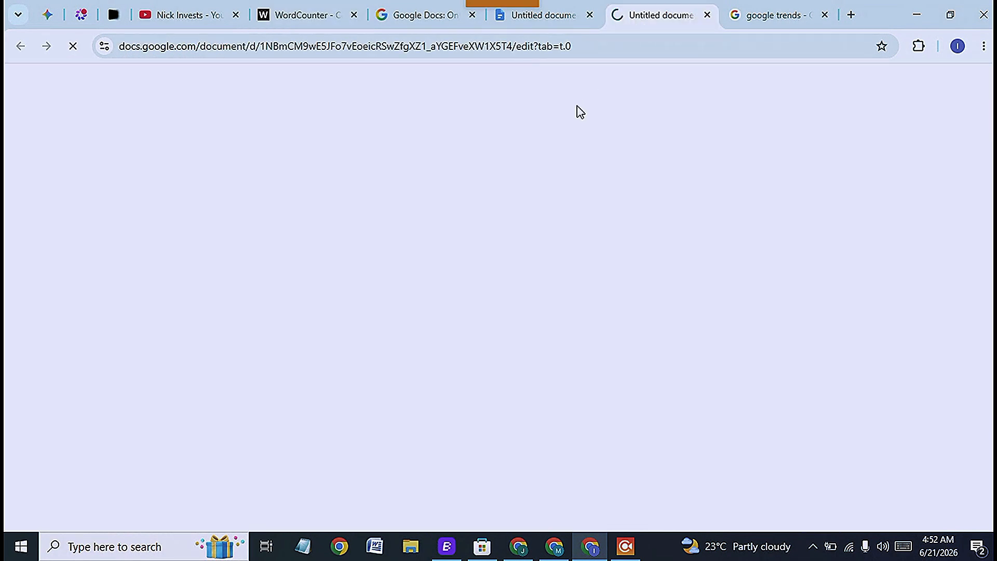
right_click(490, 243)
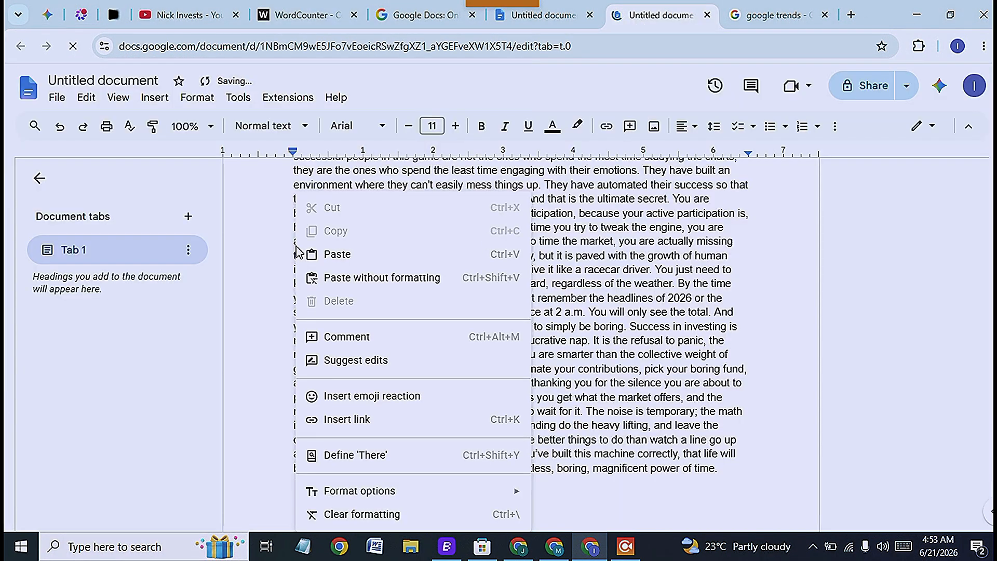
left_click(677, 287)
scroll(676, 287, "up", 16)
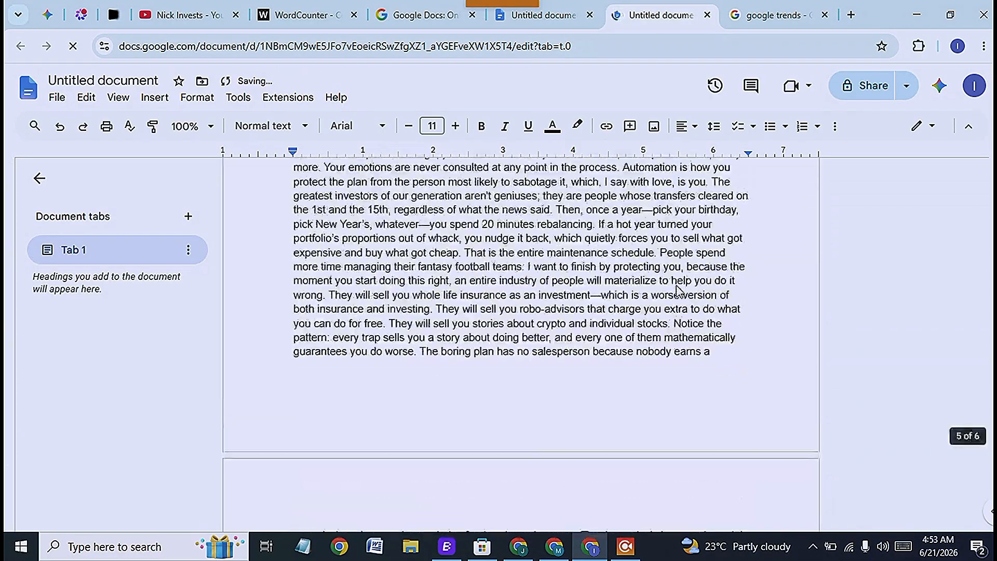
scroll(677, 288, "up", 20)
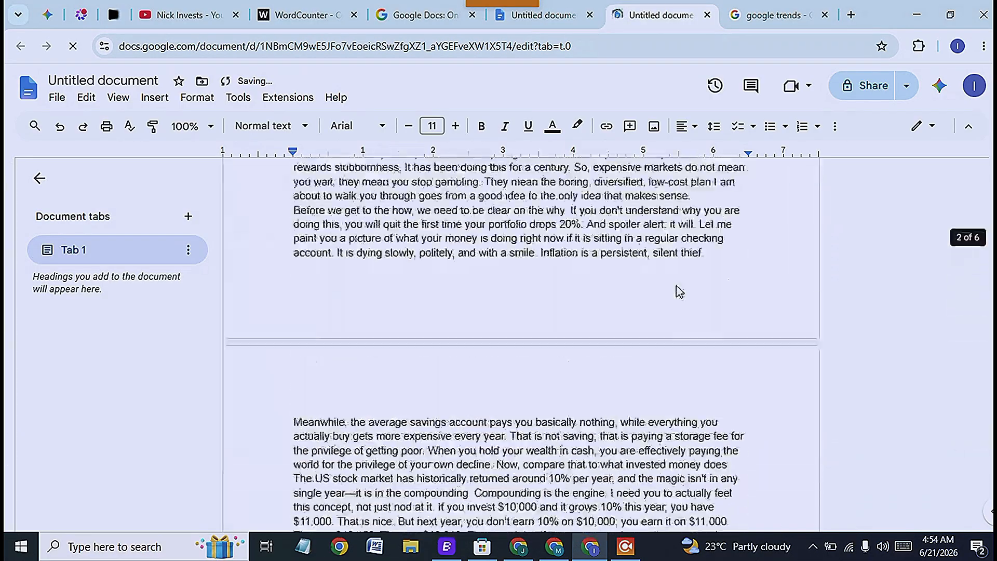
scroll(680, 291, "up", 15)
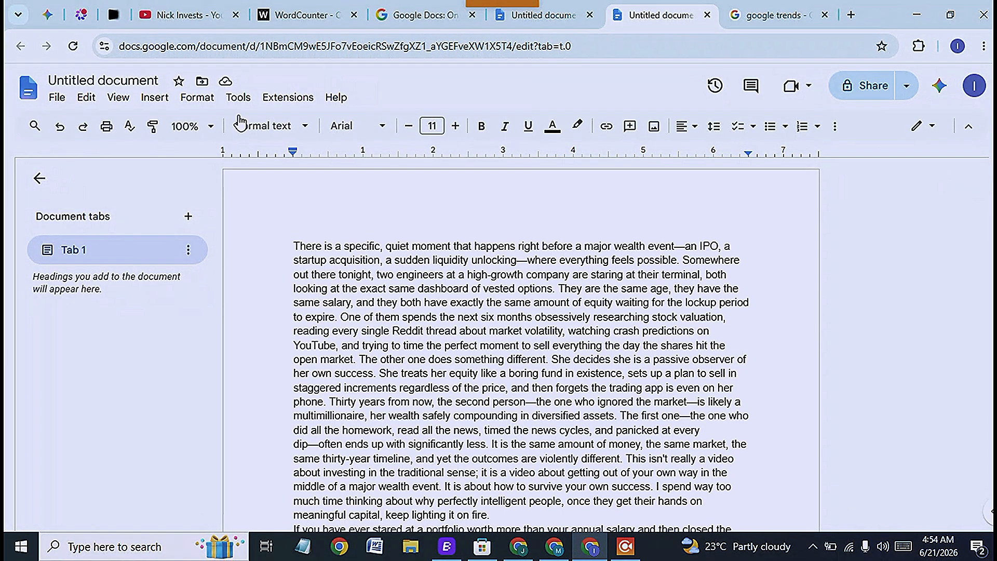
Step: Return to the first Google Docs prompt document and read through its avatar, Prompt 1, voice-over and Prompt 2 sections
left_click(539, 27)
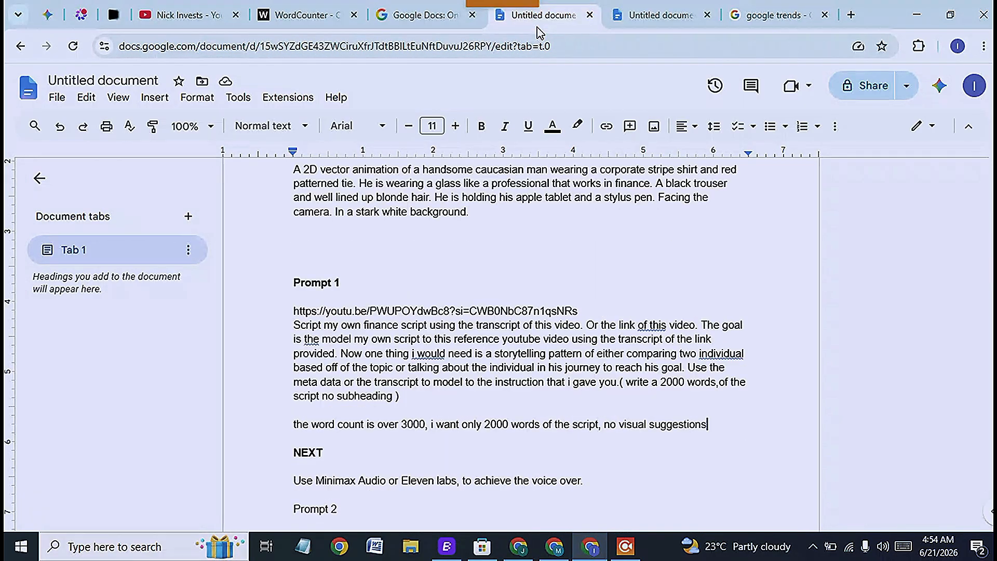
scroll(362, 198, "up", 4)
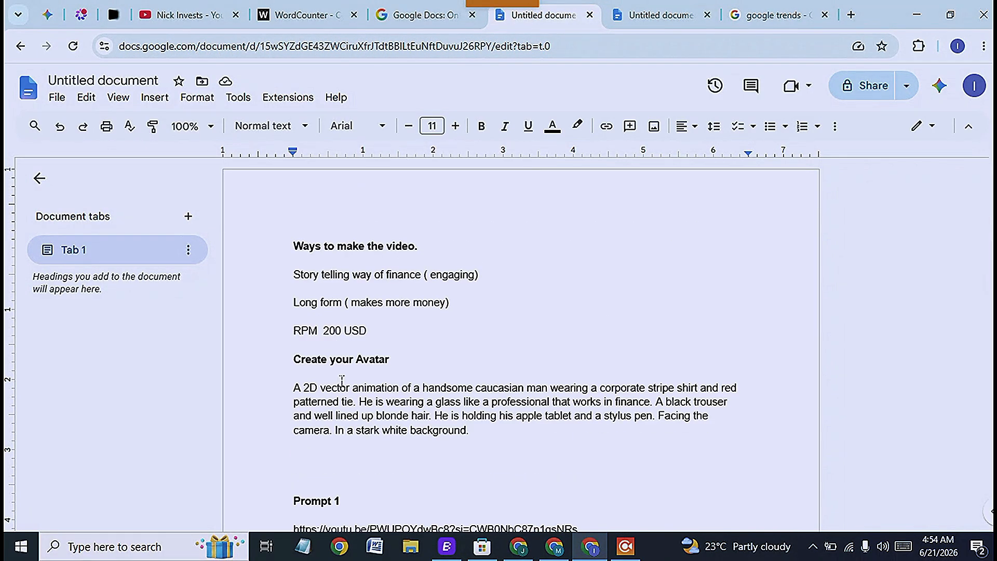
scroll(440, 365, "down", 4)
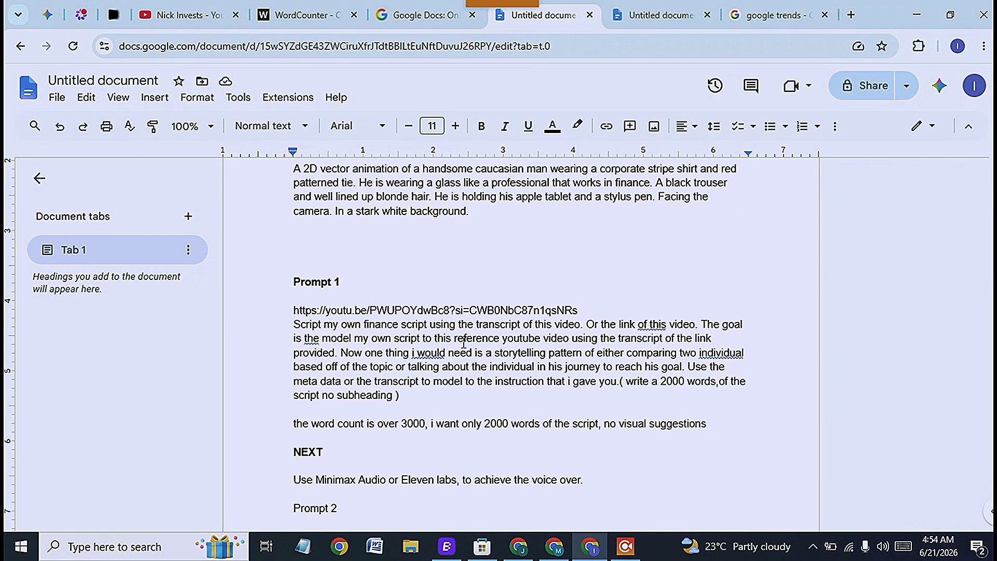
scroll(467, 327, "down", 1)
scroll(468, 327, "down", 1)
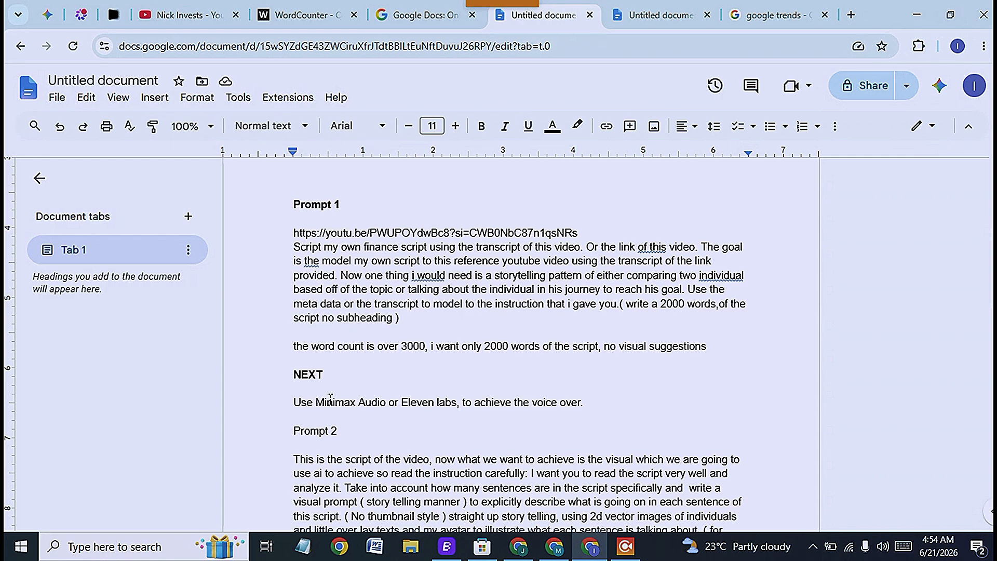
scroll(371, 394, "down", 3)
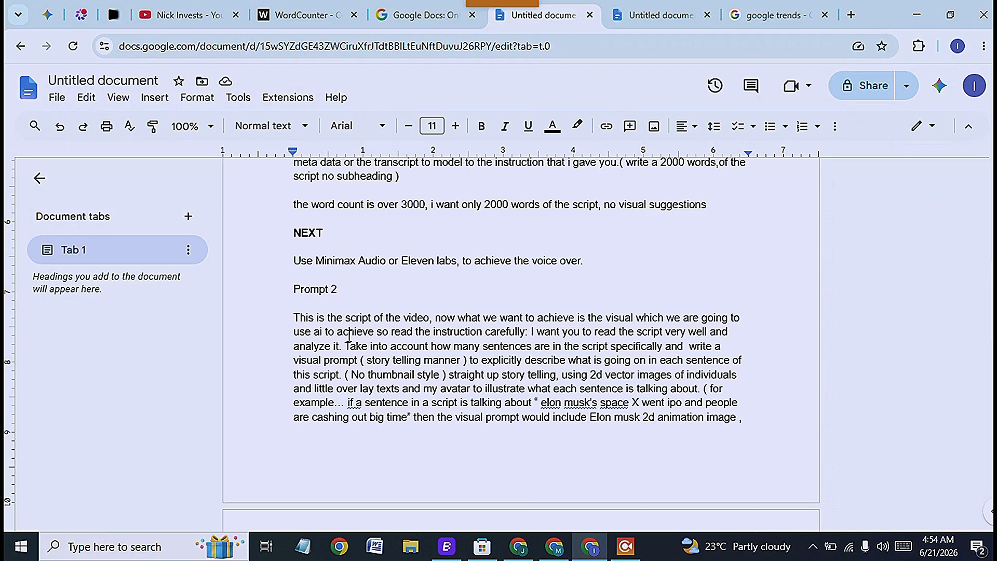
scroll(350, 336, "up", 3)
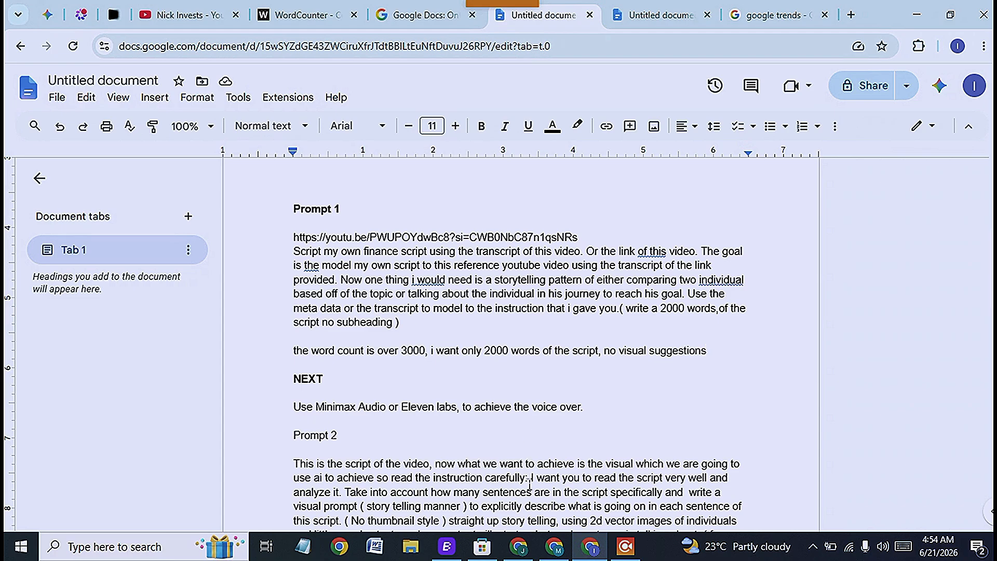
Step: Switch to MiniMax Audio in the other browser window, open the voice selection and look over the recommended voices
left_click(554, 551)
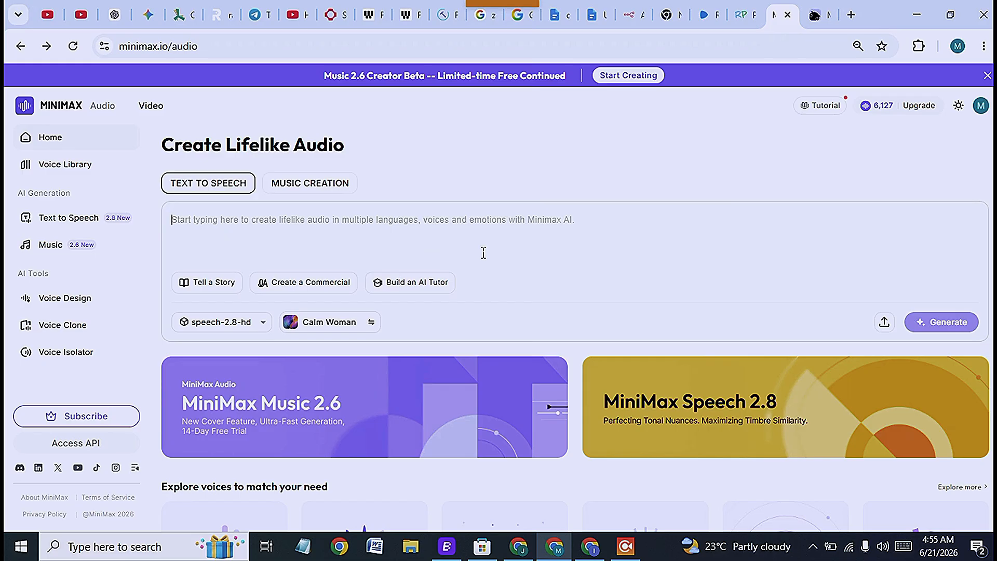
left_click(345, 333)
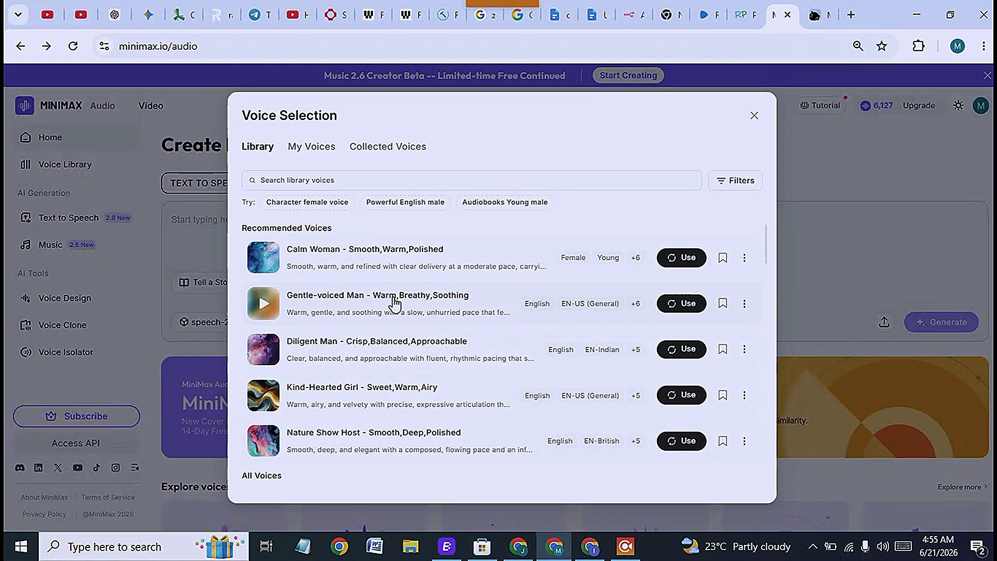
mouse_move(396, 302)
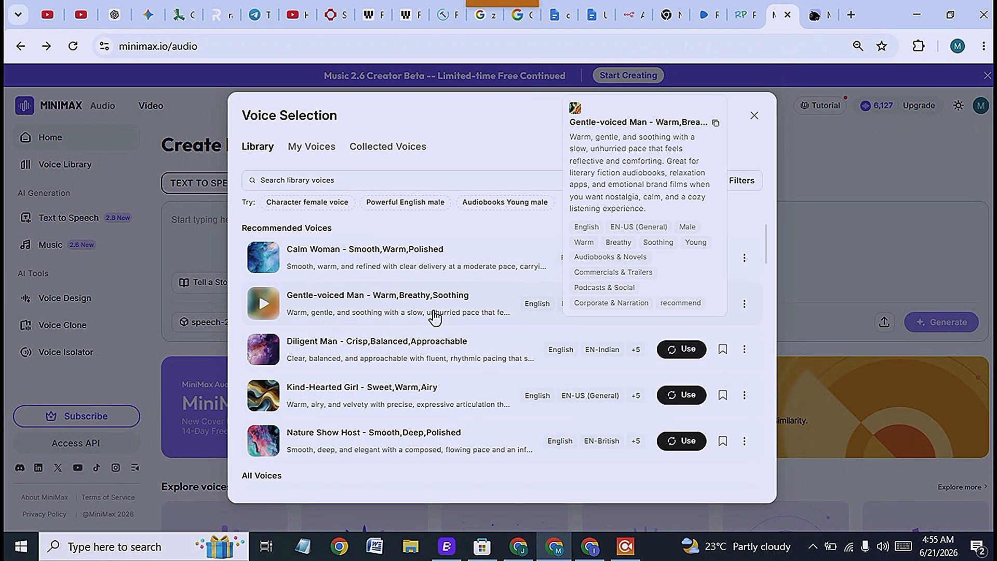
scroll(435, 317, "down", 1)
scroll(359, 314, "up", 1)
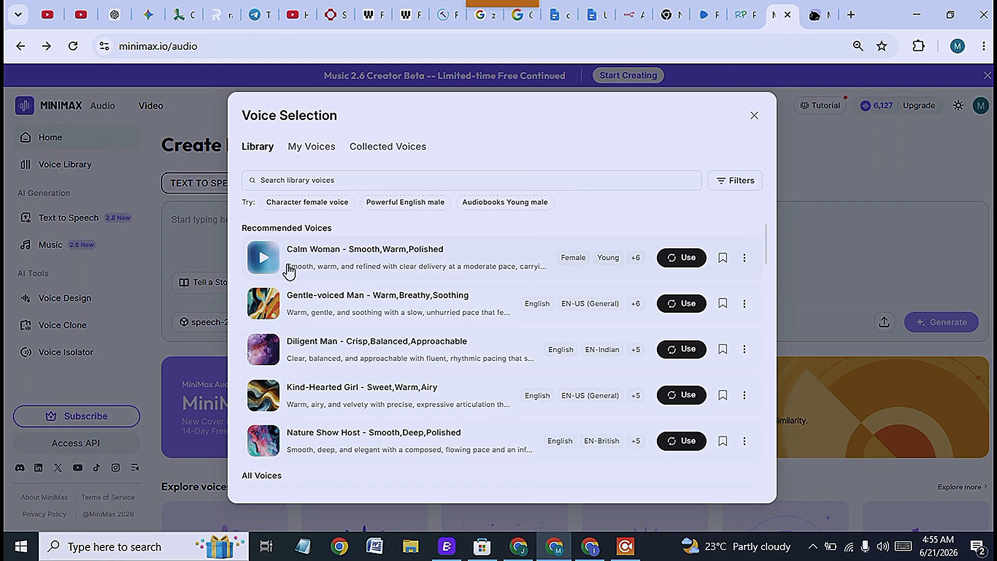
mouse_move(289, 270)
mouse_move(440, 258)
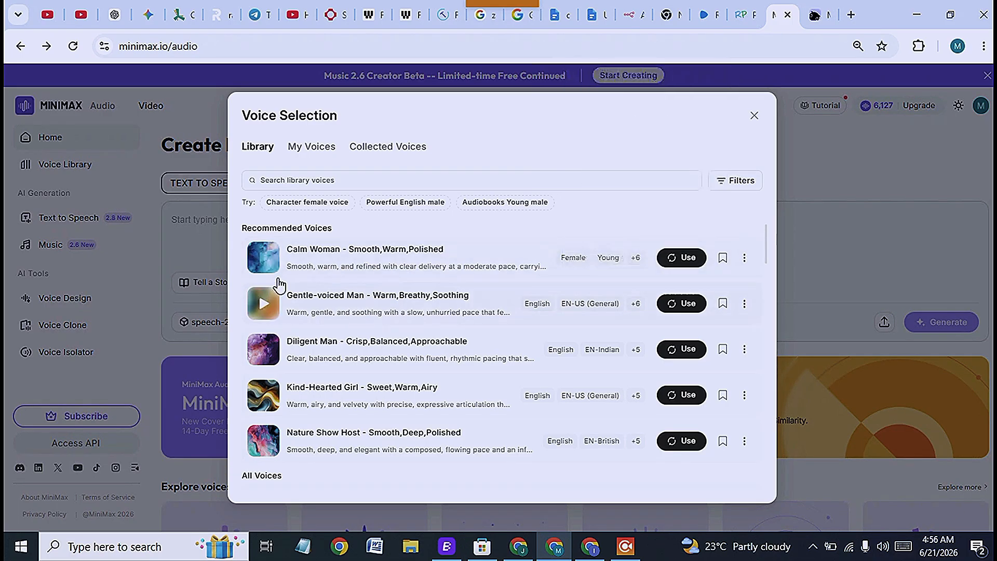
Step: Browse the full list of library voices for one that suits the finance narration
scroll(281, 296, "down", 4)
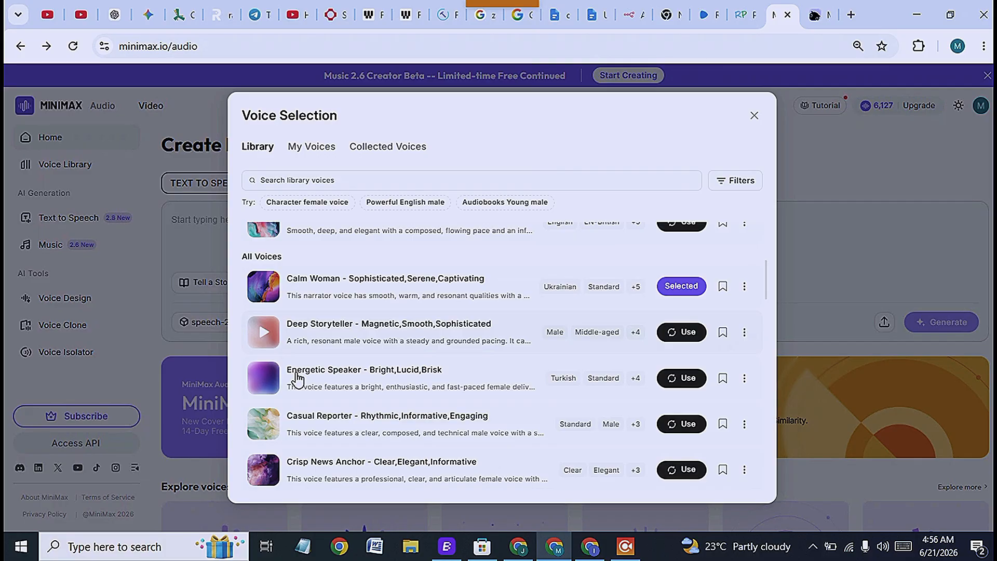
scroll(312, 386, "up", 1)
scroll(312, 386, "up", 3)
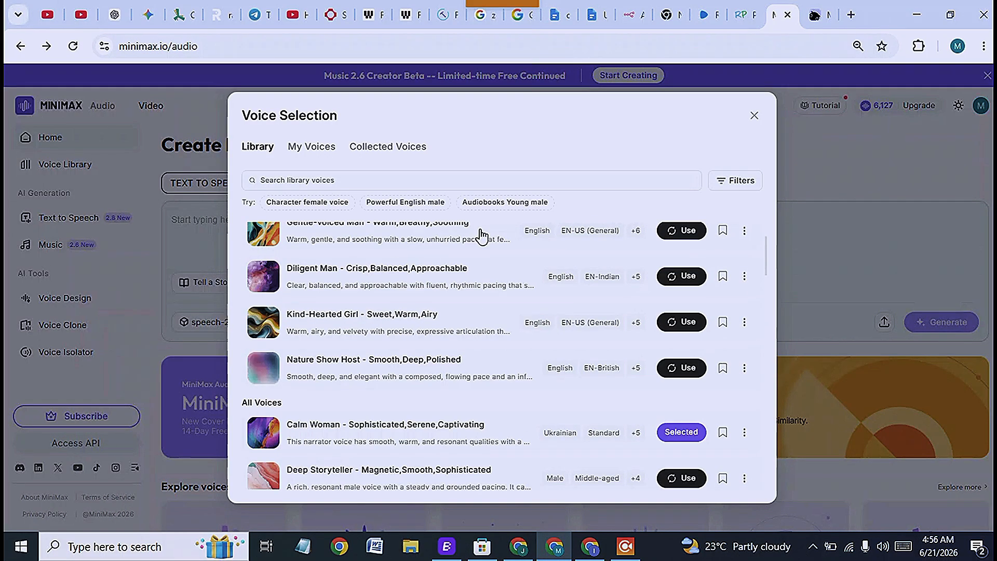
scroll(424, 319, "down", 6)
scroll(422, 329, "down", 10)
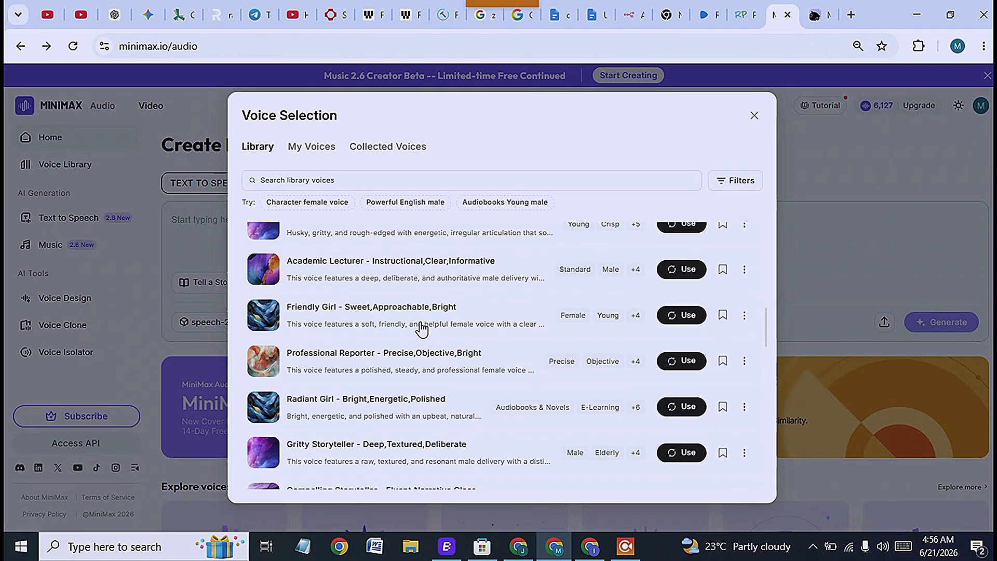
scroll(422, 328, "down", 4)
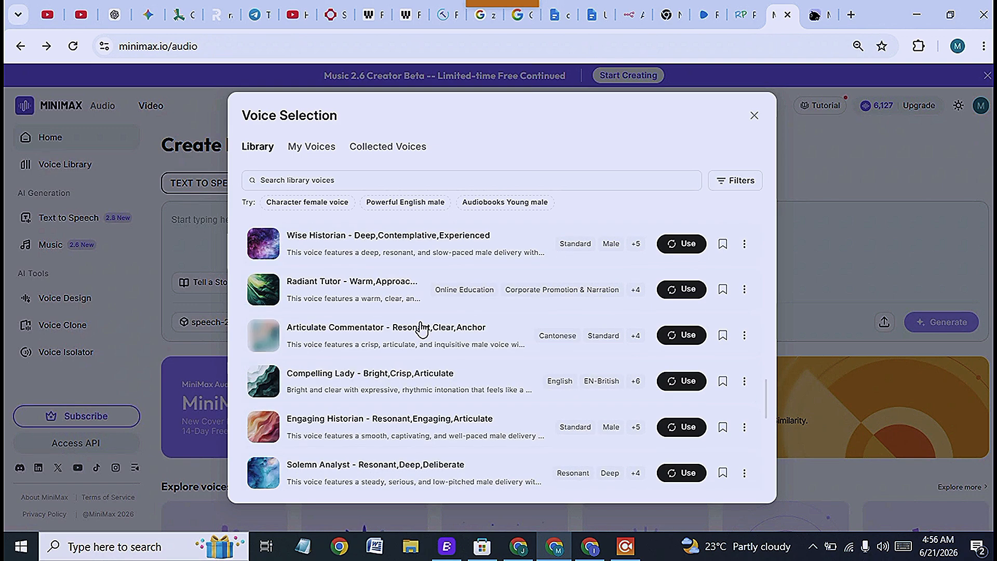
scroll(423, 328, "down", 5)
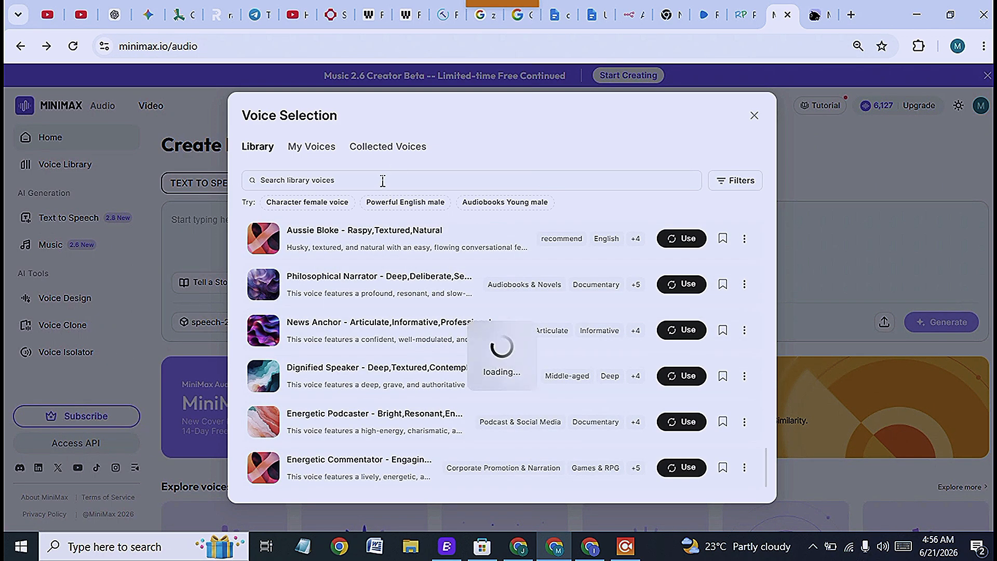
Step: Search the voice library for "lively" and go through the results down to the Lively Man voice
left_click(383, 181)
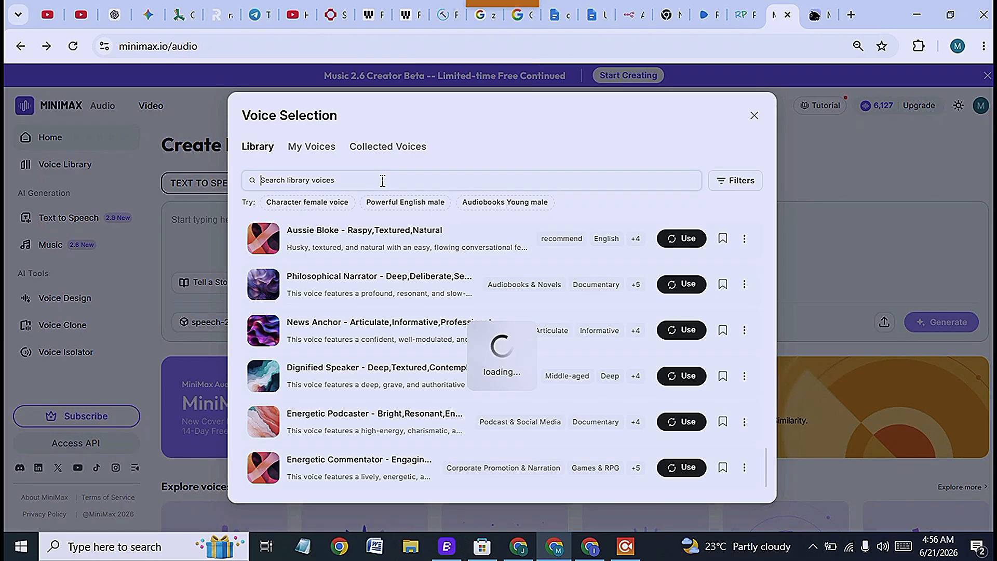
type("lively")
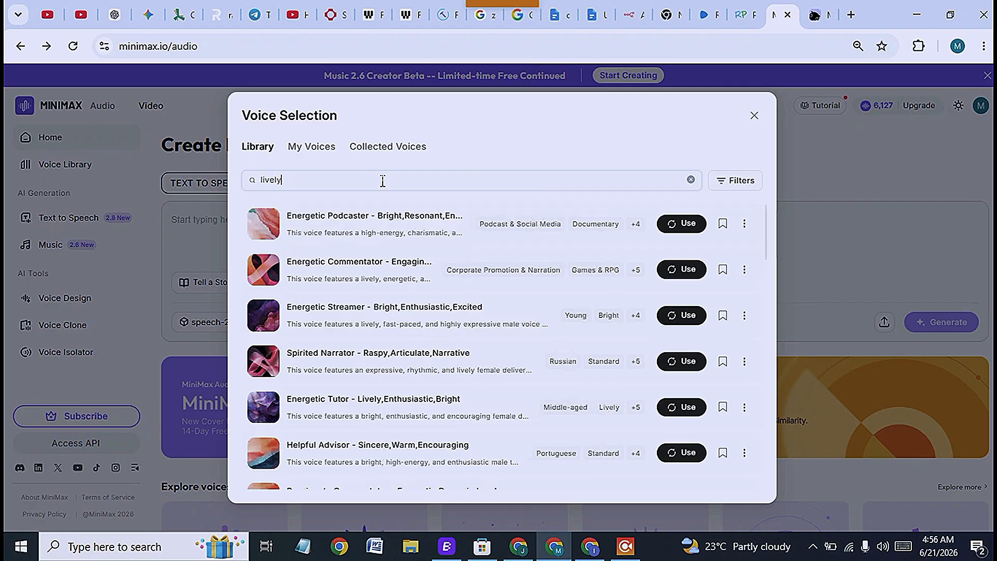
scroll(374, 278, "down", 5)
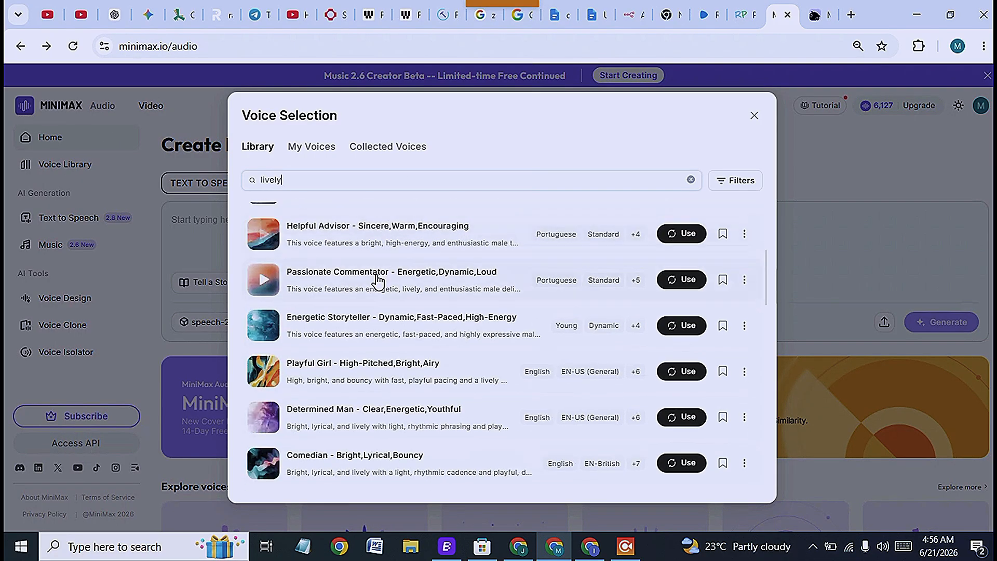
scroll(376, 281, "down", 2)
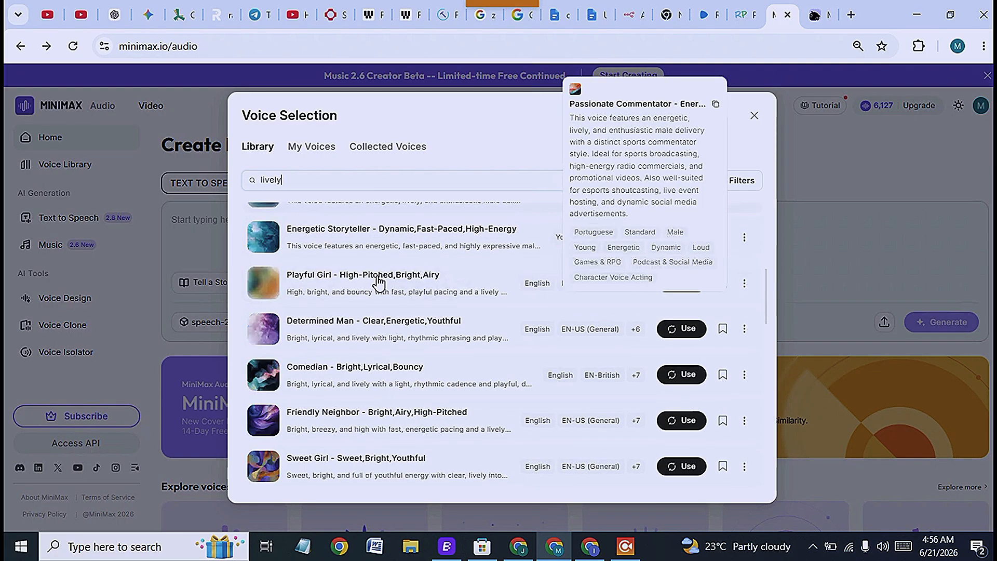
scroll(378, 282, "down", 3)
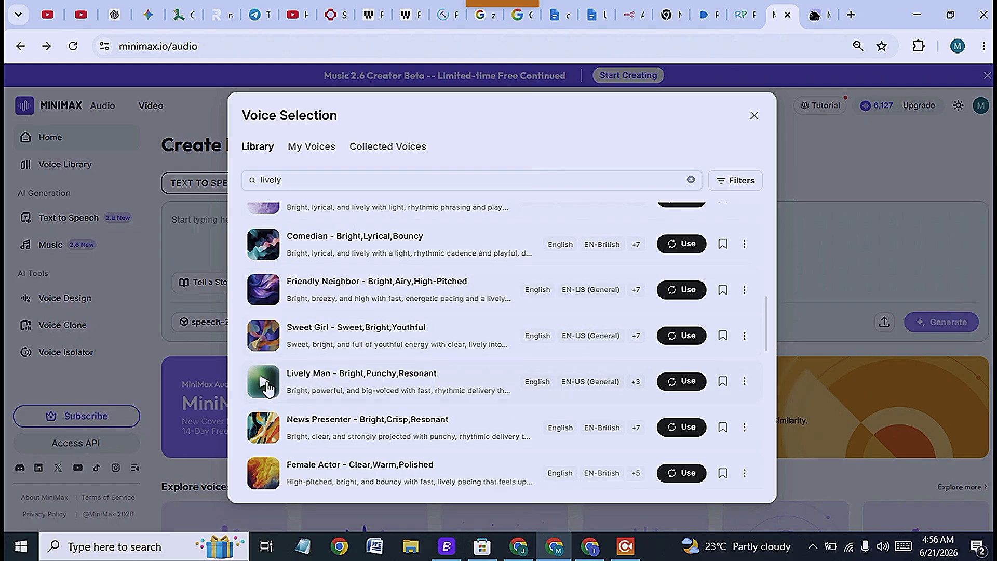
Step: Review the Lively Man - Bright,Punchy,Resonant voice, play its sample and set it as the text-to-speech voice
mouse_move(496, 384)
mouse_move(600, 385)
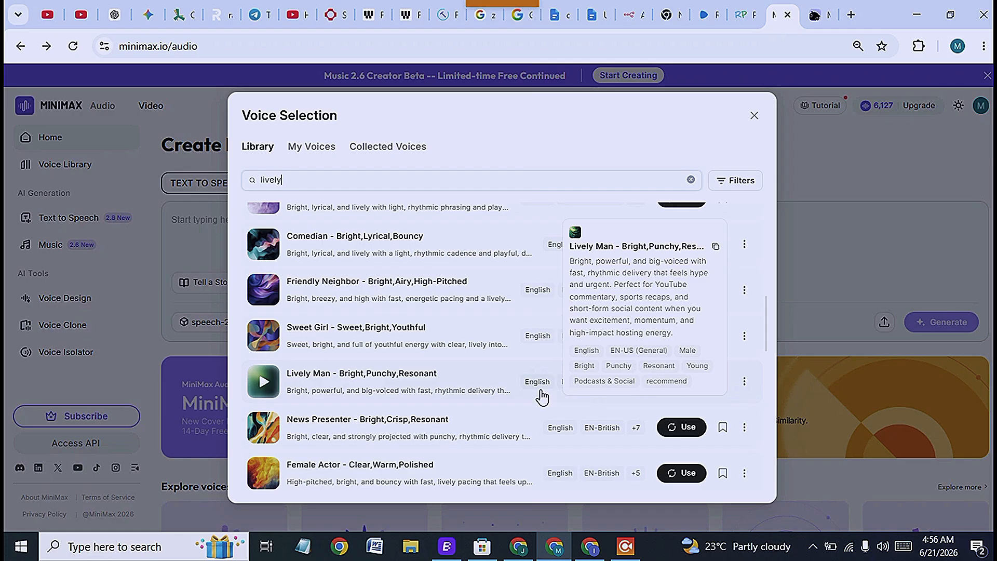
left_click(264, 384)
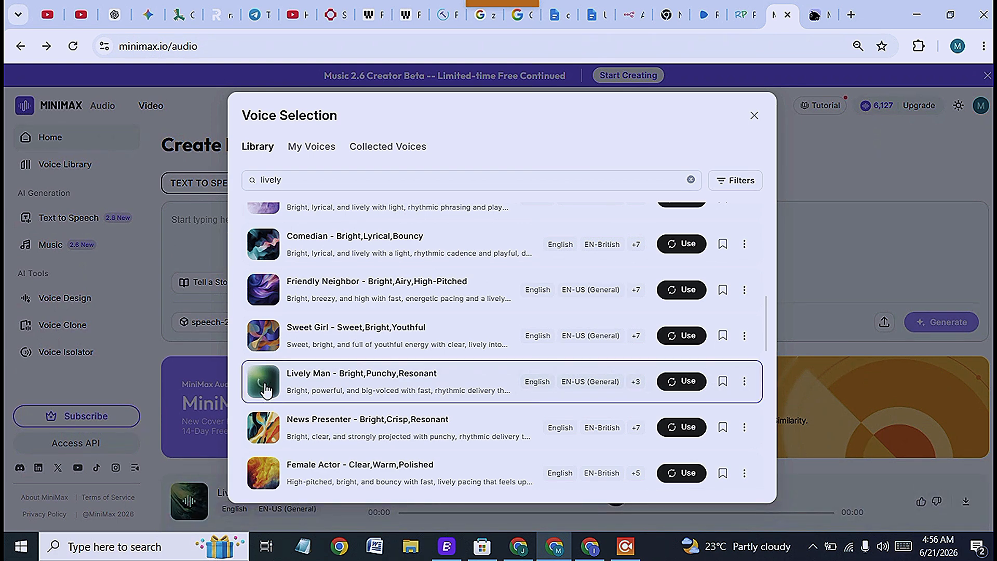
mouse_move(514, 7)
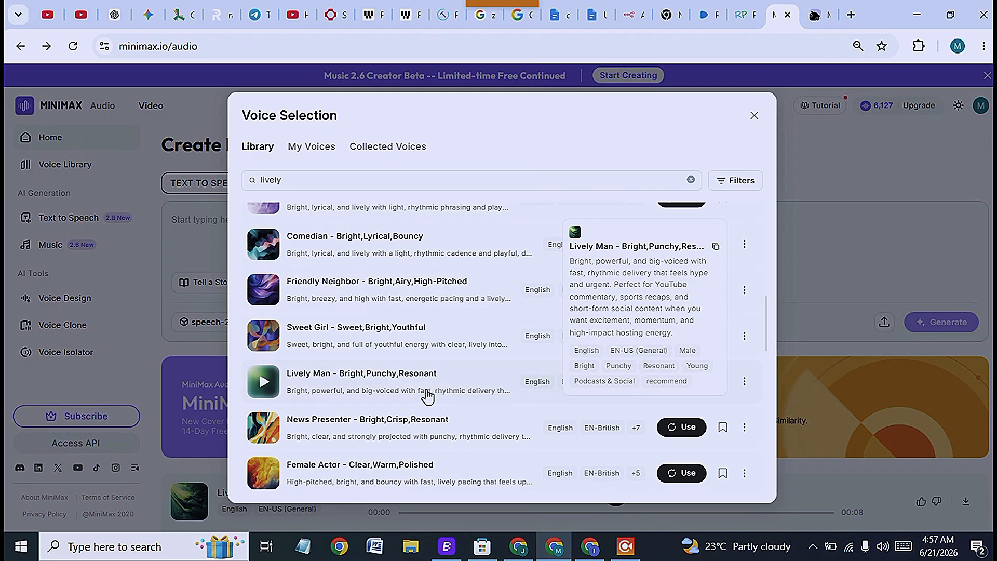
left_click(705, 401)
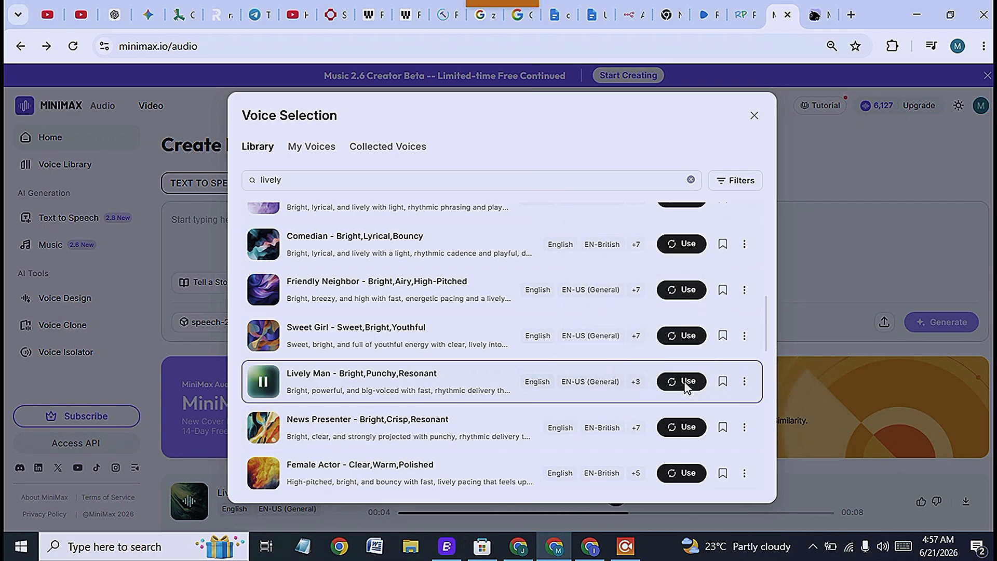
left_click(686, 385)
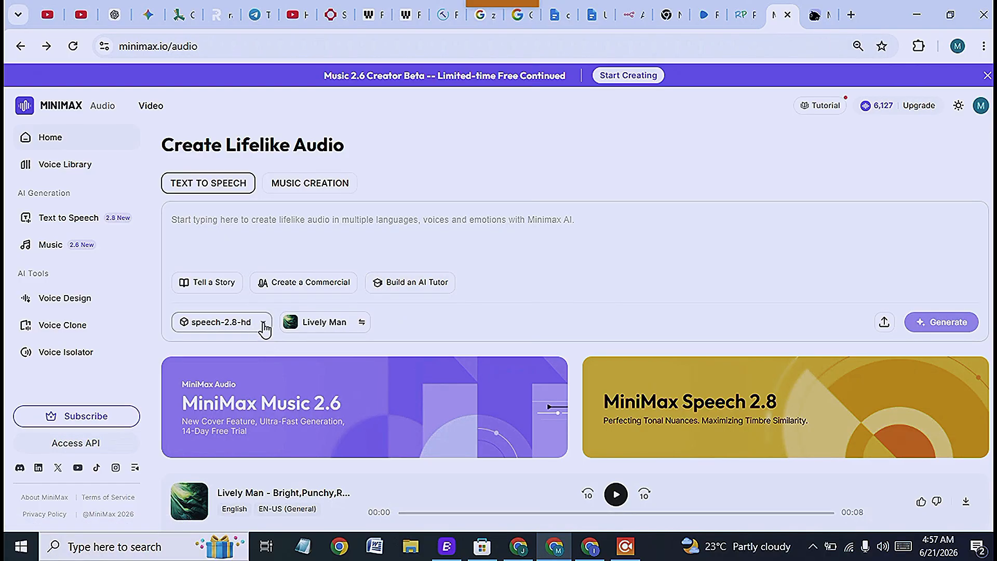
Step: Switch to the Google Docs script document and copy its first paragraph, from "There is a specific, quiet moment" to "keep lighting it on fire."
left_click(593, 19)
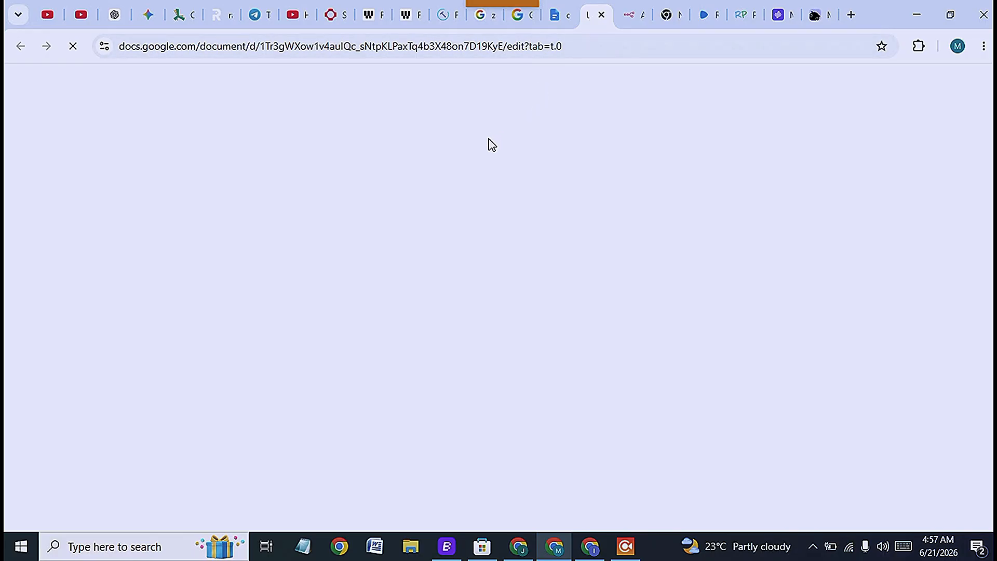
left_click(587, 547)
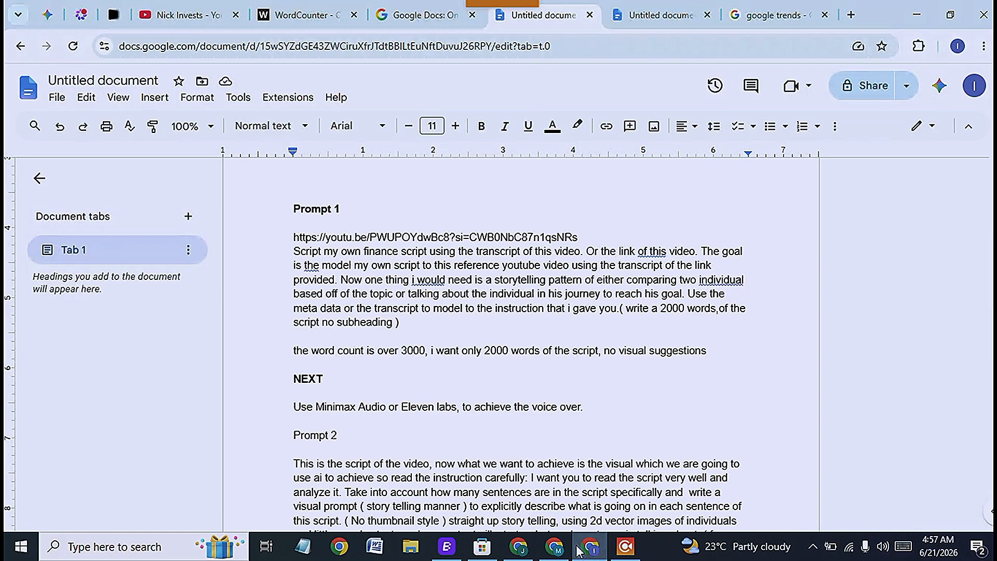
left_click(693, 25)
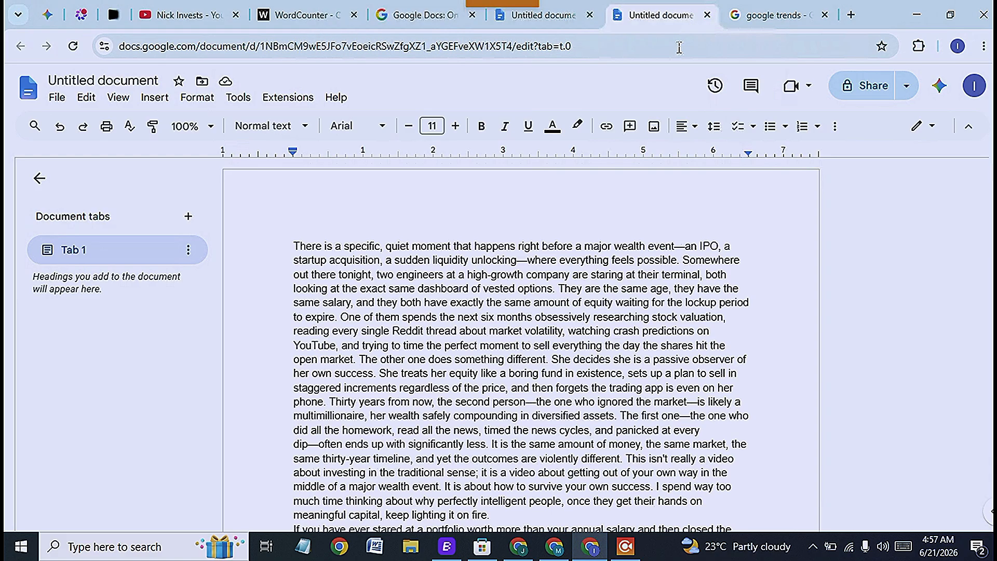
scroll(281, 223, "down", 2)
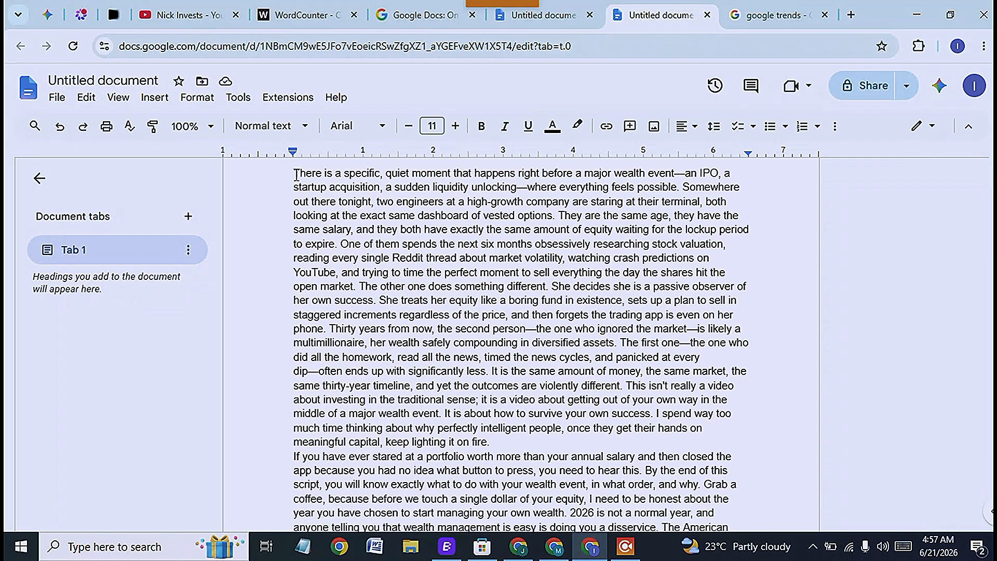
left_click_drag(295, 174, 493, 442)
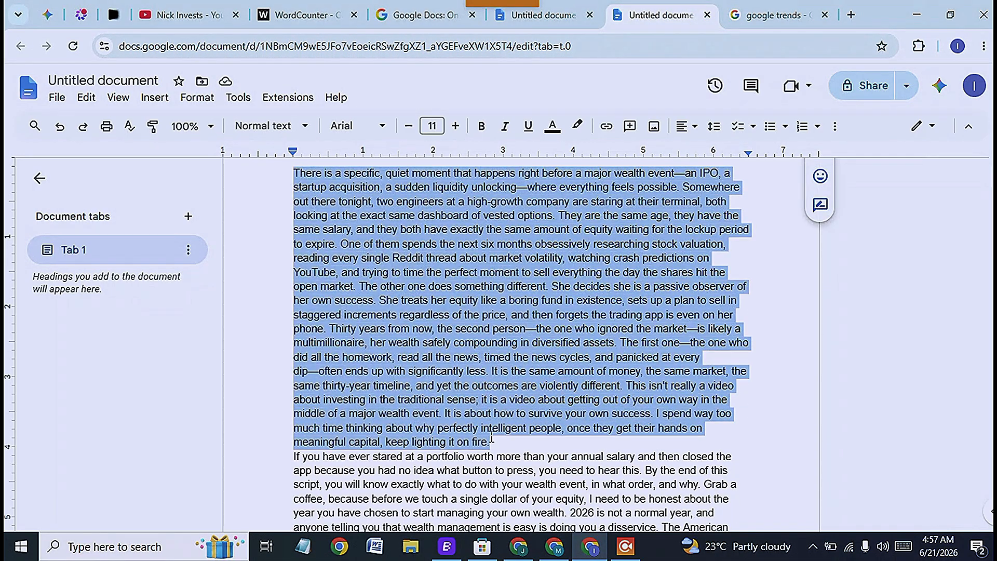
right_click(465, 224)
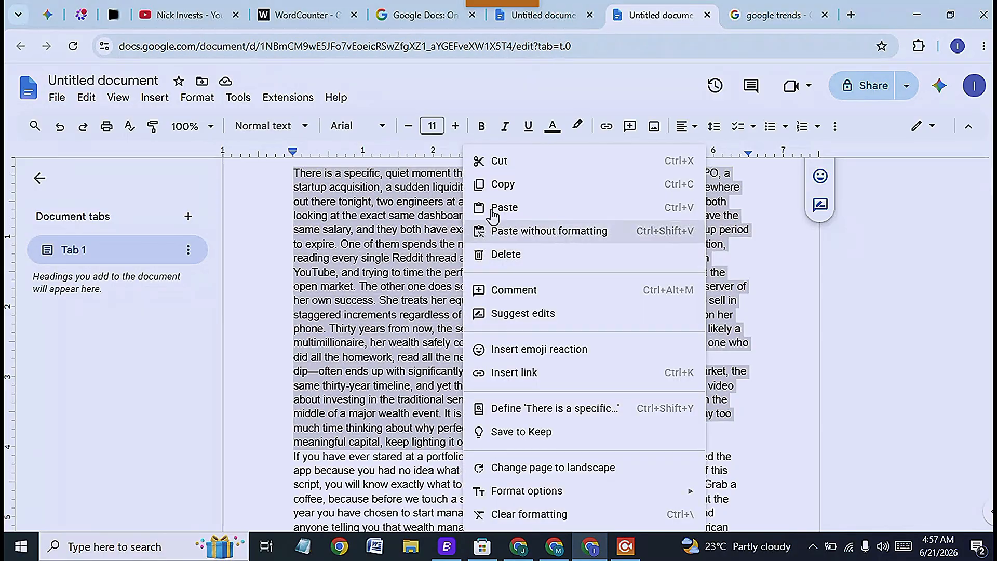
left_click(493, 185)
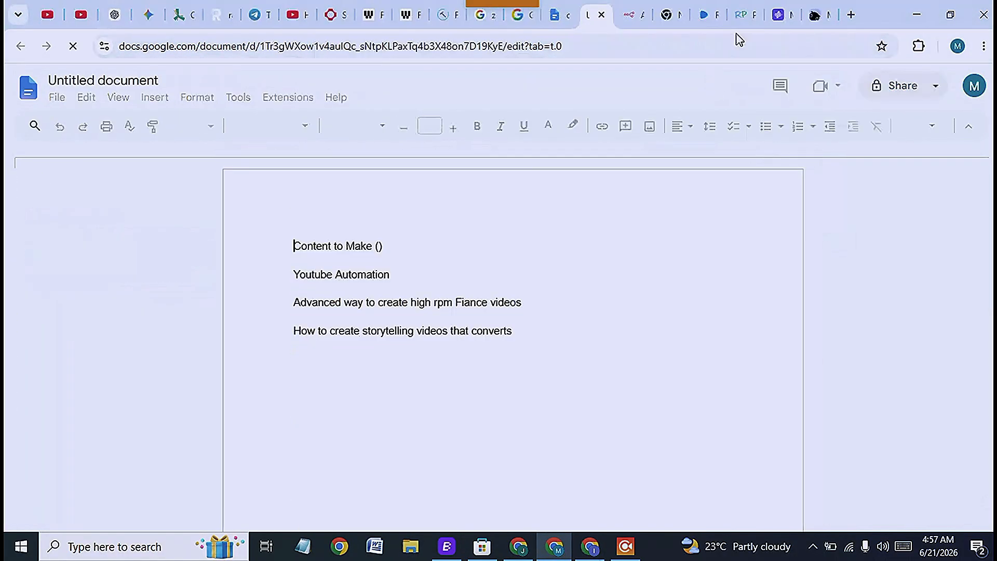
Step: Switch to MiniMax Audio, load the copied script paragraph into speech synthesis and show the voice settings
left_click(779, 15)
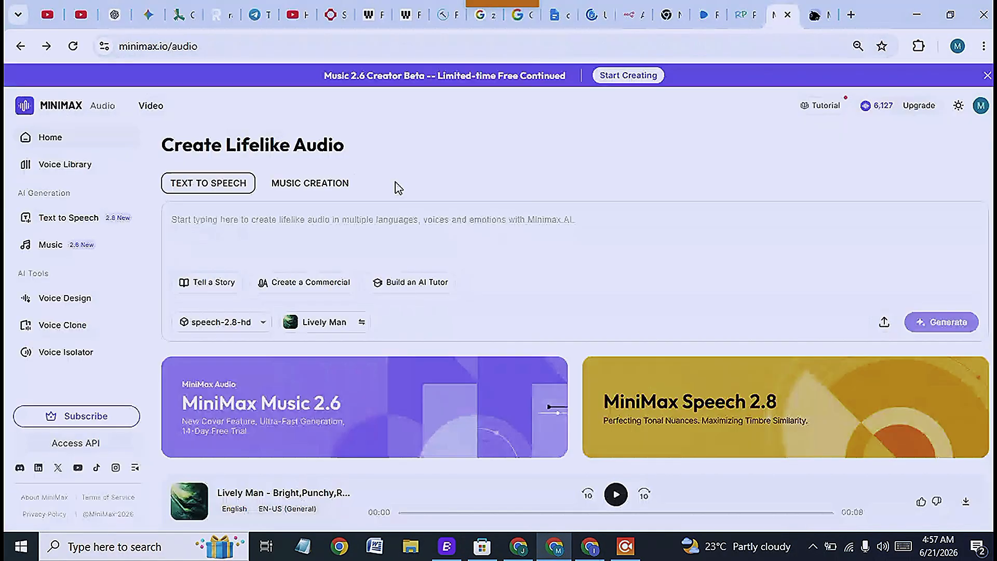
left_click(235, 219)
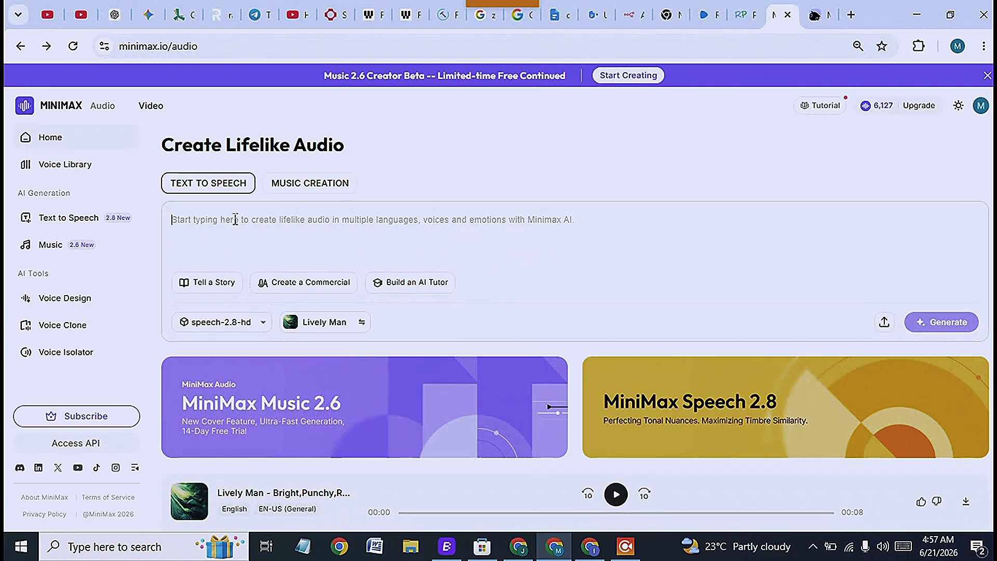
key("ctrl+v")
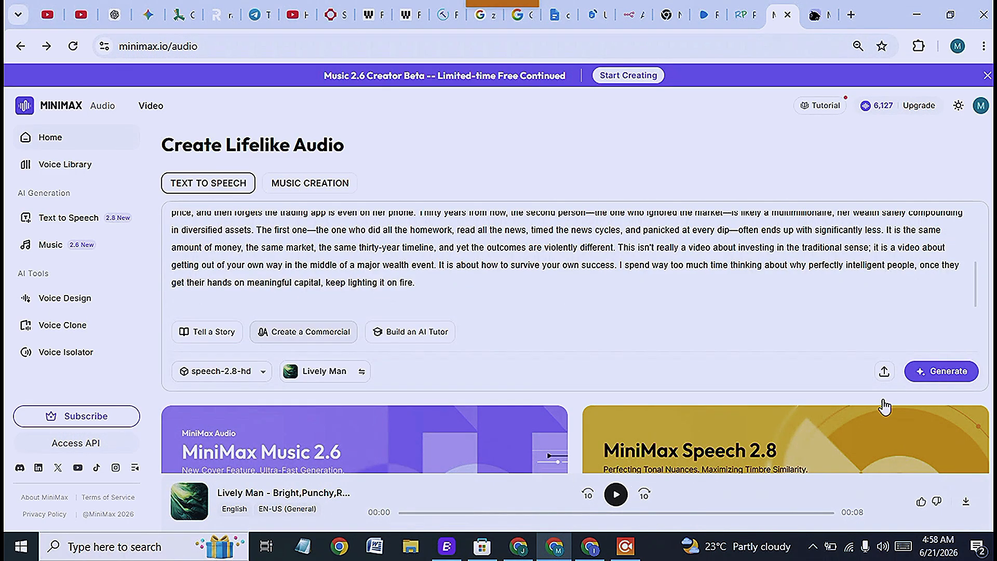
left_click(958, 372)
left_click(933, 373)
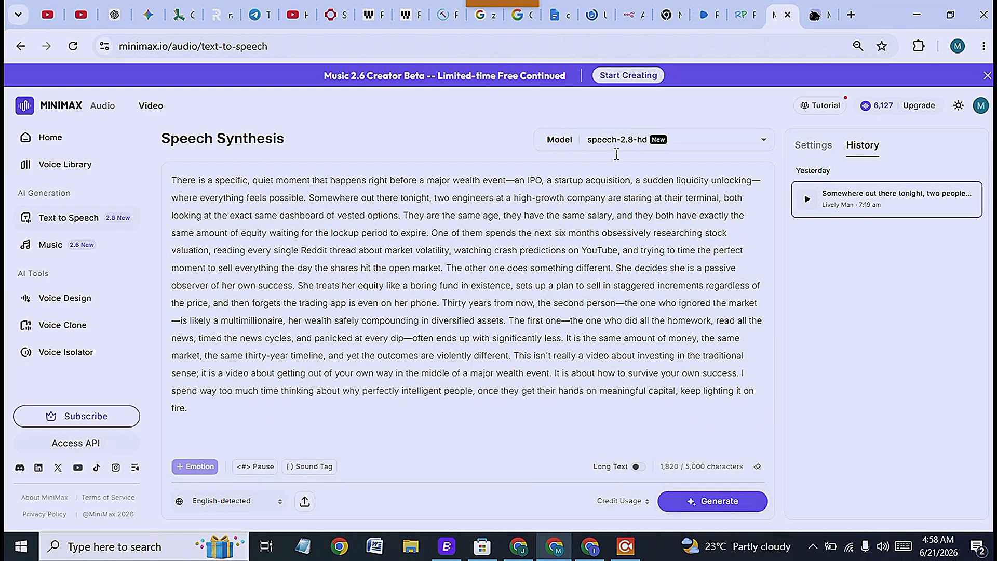
left_click(811, 151)
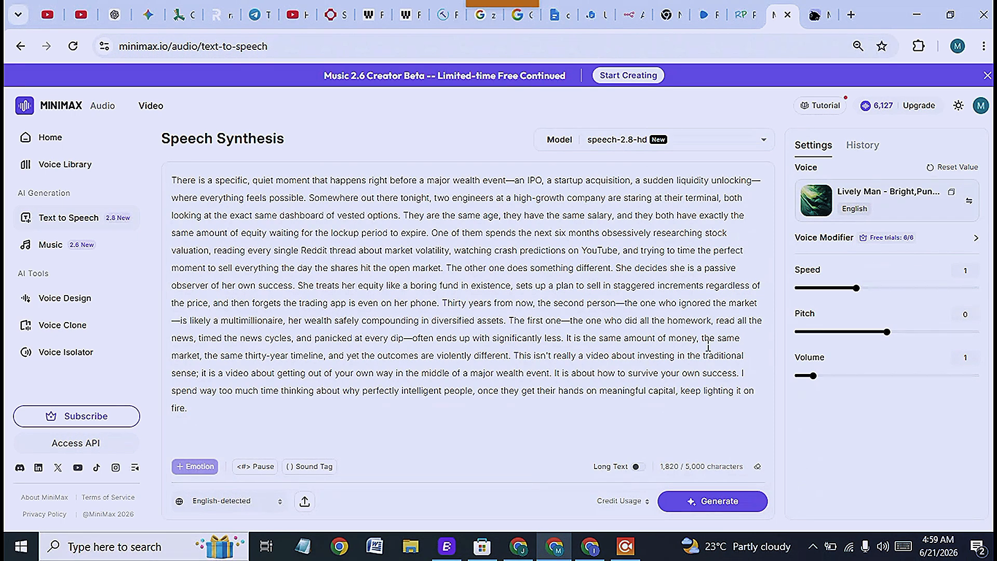
Step: Review the yearly MiniMax subscription plans and their credit allowances, from Starter to Pro, and return to speech synthesis
left_click(683, 505)
left_click(980, 109)
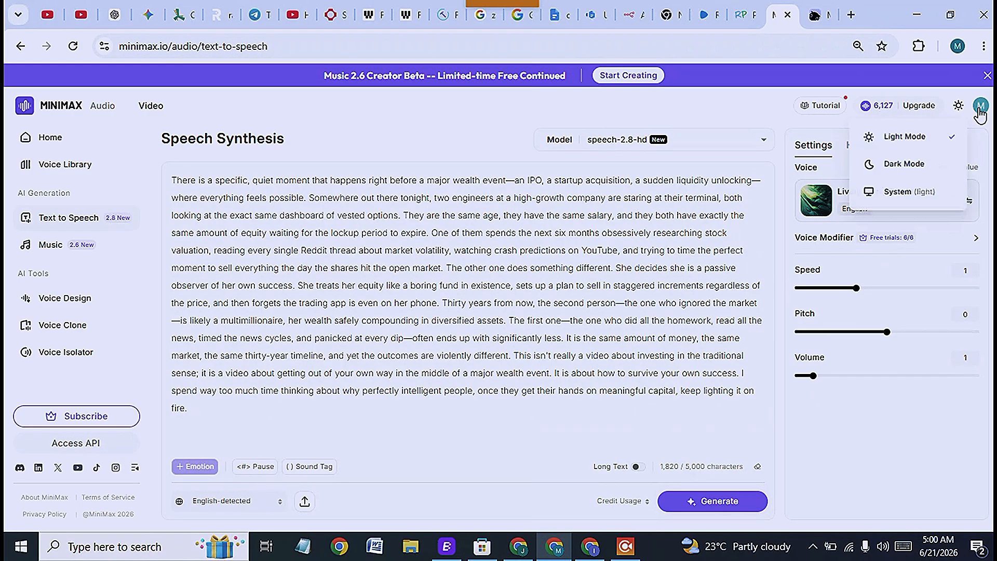
mouse_move(985, 110)
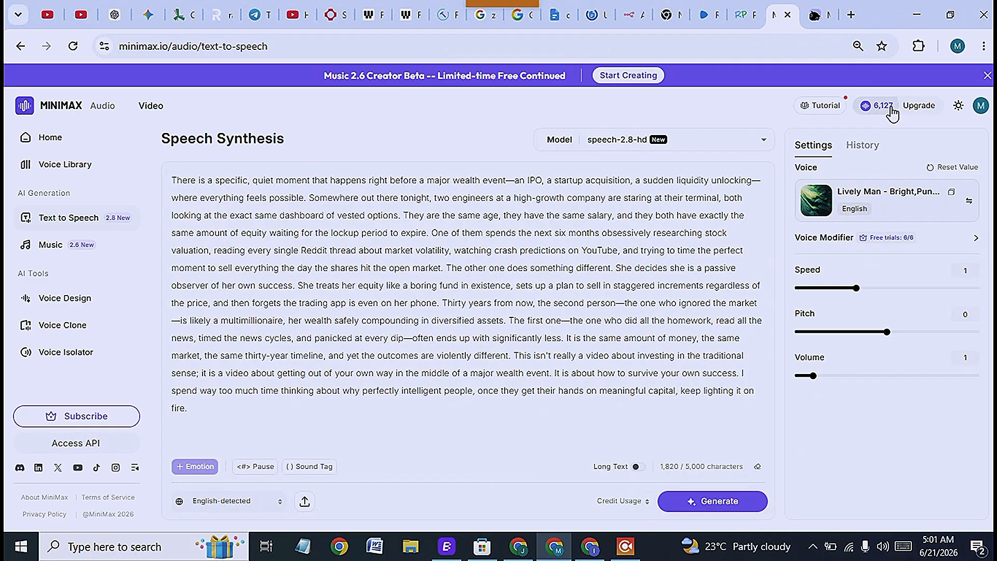
left_click(892, 109)
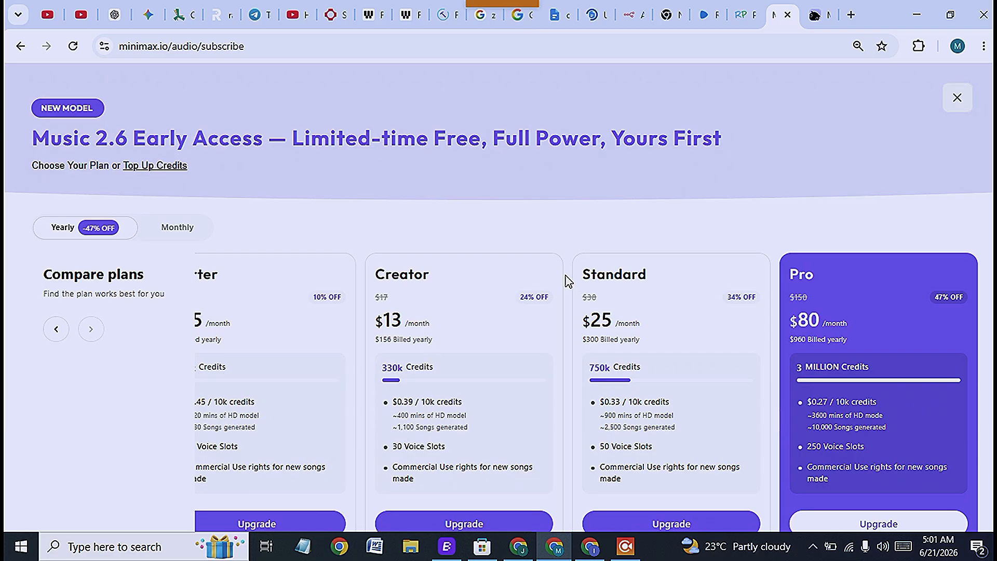
left_click(55, 330)
scroll(148, 272, "down", 2)
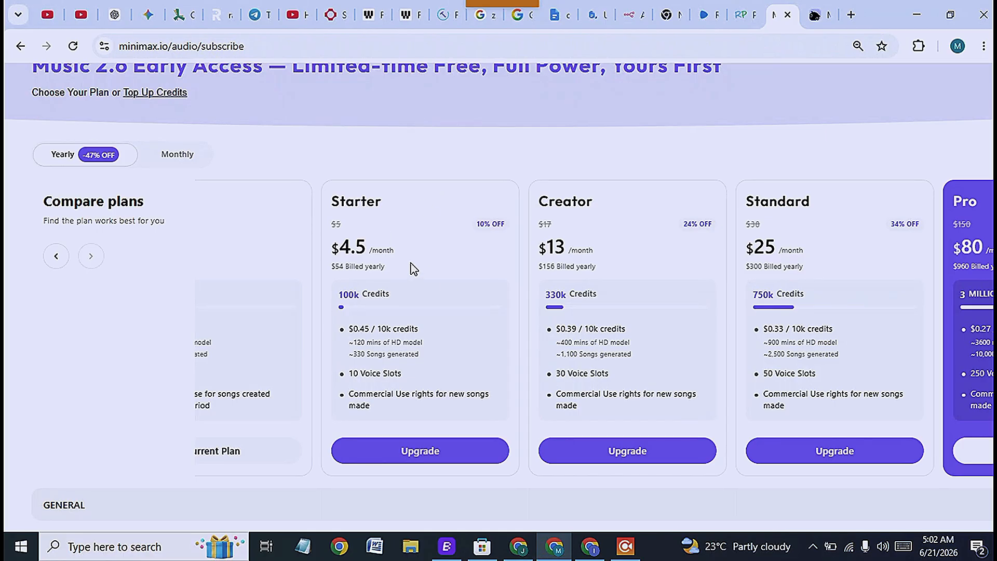
scroll(364, 260, "down", 1)
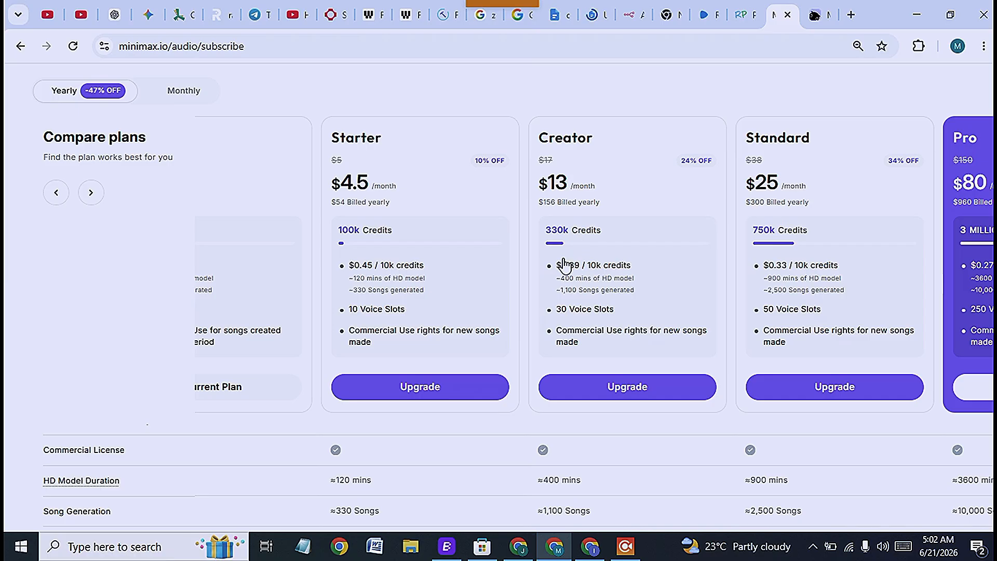
scroll(701, 265, "up", 1)
scroll(702, 265, "up", 2)
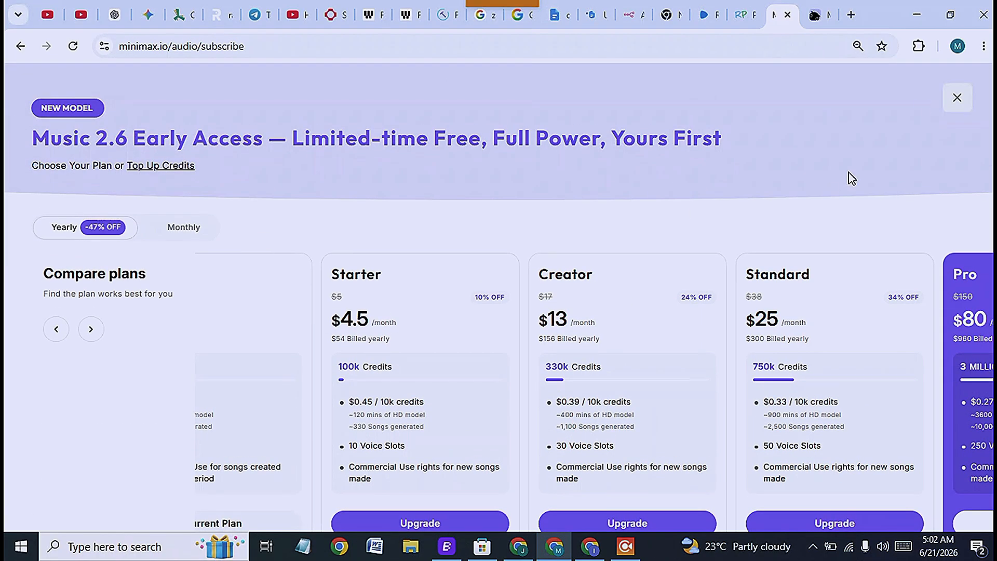
left_click(958, 99)
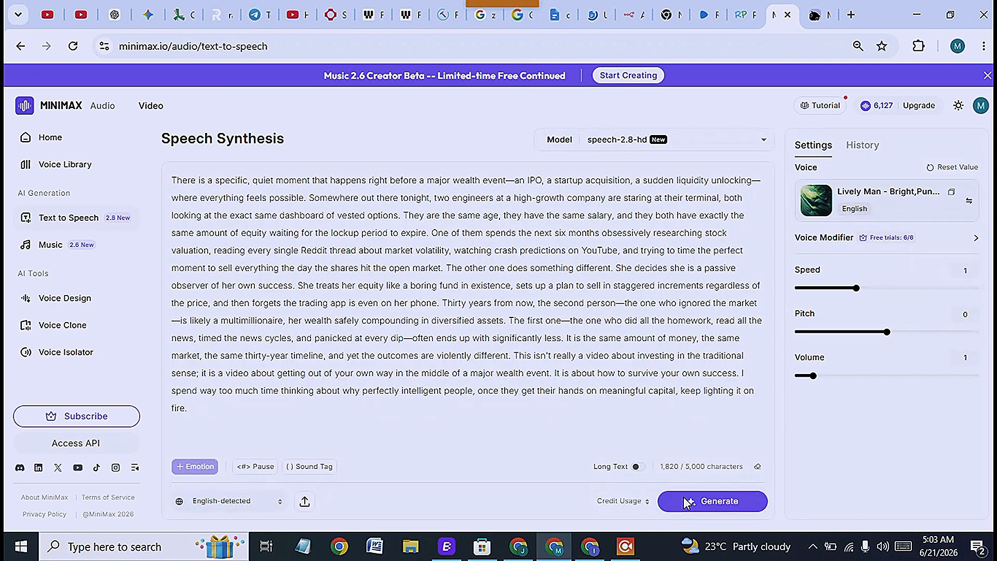
Step: Generate the paragraph's voice-over with the Lively Man voice and speech-2.8-hd model, listen to its opening and pause it
left_click(717, 504)
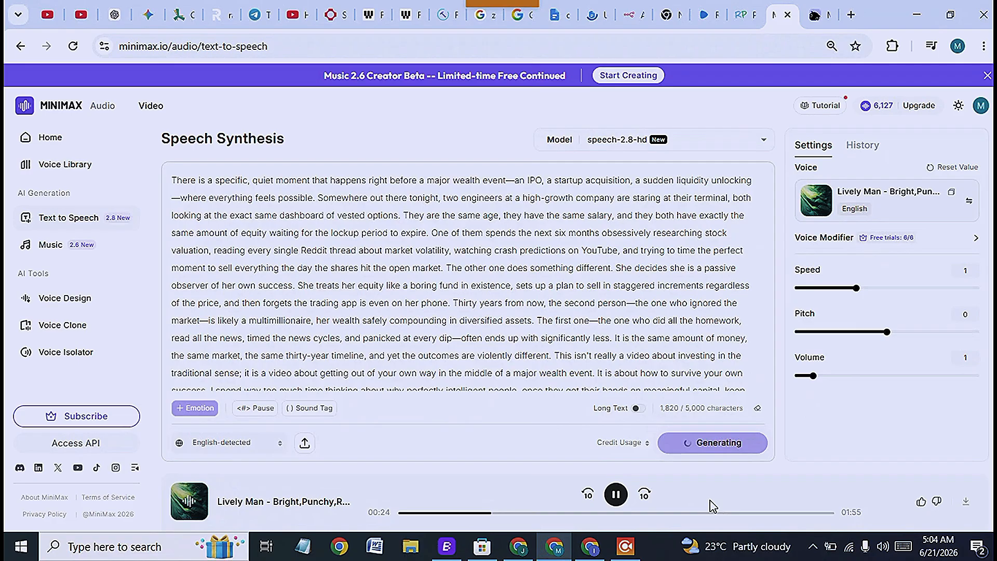
left_click(616, 496)
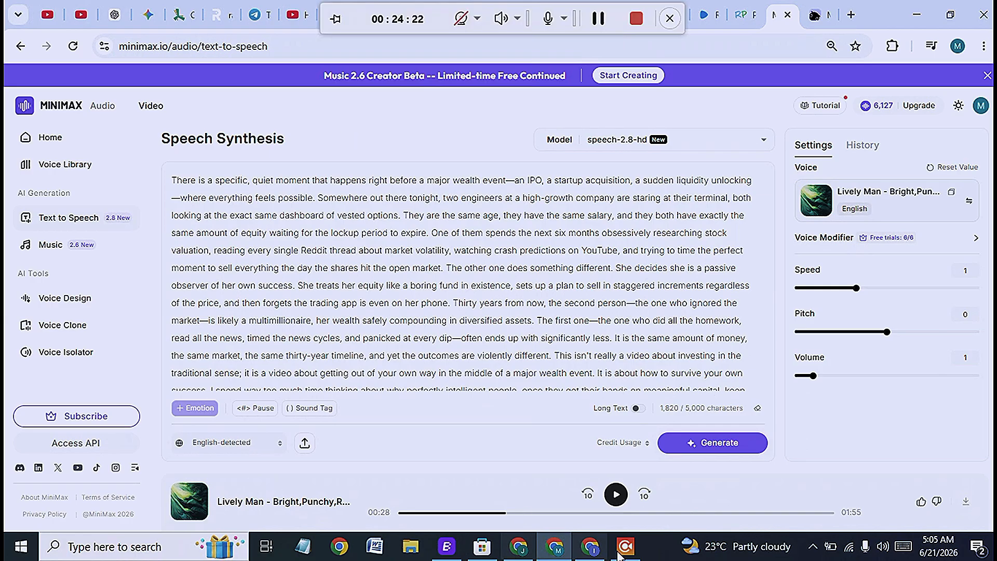
Step: Switch to the Google Docs prompts document and copy the whole Prompt 2 text, from "This is the script of the video" to "Now get to work."
left_click(590, 550)
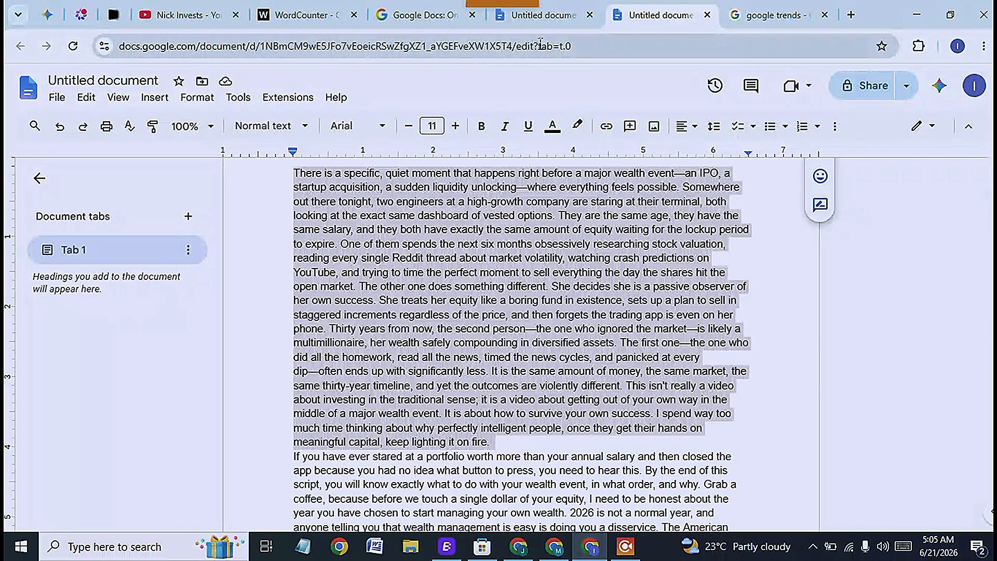
left_click(543, 17)
scroll(490, 334, "down", 3)
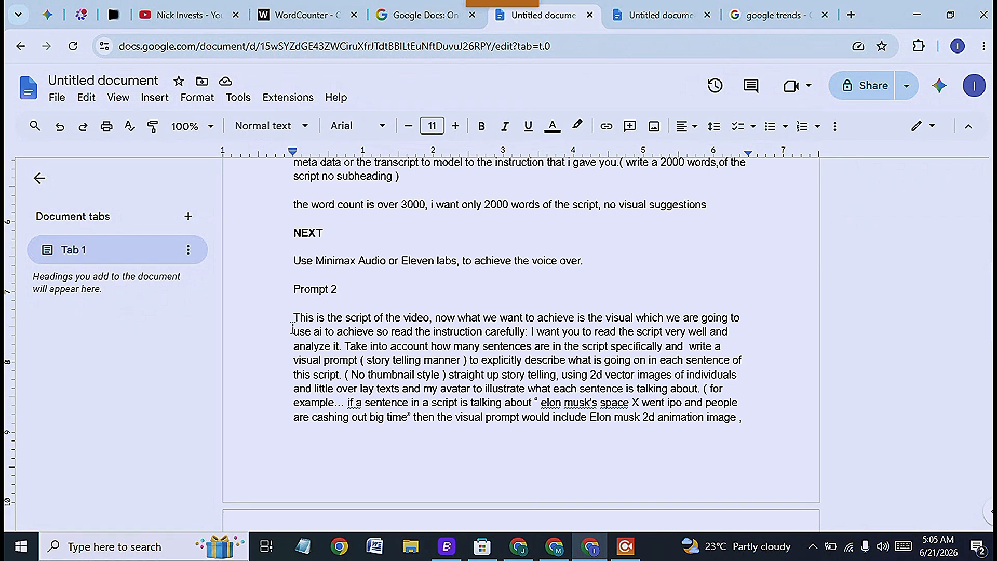
left_click_drag(293, 318, 654, 377)
right_click(572, 335)
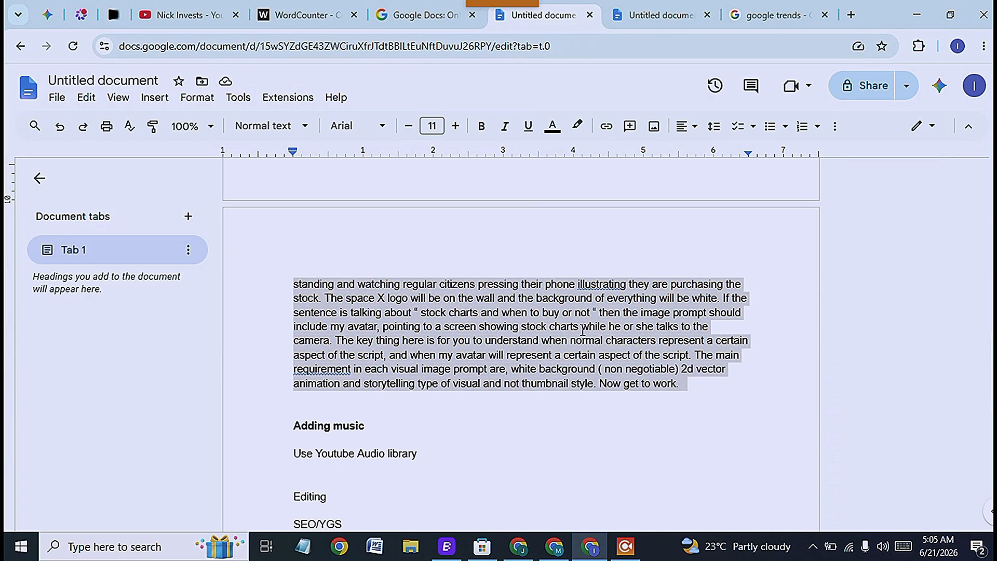
left_click(613, 185)
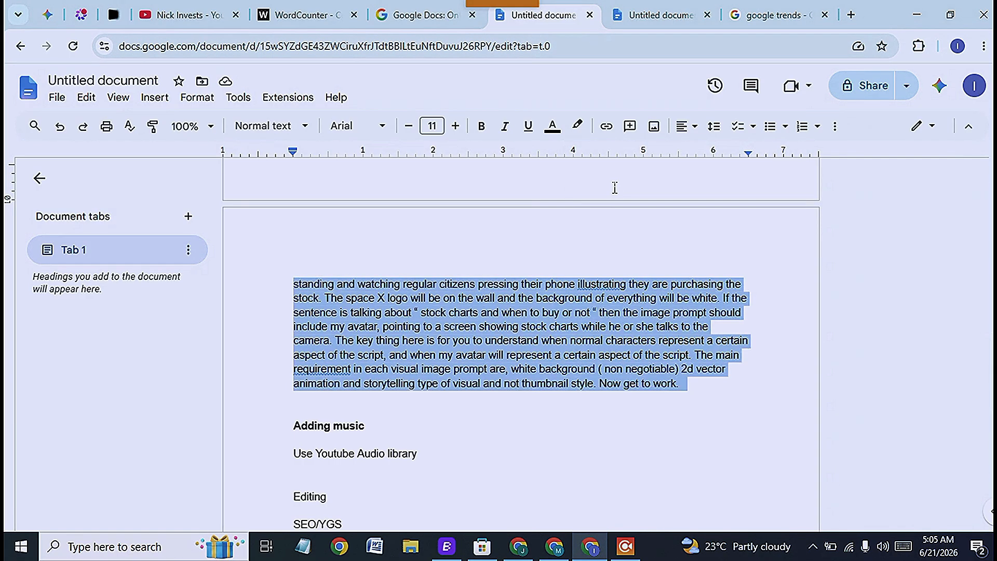
Step: Switch to the Gemini script chat, submit the copied Prompt 2 and look through the visual prompts written for each sentence
left_click(51, 16)
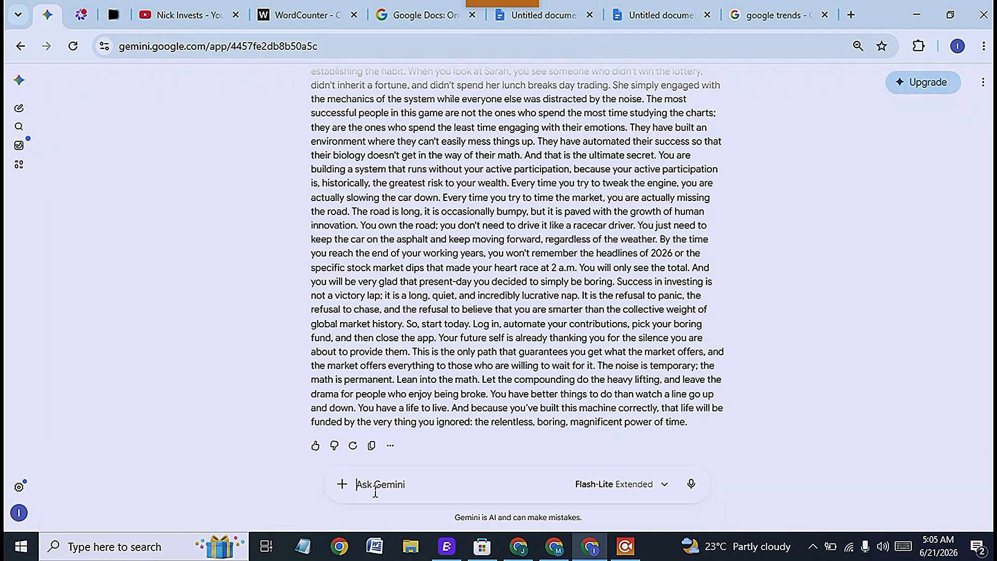
key("ctrl+v")
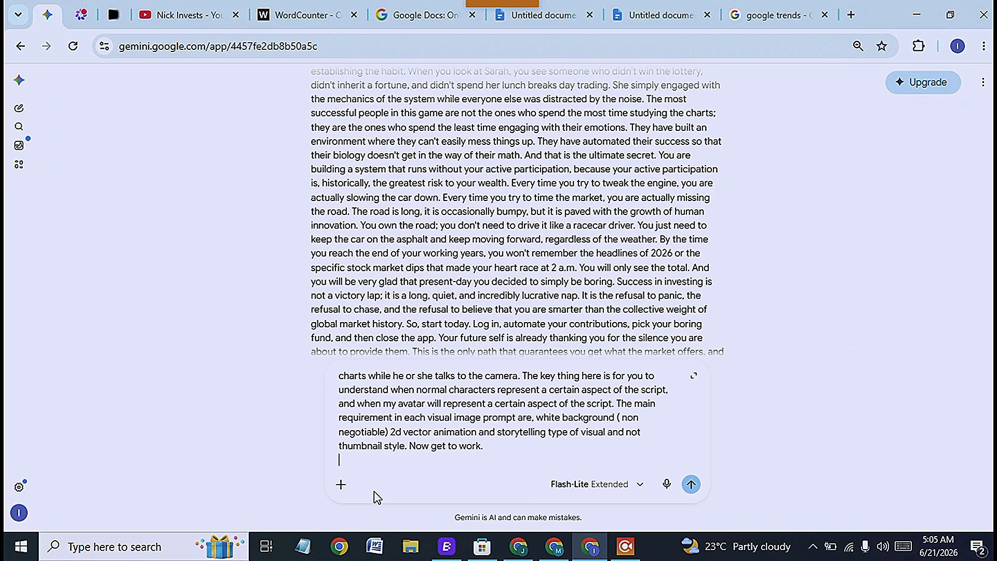
key("Return")
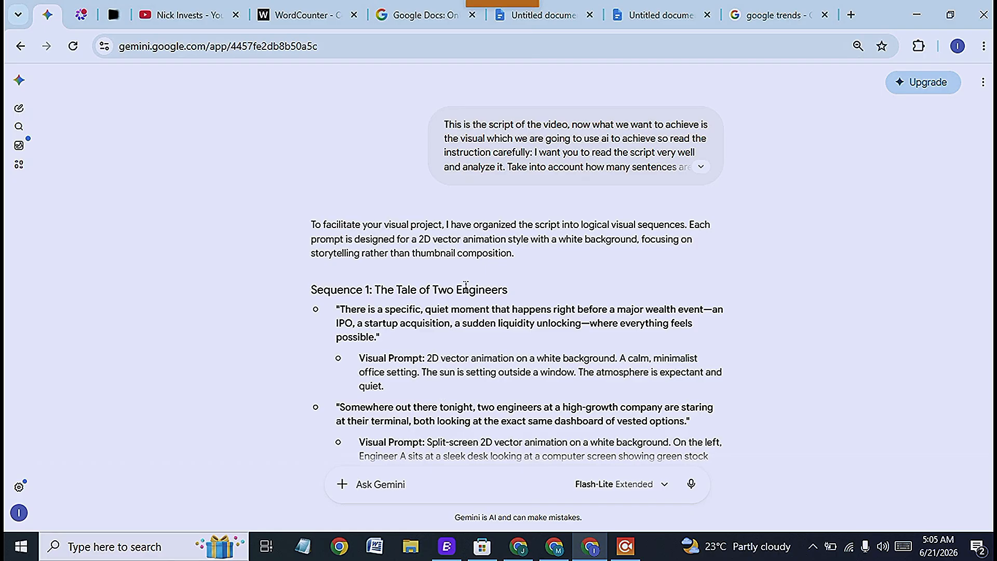
scroll(566, 294, "down", 9)
scroll(568, 311, "down", 14)
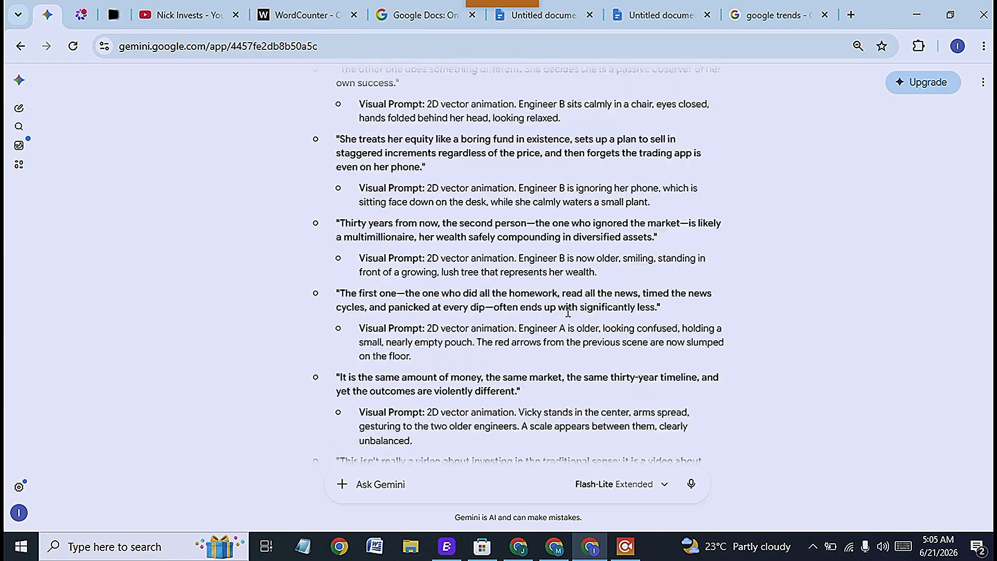
scroll(572, 321, "up", 6)
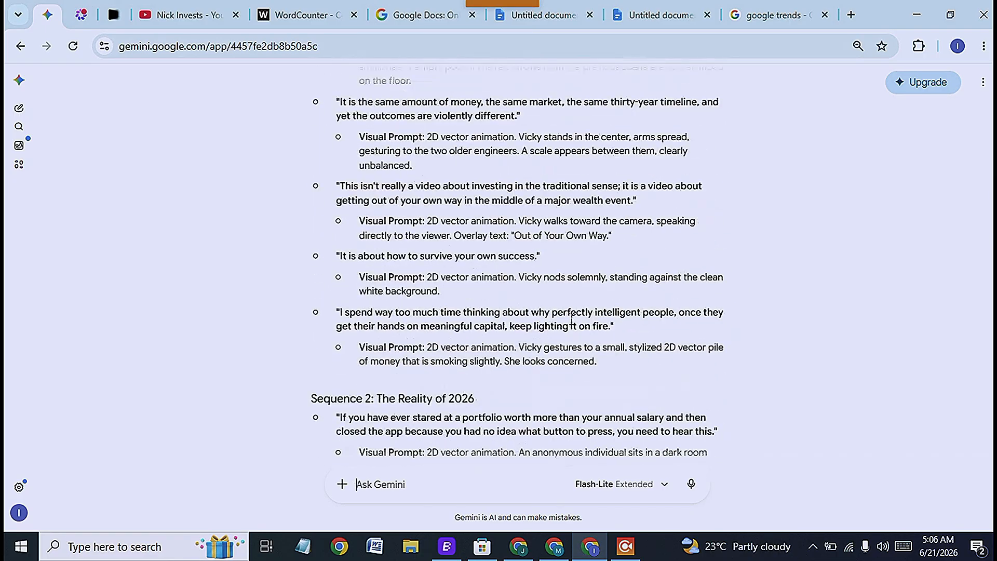
scroll(571, 320, "up", 17)
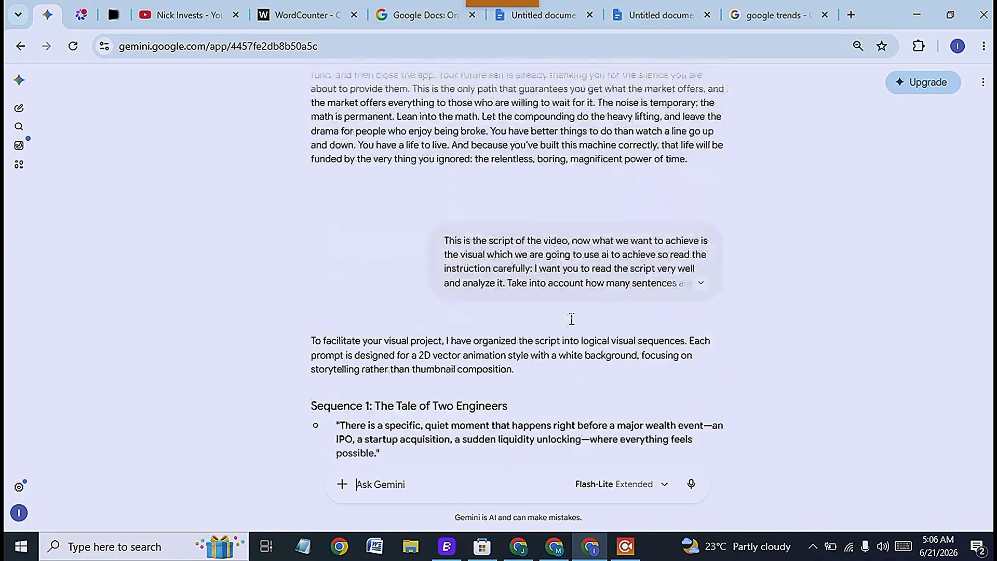
scroll(562, 318, "down", 8)
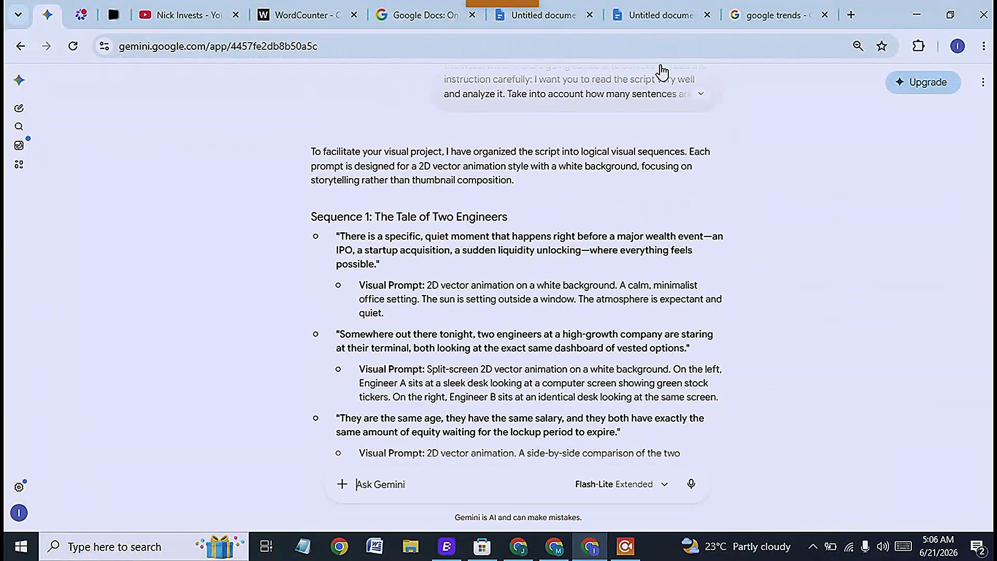
Step: Compare the script document's first sentence, ending "where everything feels possible", with its visual prompt in Gemini, and view the avatar images in Google Flow
left_click(557, 26)
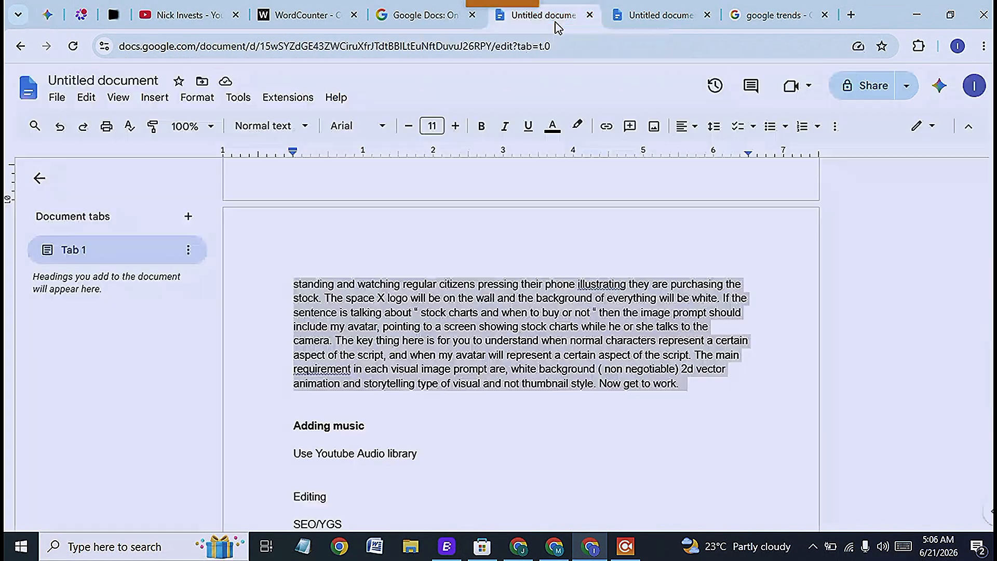
left_click(644, 17)
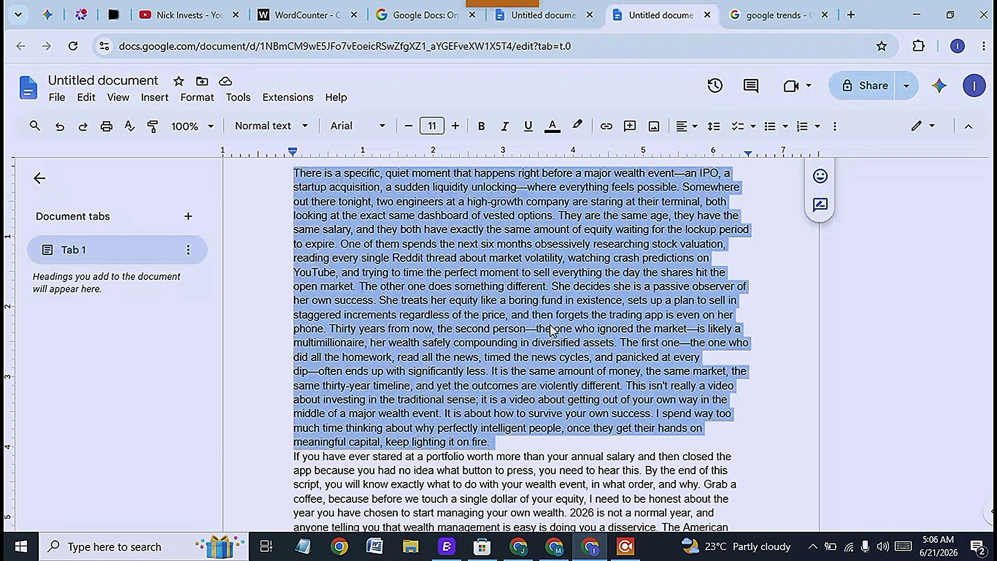
left_click(552, 355)
scroll(551, 355, "up", 2)
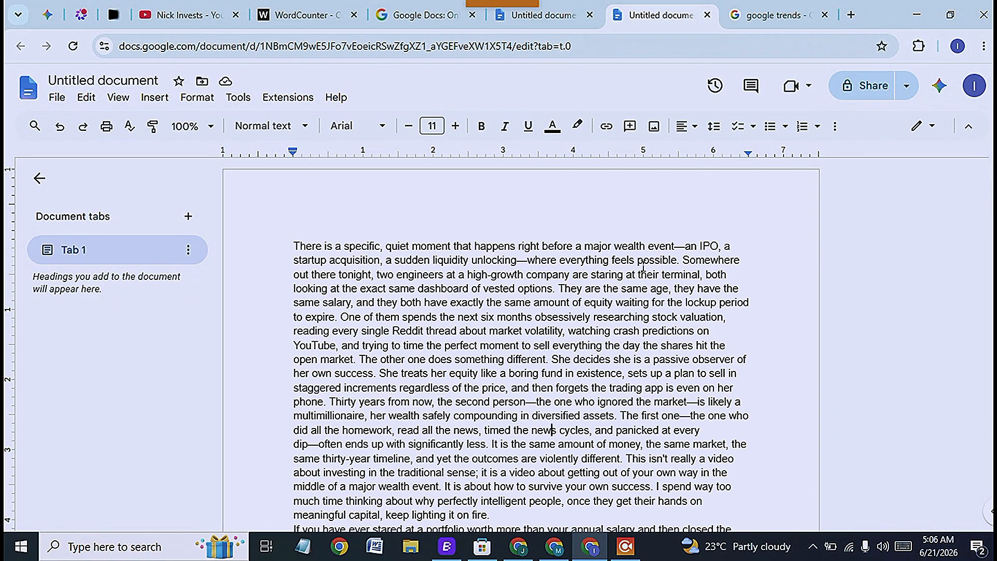
left_click_drag(678, 260, 290, 250)
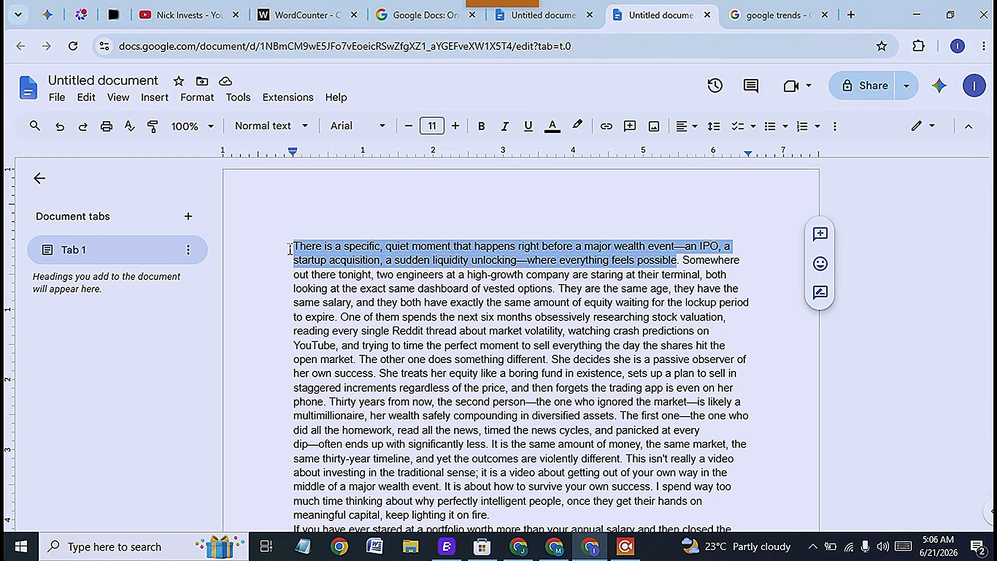
left_click(47, 15)
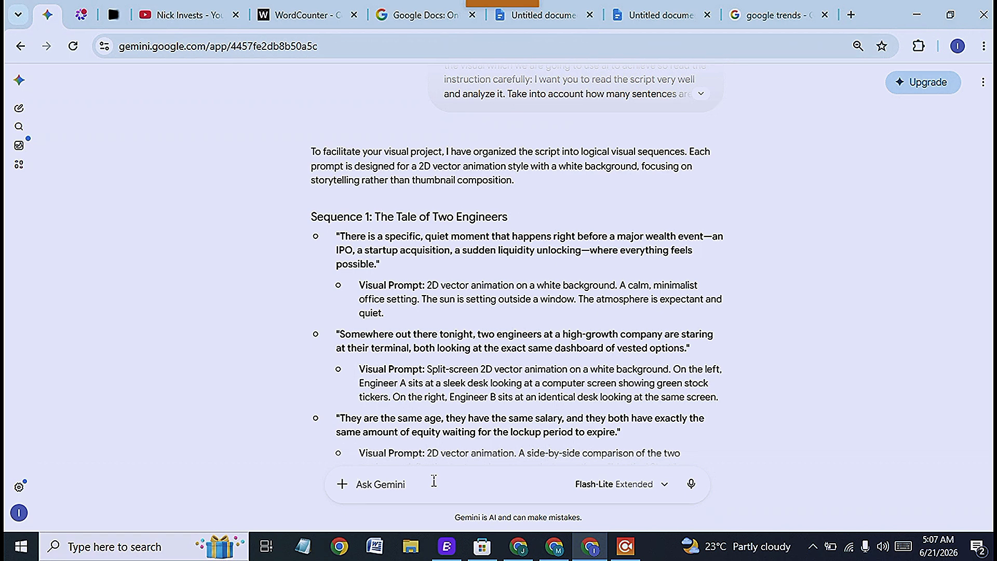
left_click(623, 21)
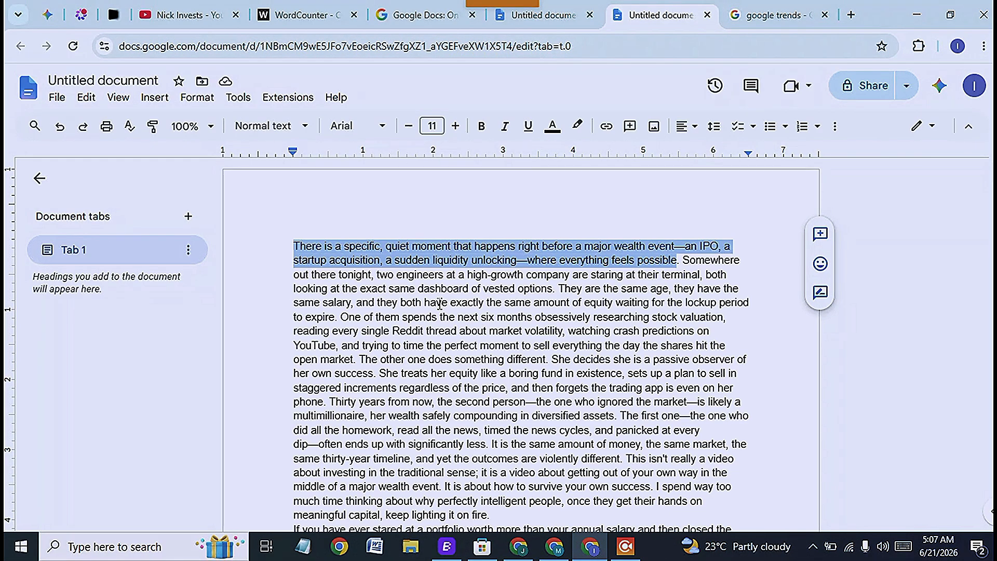
left_click(113, 15)
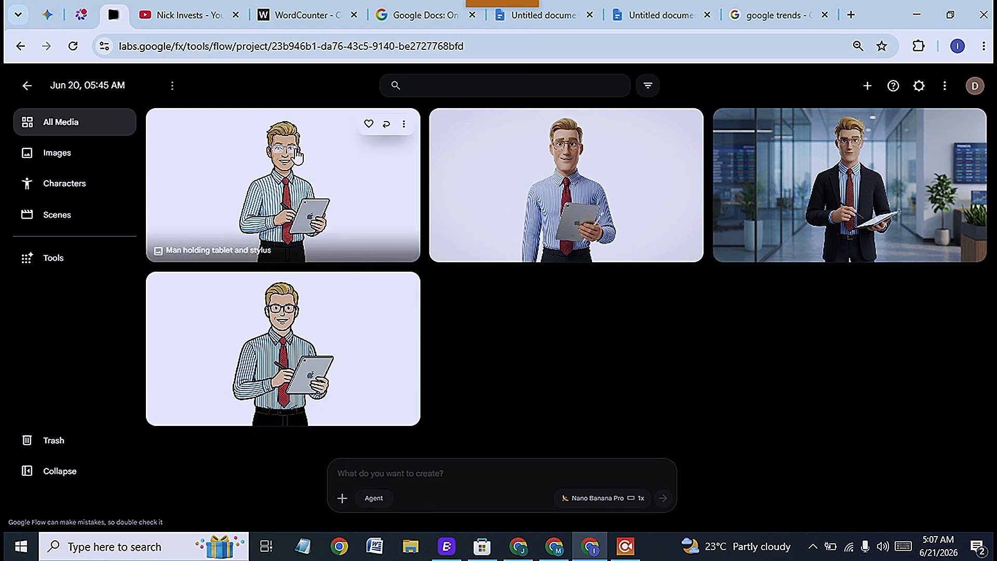
Step: Switch to the Gemini chat and copy the first sentence's visual prompt, from "2D vector animation on a white background" to "expectant and quiet."
left_click(47, 15)
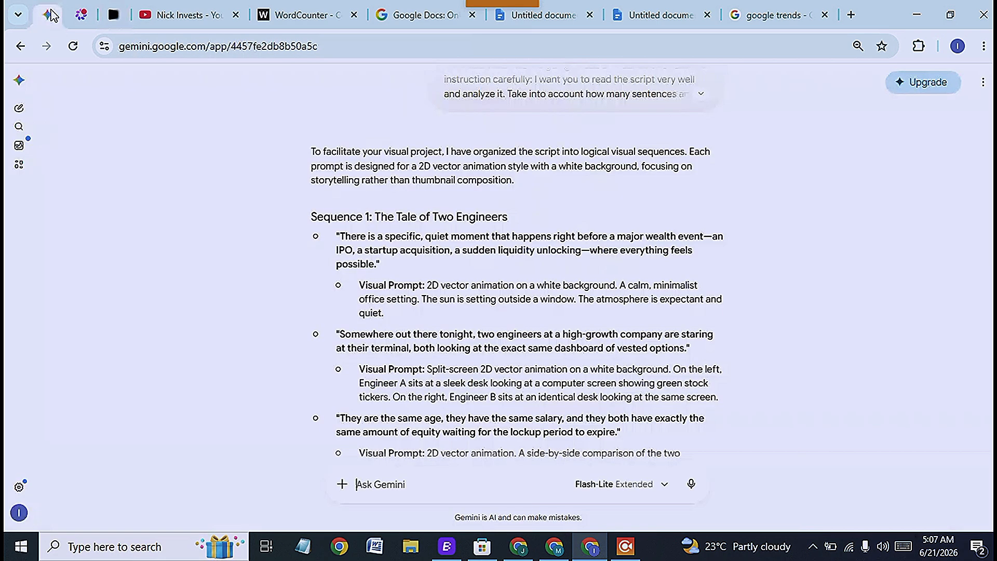
left_click_drag(427, 285, 418, 321)
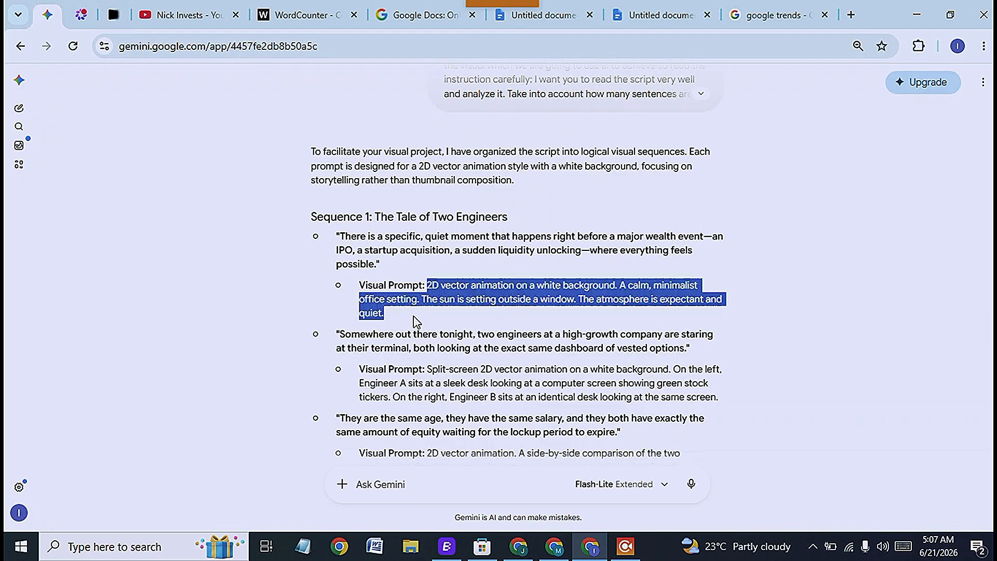
right_click(452, 294)
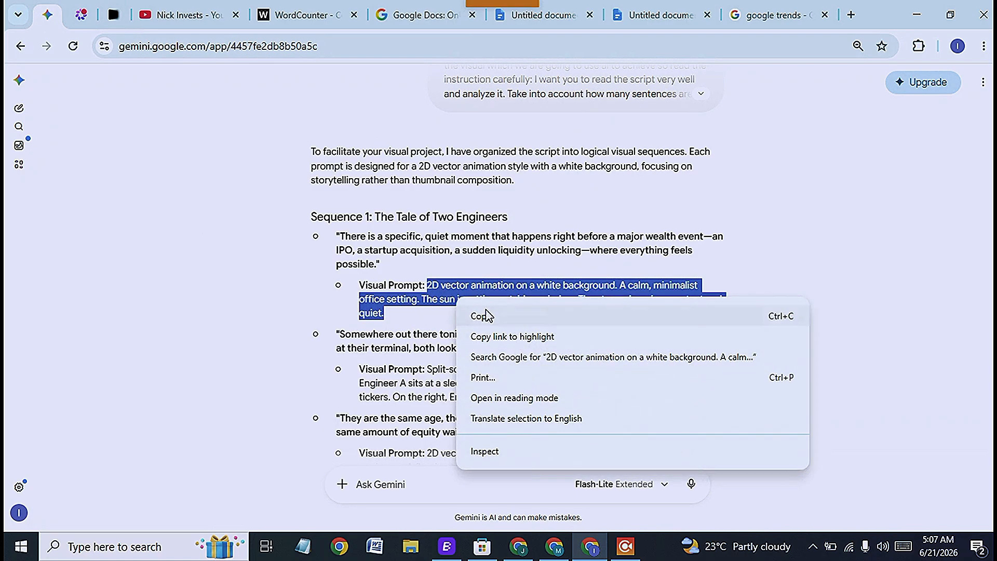
left_click(488, 317)
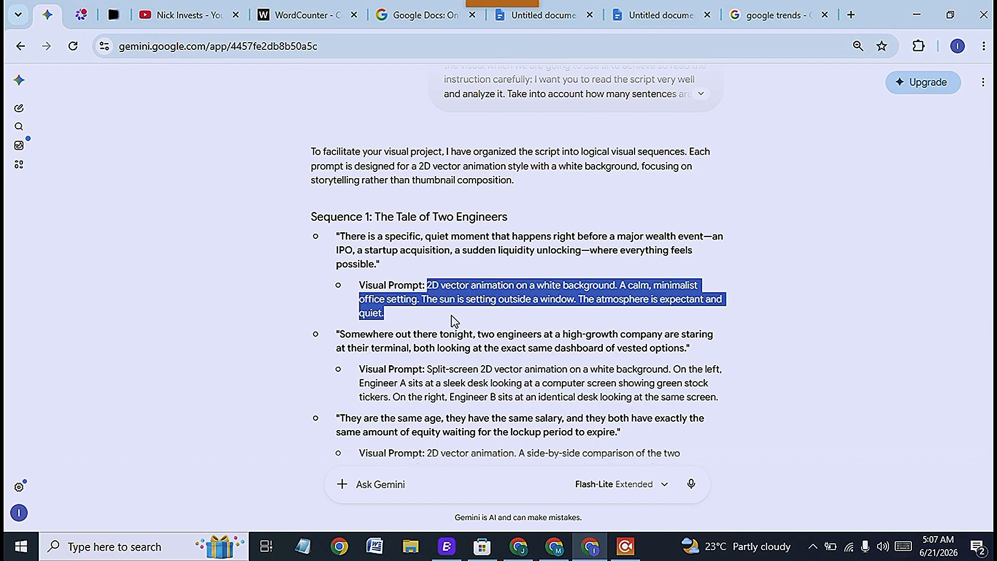
scroll(514, 213, "up", 3)
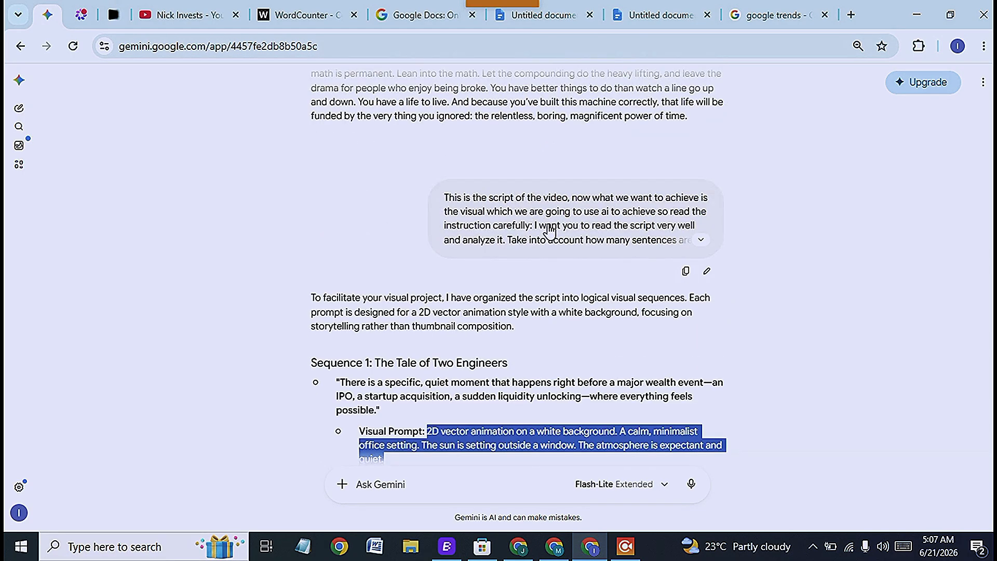
scroll(483, 228, "down", 1)
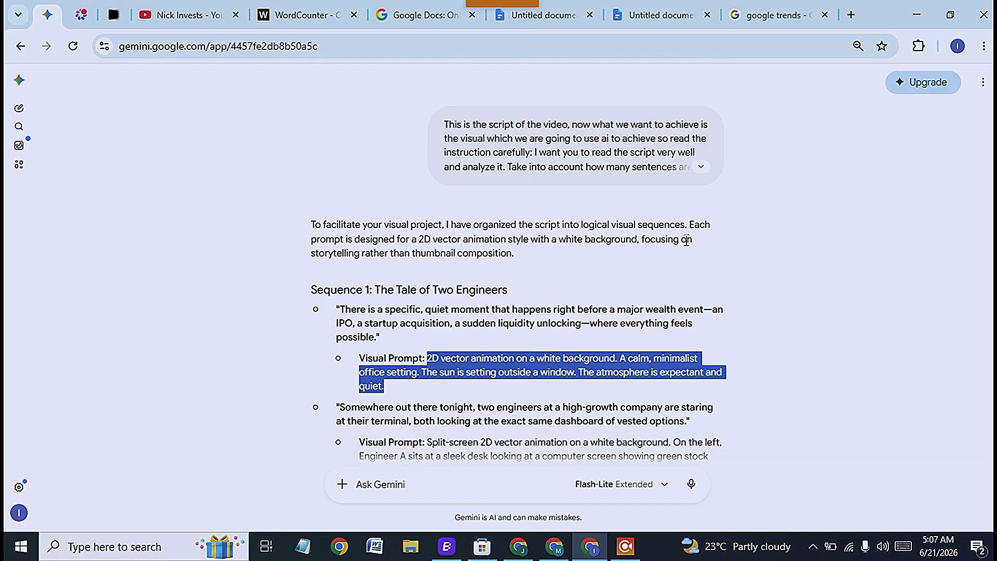
scroll(465, 335, "down", 1)
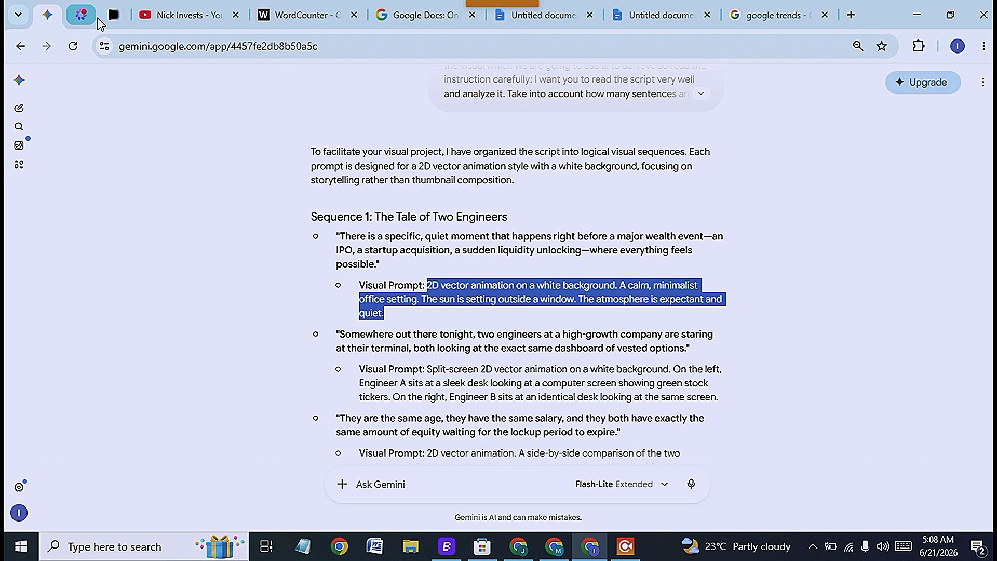
Step: Switch to Google Flow and try to generate an image from the copied minimalist office prompt with Nano Banana Pro
left_click(119, 19)
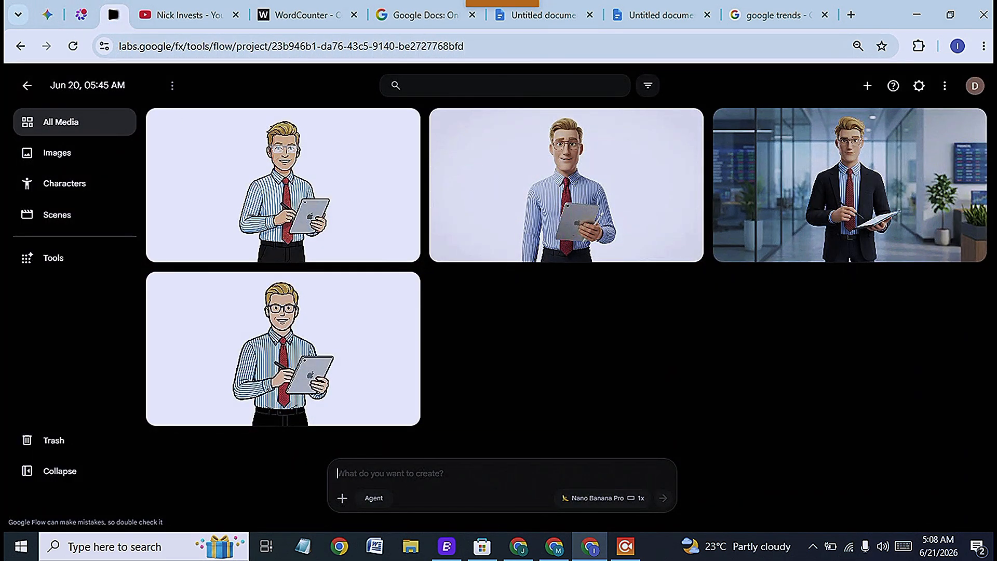
key("ctrl+v")
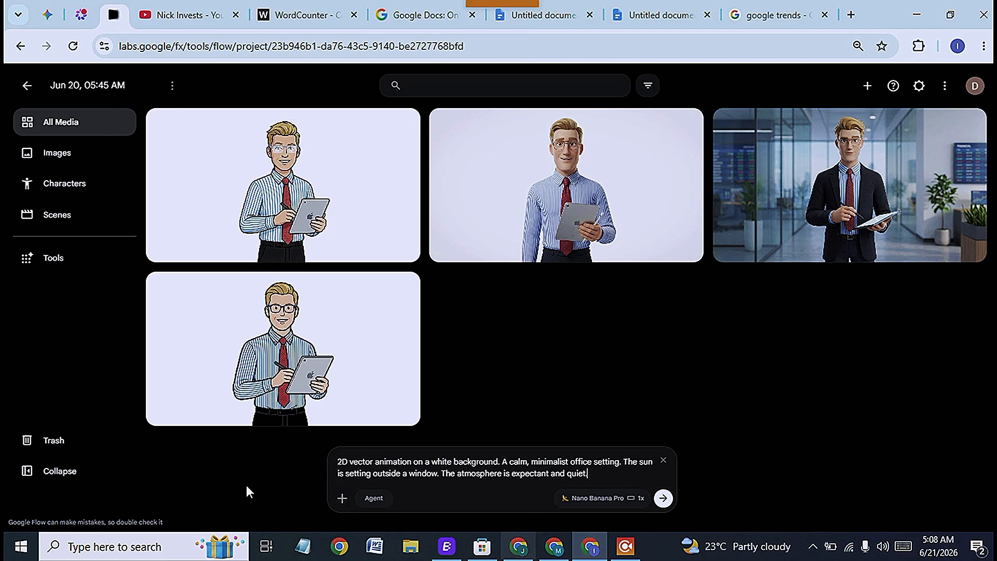
left_click(663, 500)
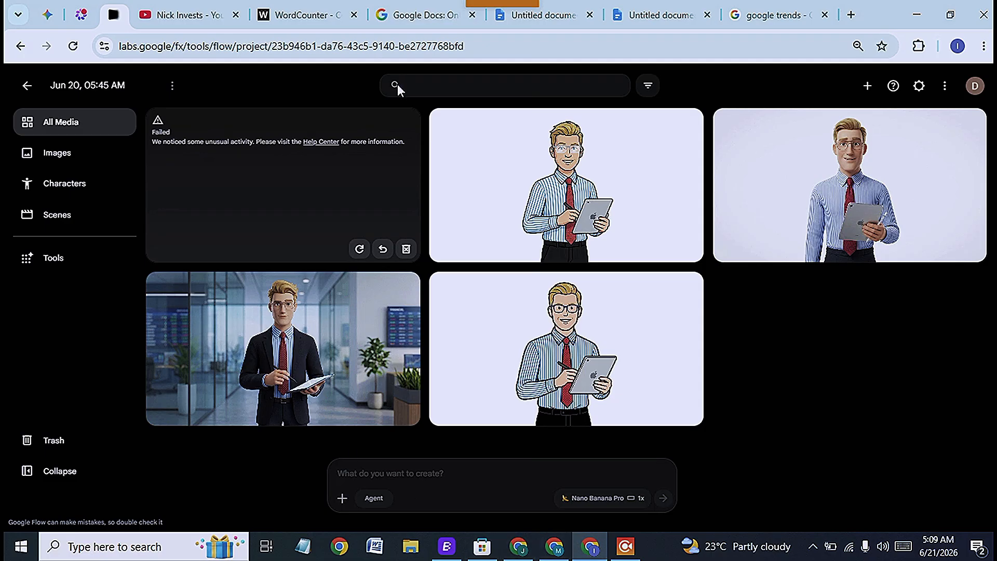
Step: Retry the failed office image generation and delete both failed results from the project
left_click(359, 249)
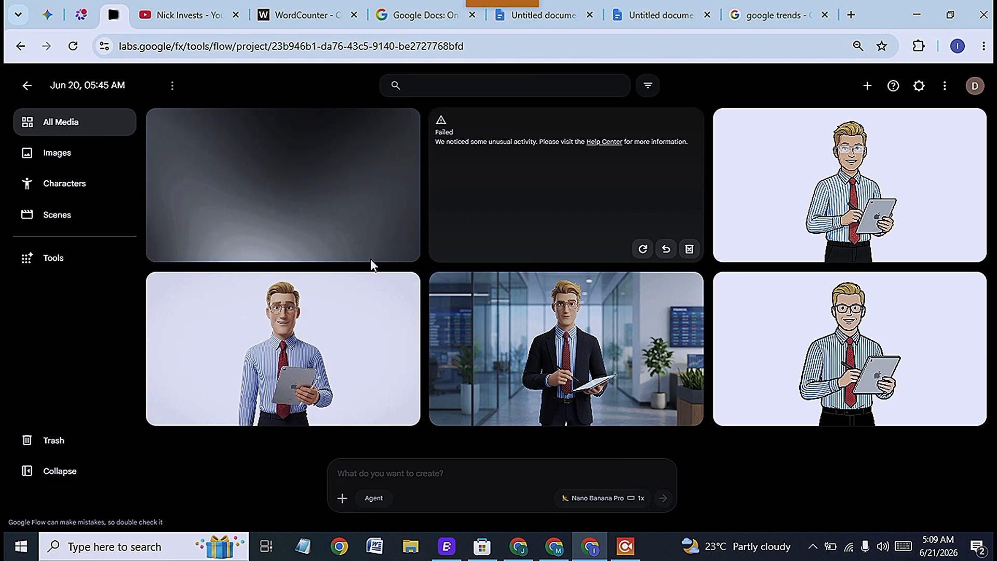
left_click(690, 250)
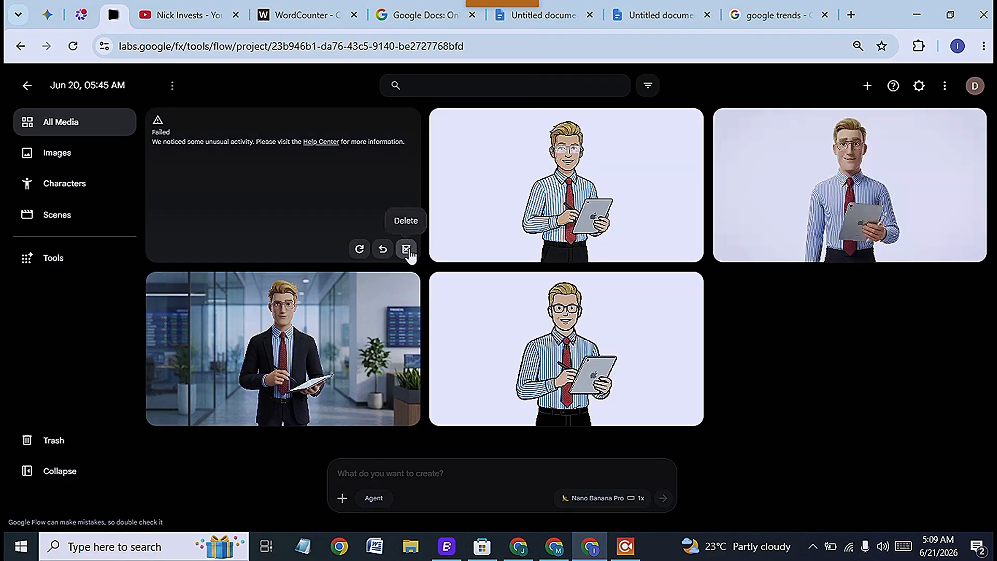
left_click(407, 250)
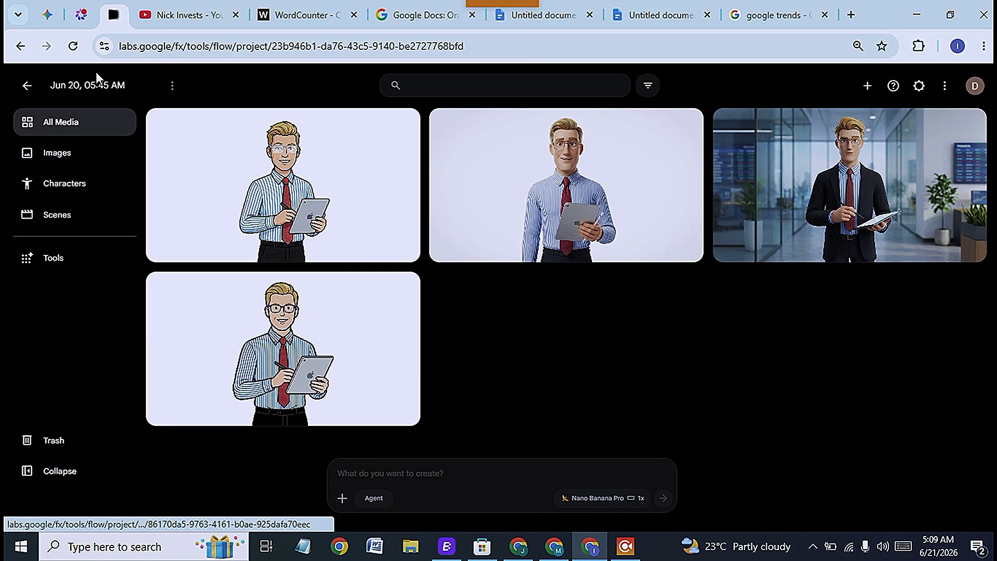
Step: Switch to the Gemini chat and submit the copied office prompt followed by "rewrite so google flow don't flag the prompt."
left_click(50, 15)
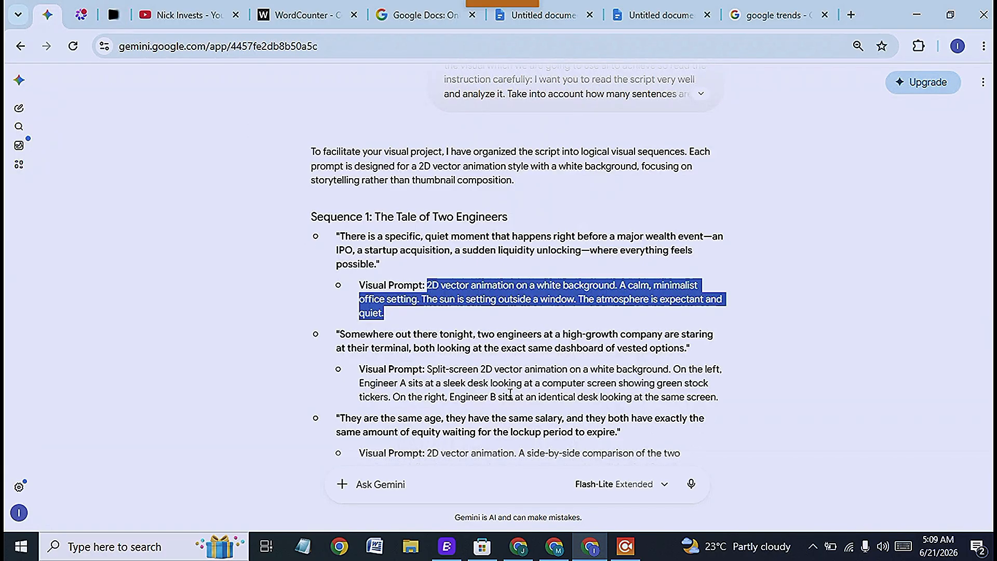
left_click(400, 490)
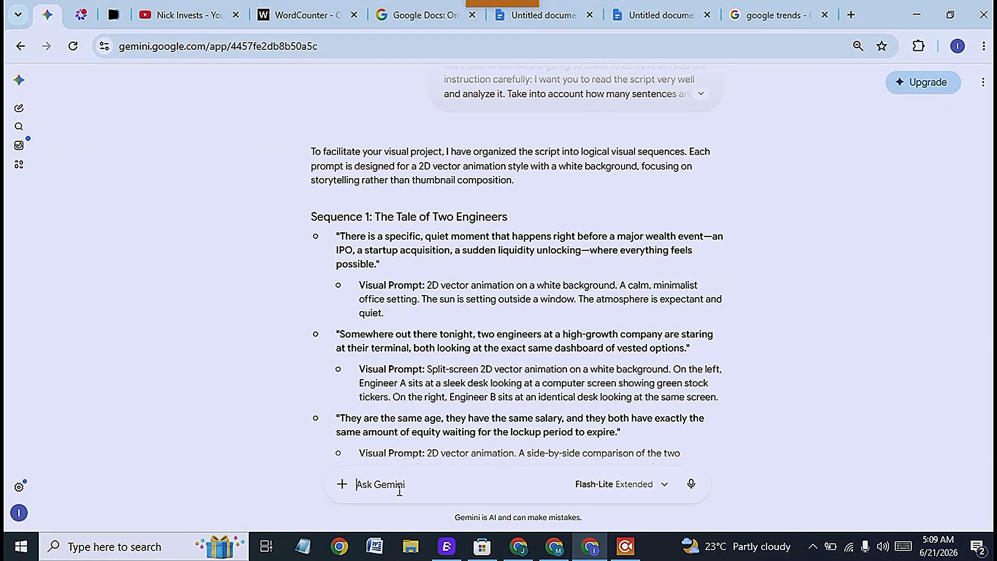
key("ctrl+v")
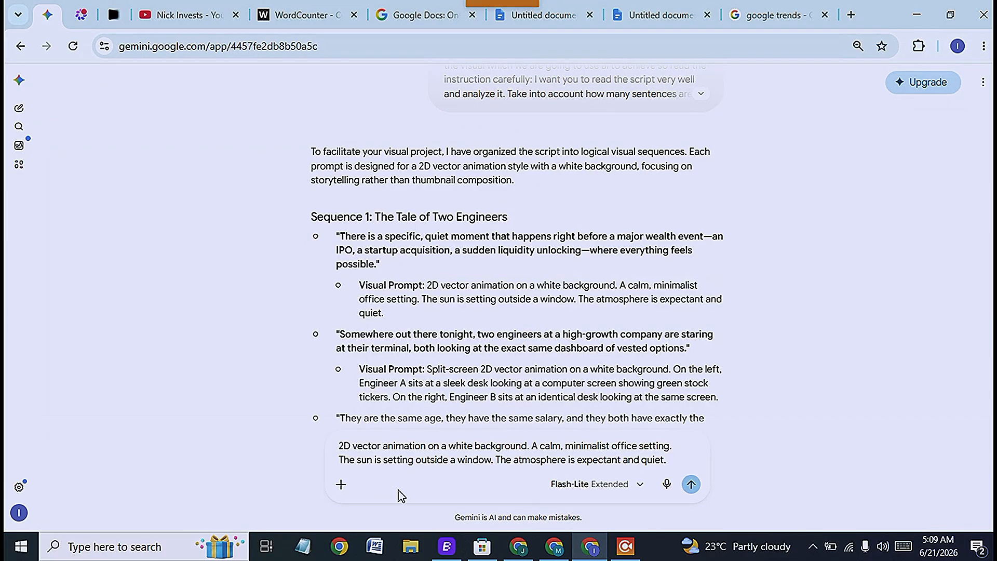
type("rewri")
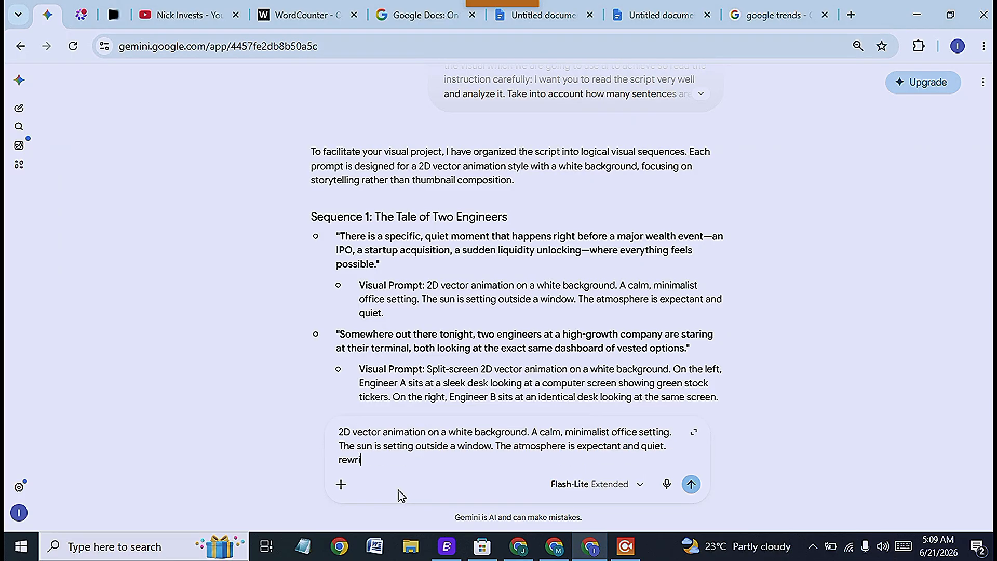
type("te so google flow don't ")
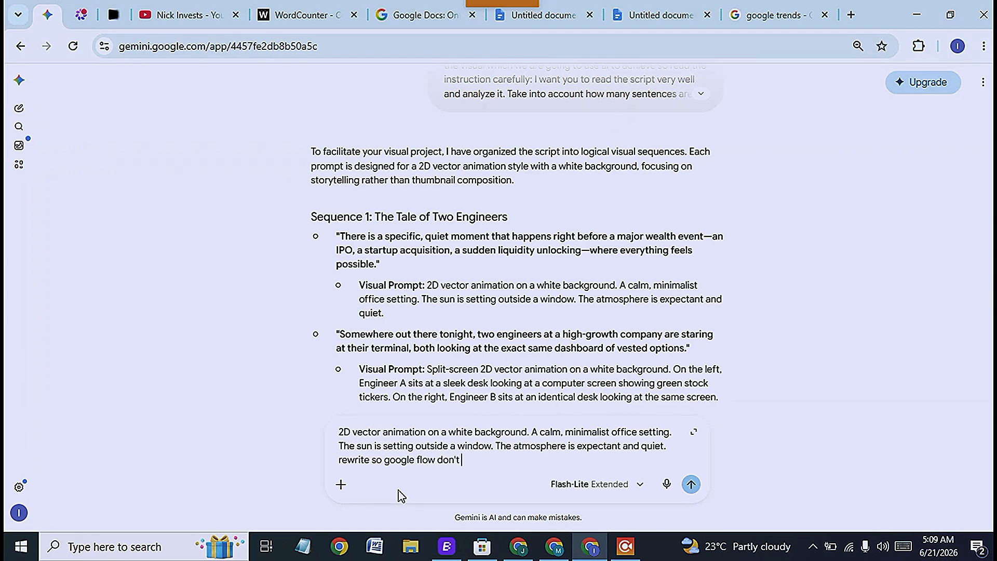
type("flag the prompt.")
left_click(692, 485)
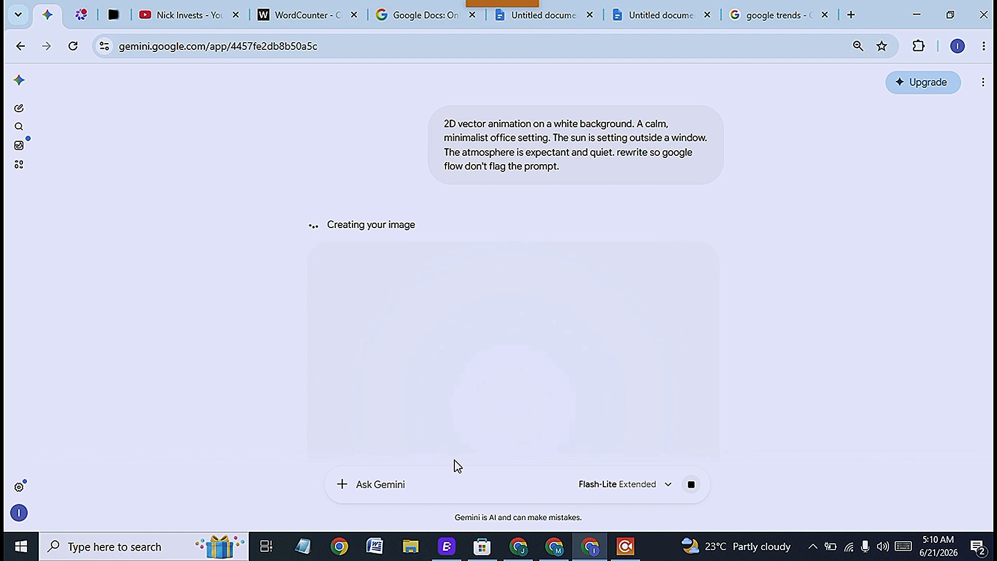
Step: Reload the Gemini chat and send the follow-up message "please write the prompt"
left_click(70, 47)
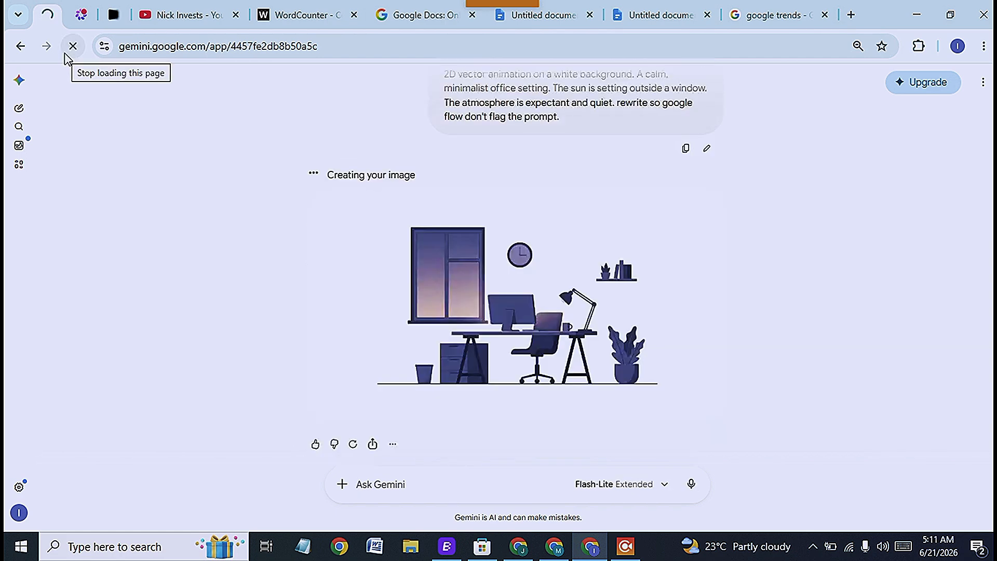
left_click(65, 52)
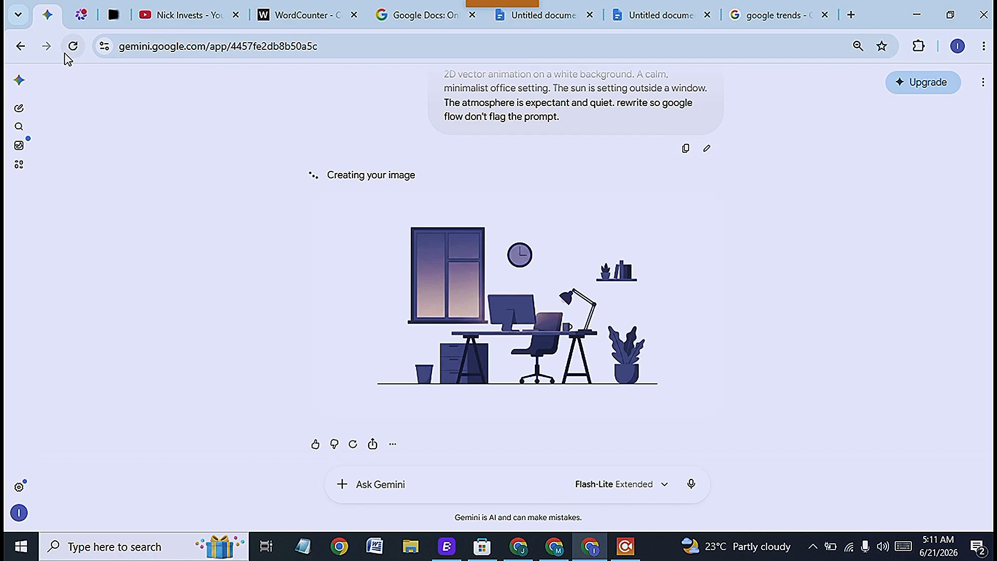
mouse_move(542, 283)
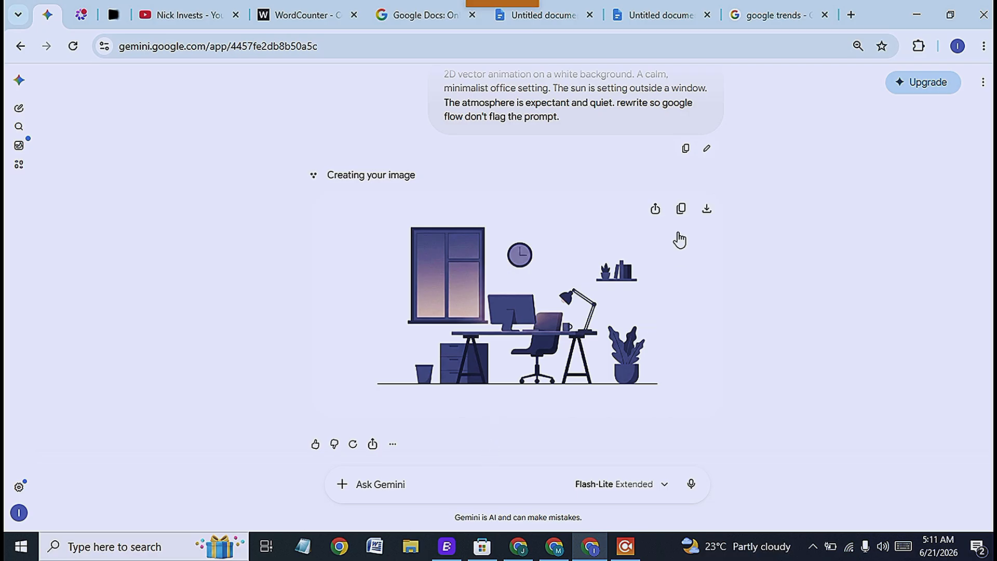
left_click(437, 486)
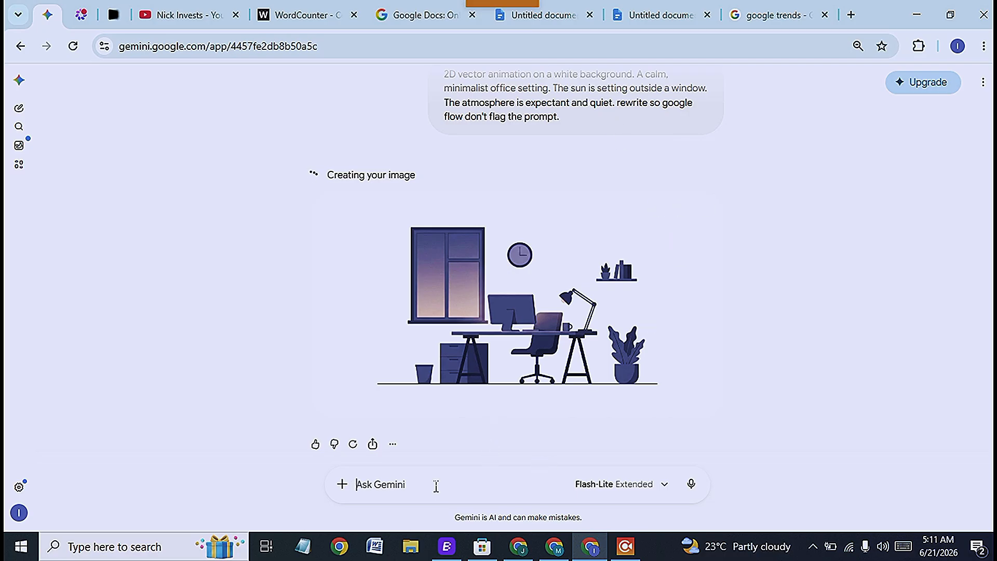
type("please w")
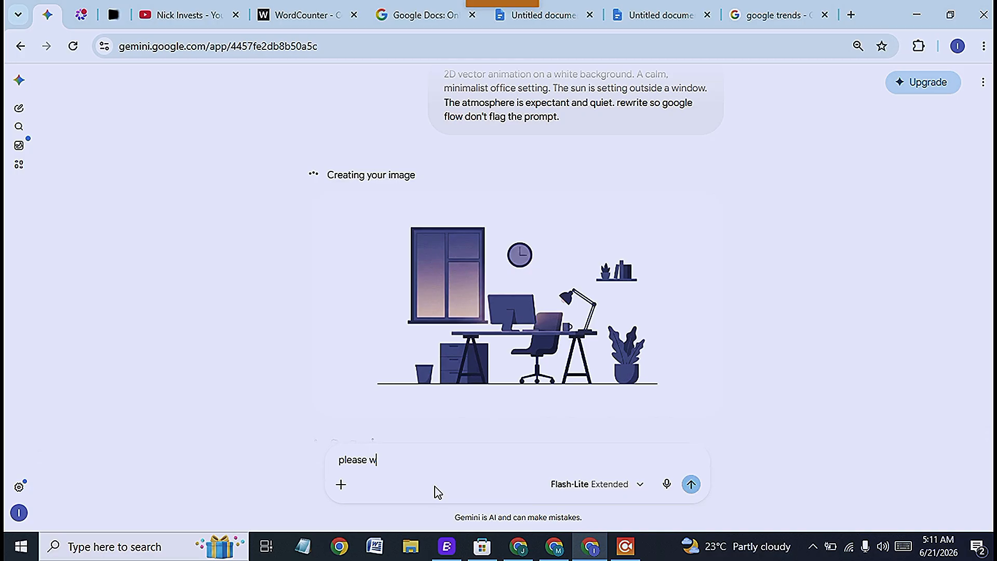
type("rite the prompt")
key("Return")
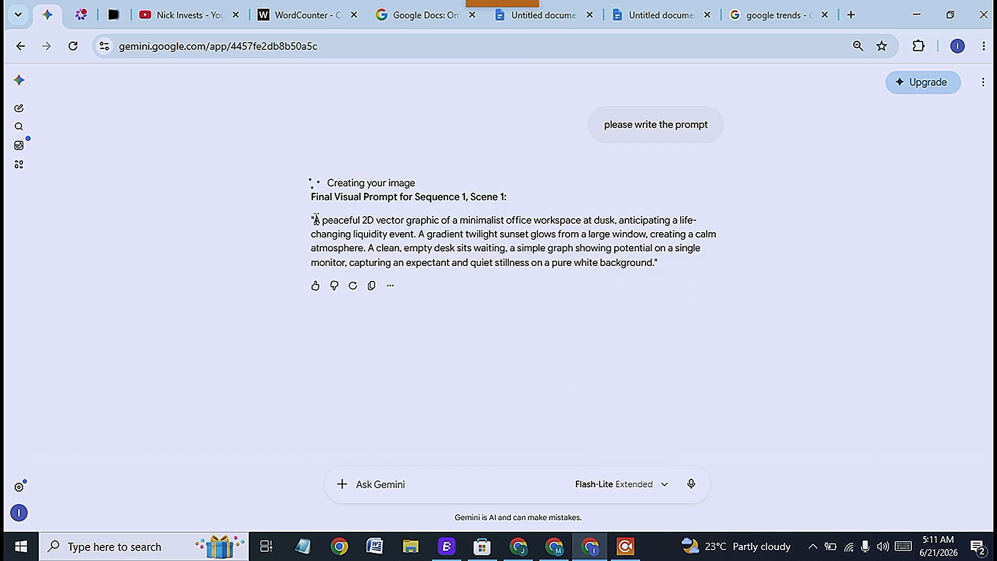
Step: Copy the rewritten prompt starting "A peaceful 2D vector graphic of a minimalist office workspace at dusk" and try generating it in Google Flow
left_click_drag(314, 220, 660, 268)
key("ctrl+c")
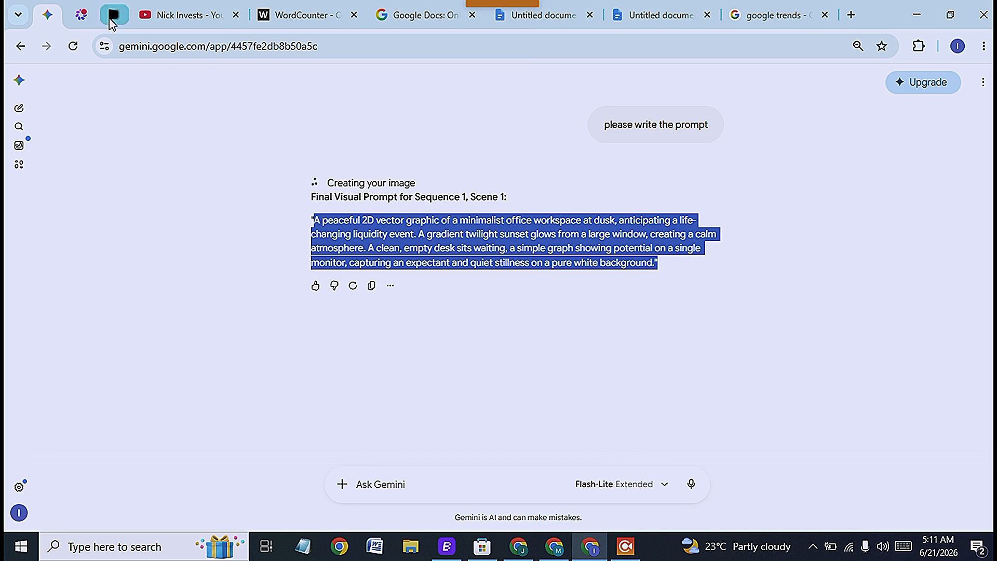
left_click(81, 18)
left_click(113, 18)
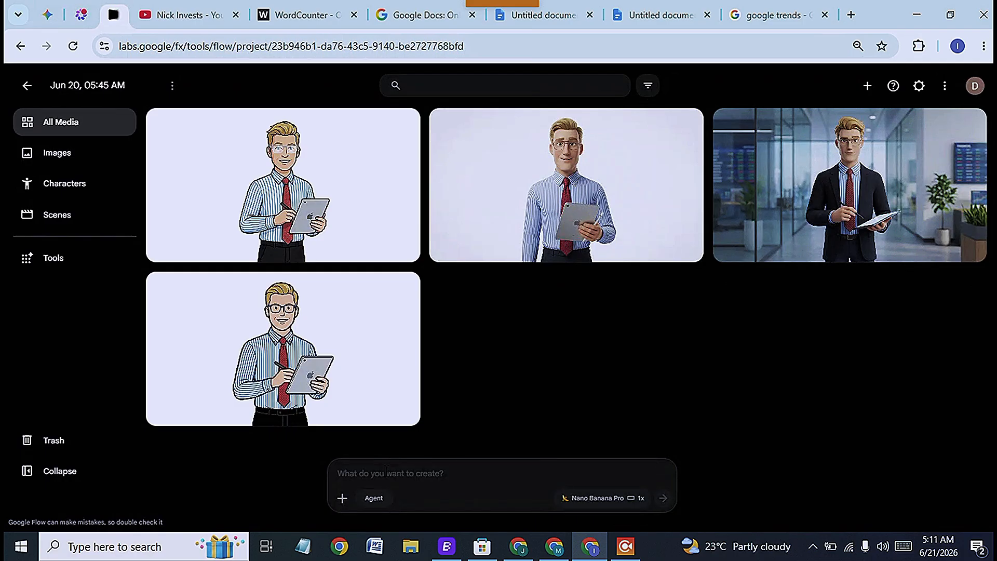
key("ctrl+v")
key("Return")
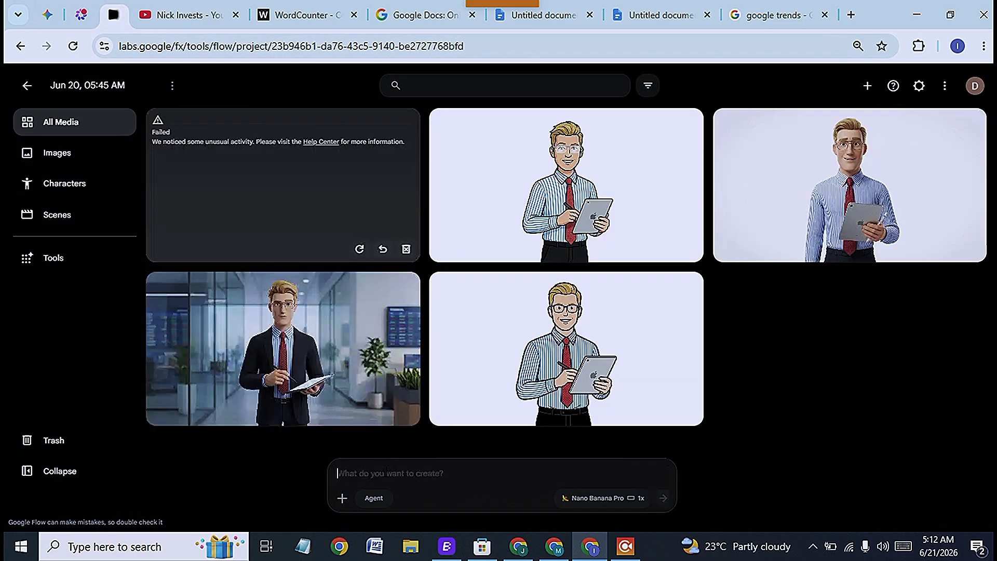
Step: Reload the Google Flow project and try submitting the rewritten office prompt again
key("F5")
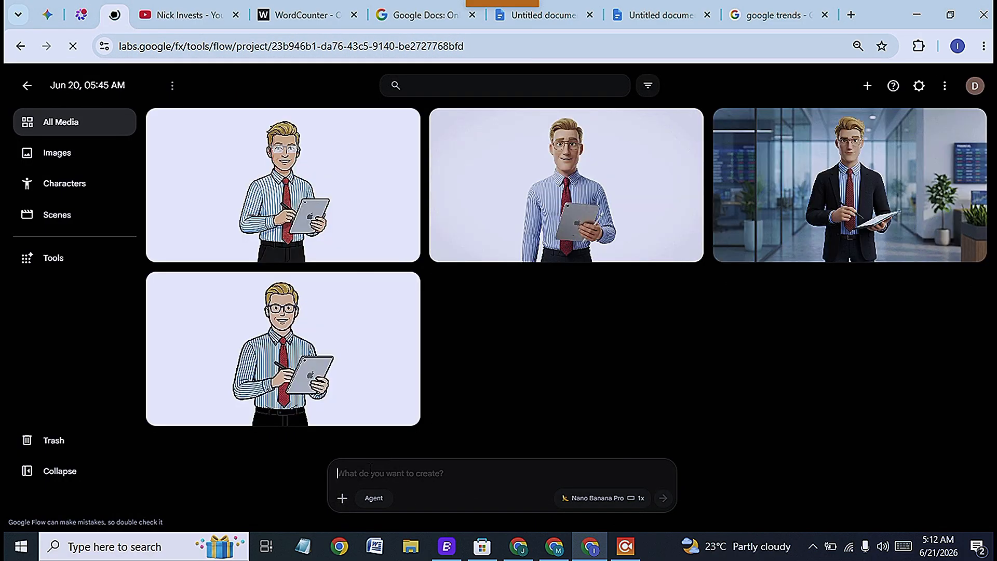
key("ctrl+v")
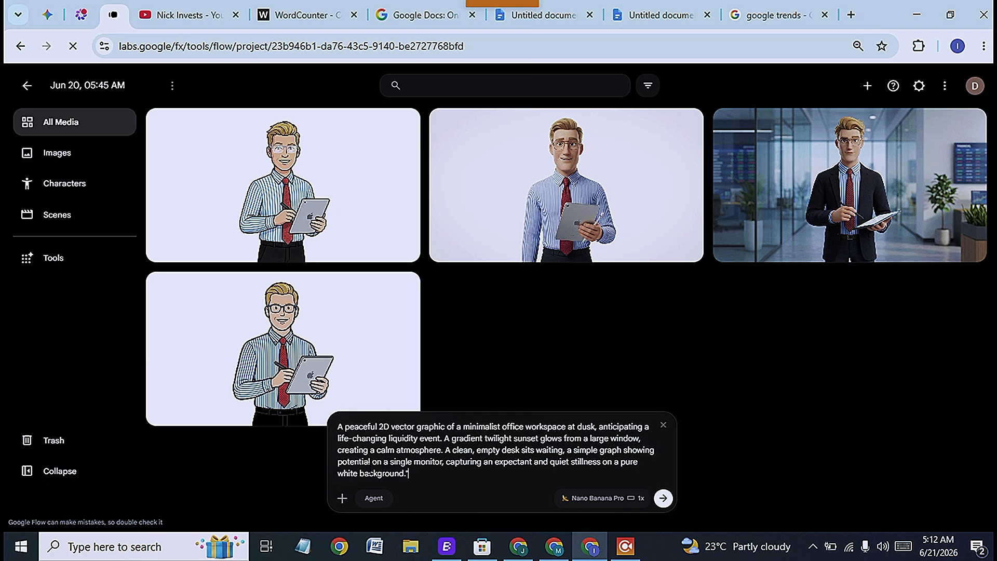
key("Return")
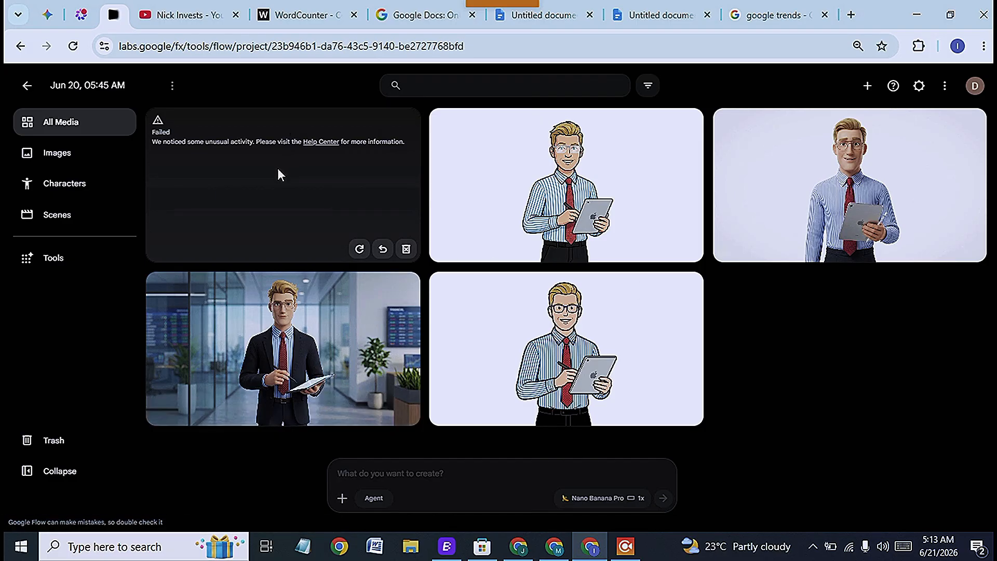
Step: Switch to the Gemini chat and submit the rewritten "A peaceful 2D vector graphic" office prompt there
left_click(47, 15)
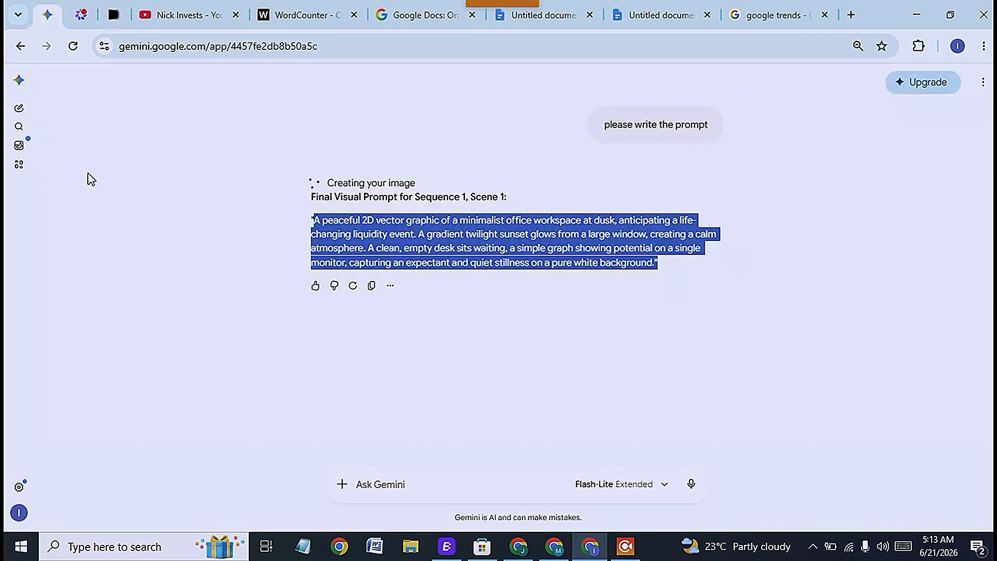
left_click(399, 484)
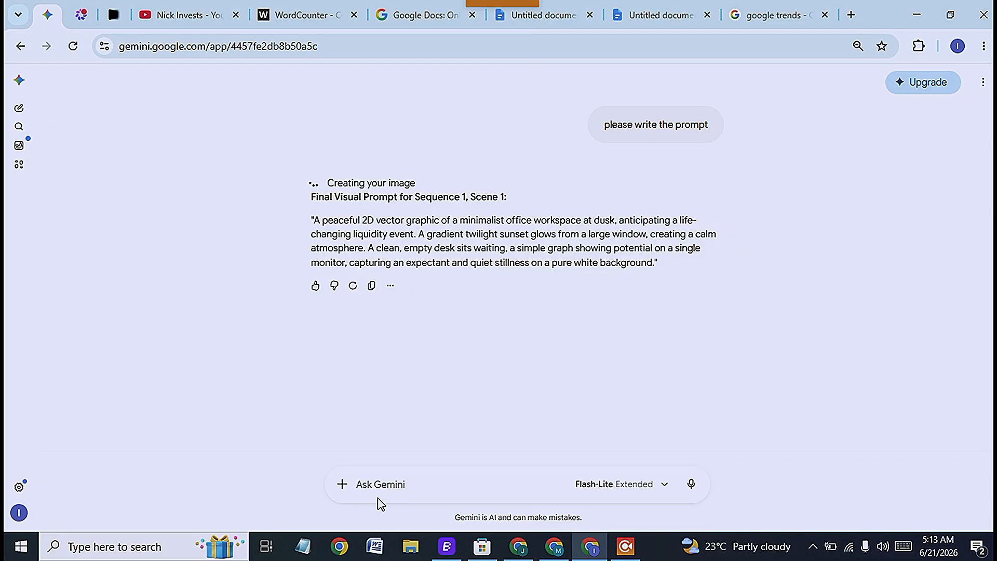
key("ctrl+v")
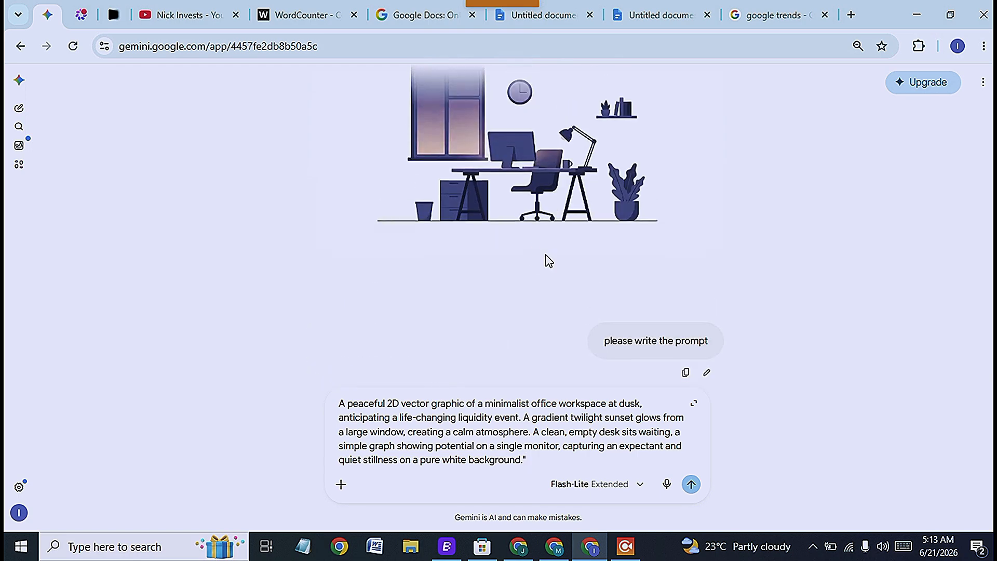
key("Return")
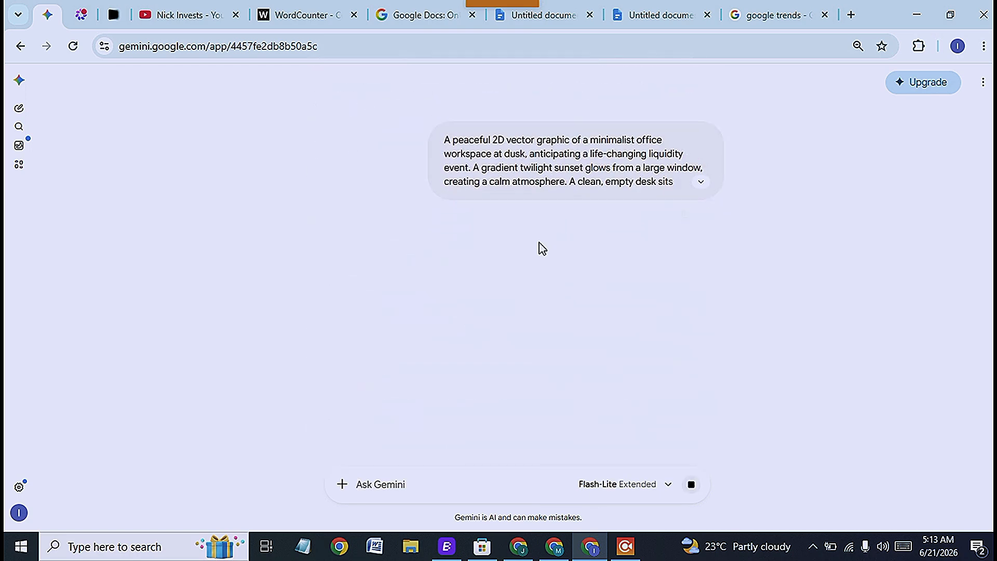
Step: Switch to Meta AI and turn on Create mode for a new chat message
scroll(538, 248, "up", 5)
scroll(529, 227, "up", 1)
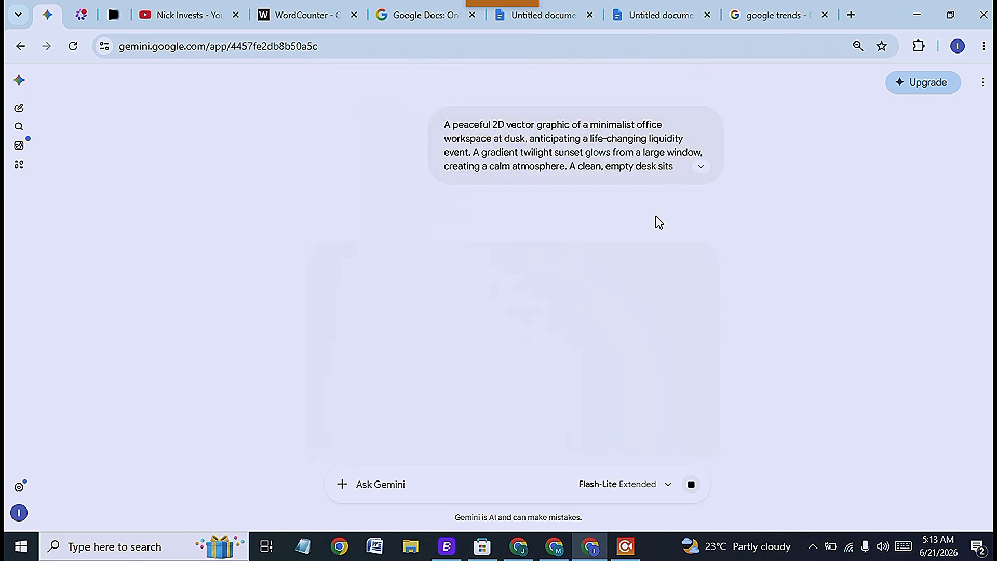
scroll(624, 222, "up", 1)
scroll(615, 221, "up", 8)
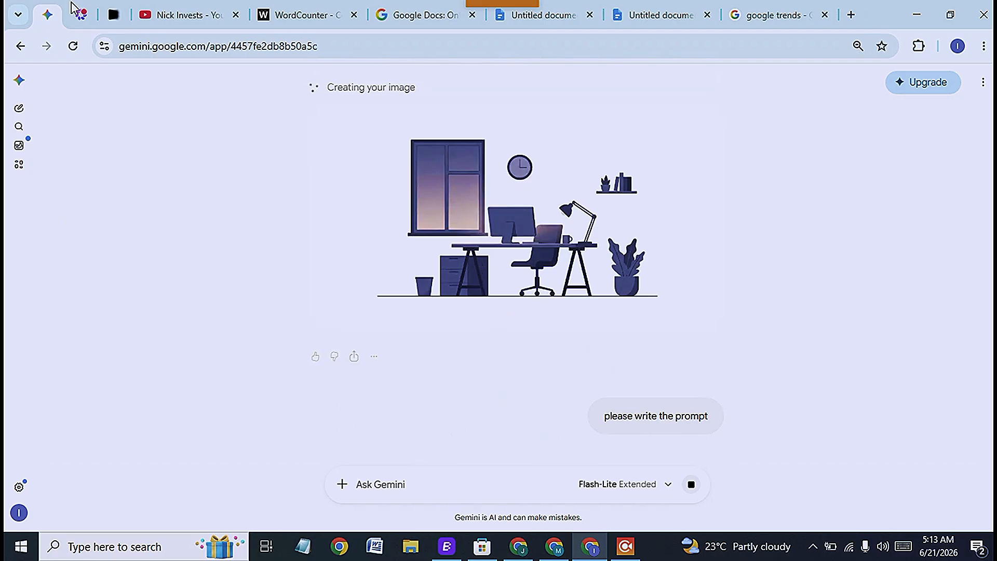
left_click(79, 23)
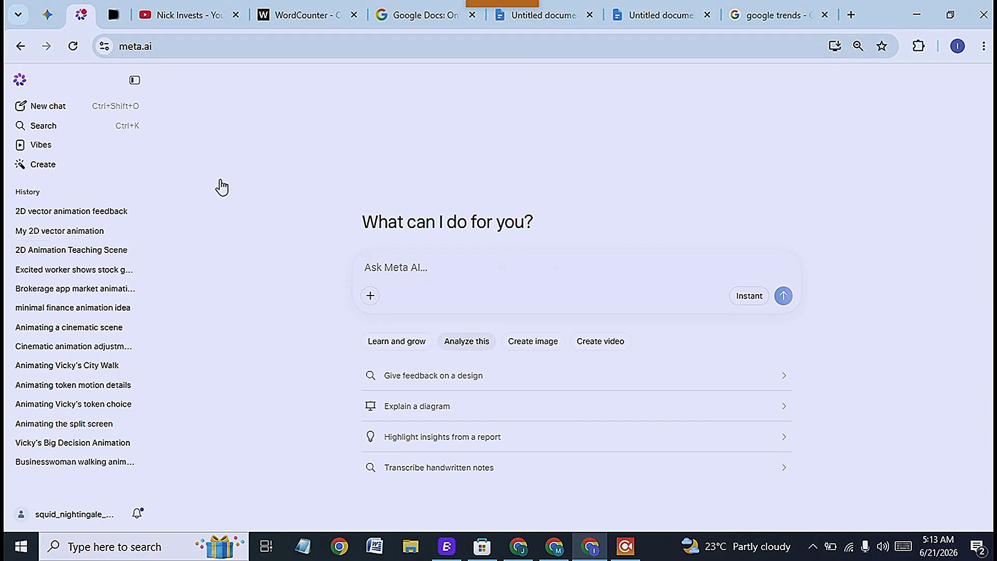
left_click(370, 295)
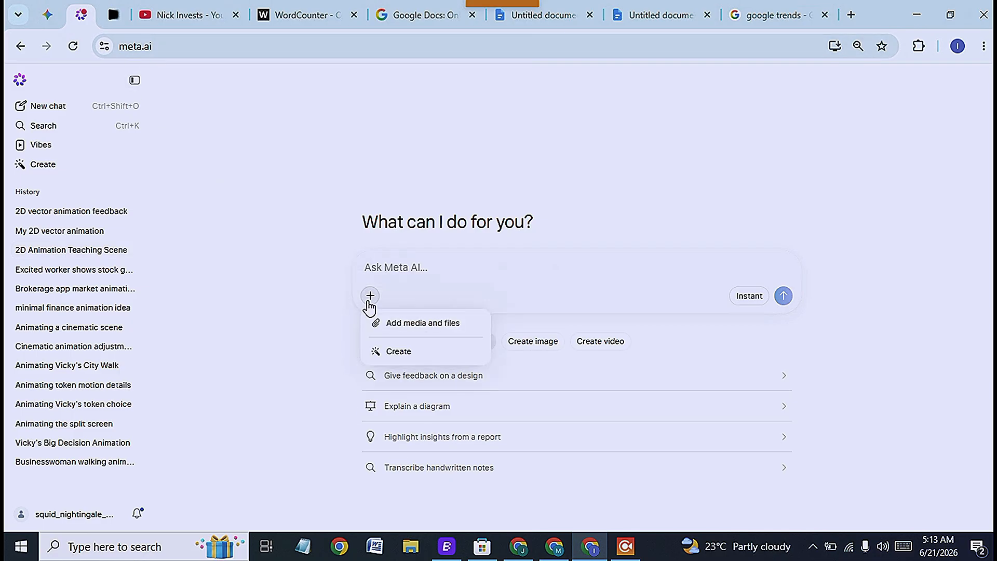
left_click(398, 358)
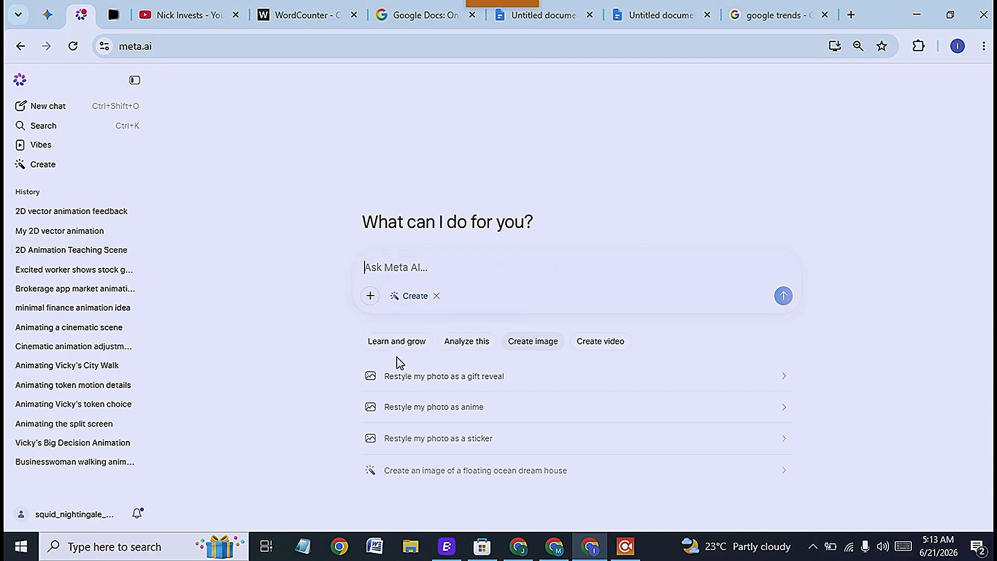
Step: In the Gemini chat, copy the second Sequence 1 visual prompt starting "Split-screen 2D vector animation on a white background"
left_click(46, 15)
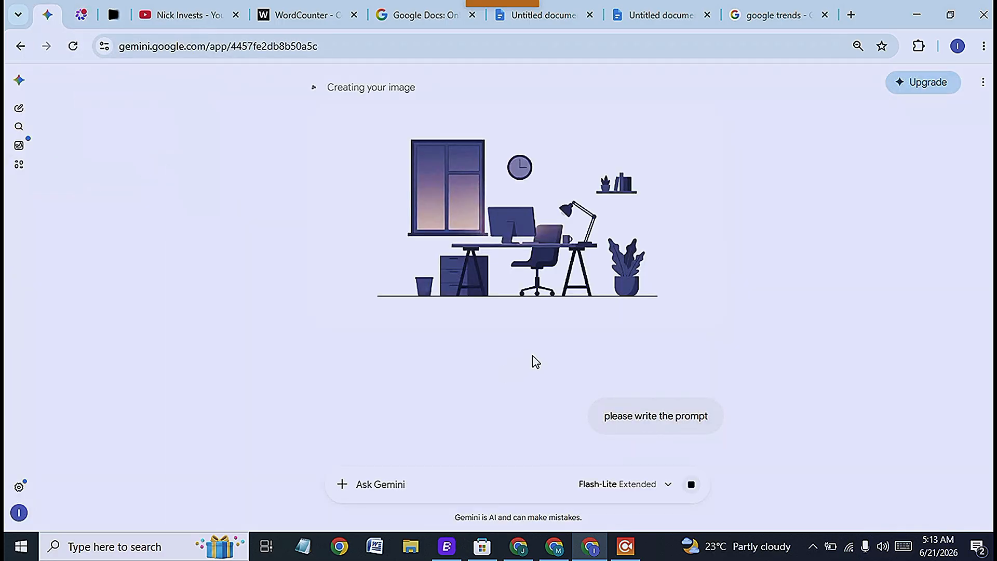
scroll(446, 330, "up", 15)
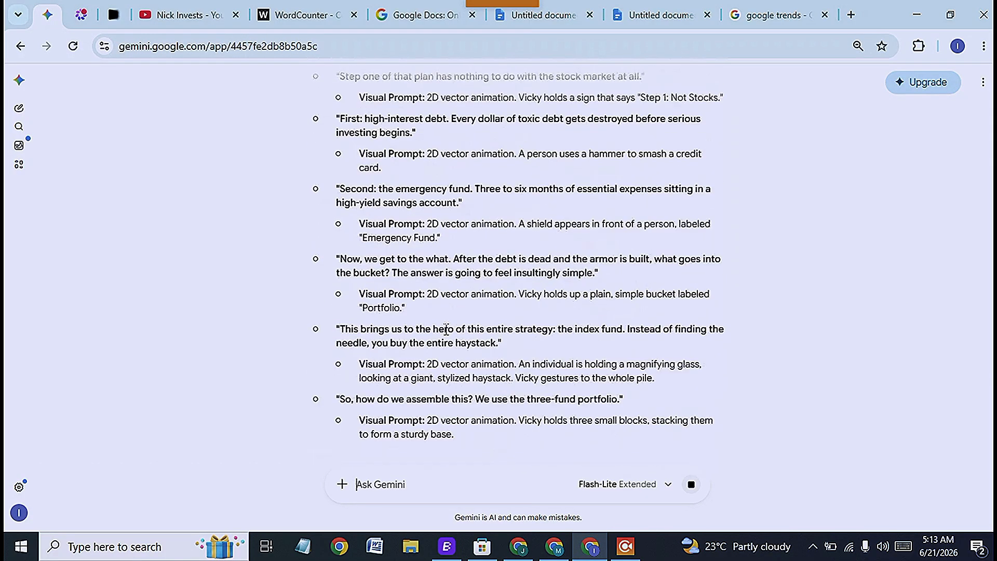
scroll(446, 330, "up", 10)
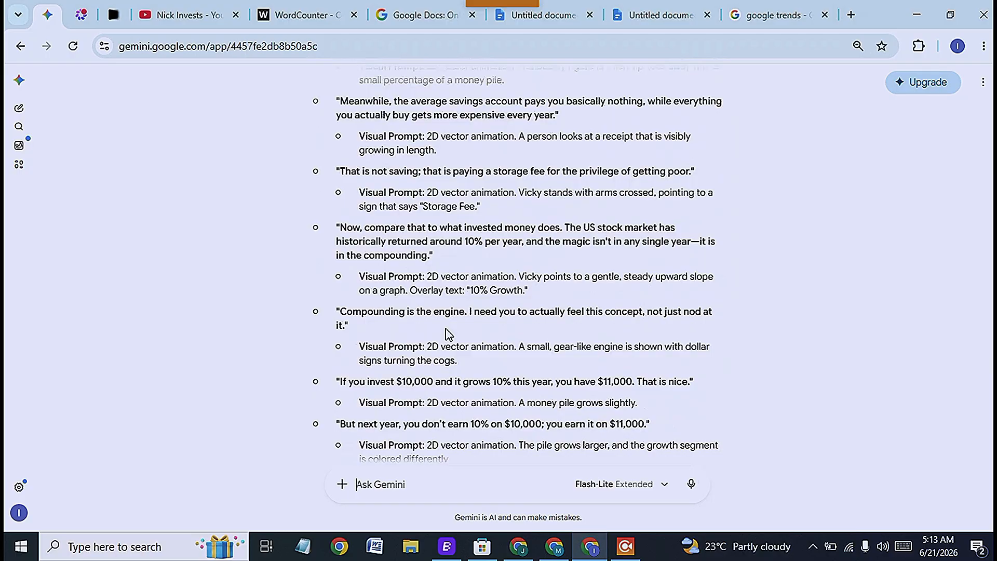
scroll(450, 335, "up", 1)
scroll(449, 335, "up", 7)
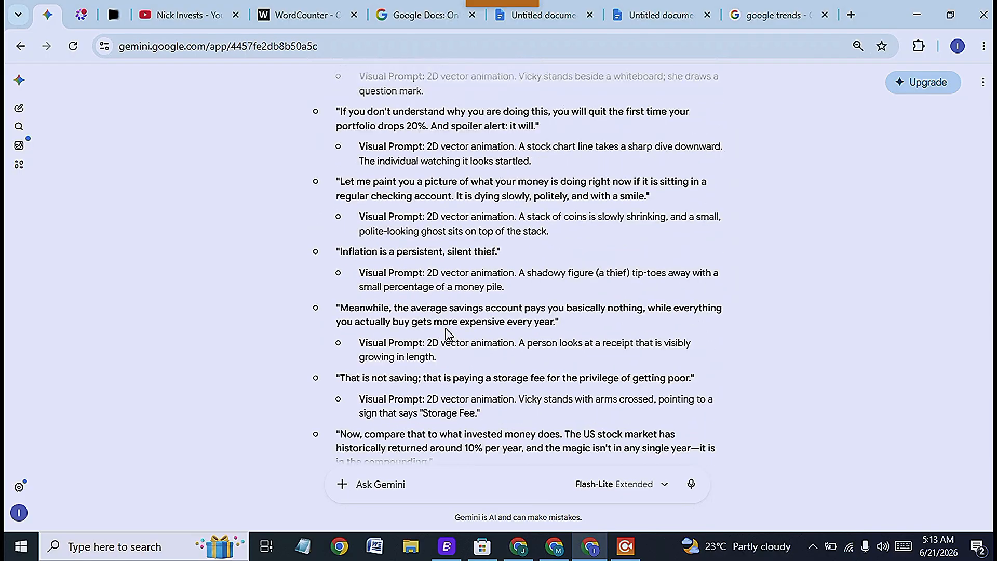
scroll(449, 330, "up", 20)
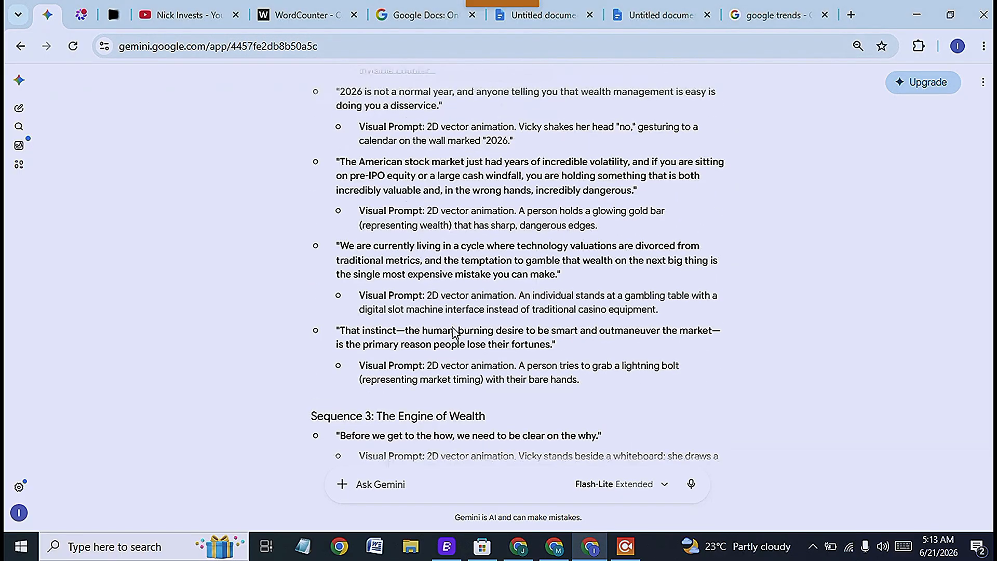
scroll(464, 320, "up", 15)
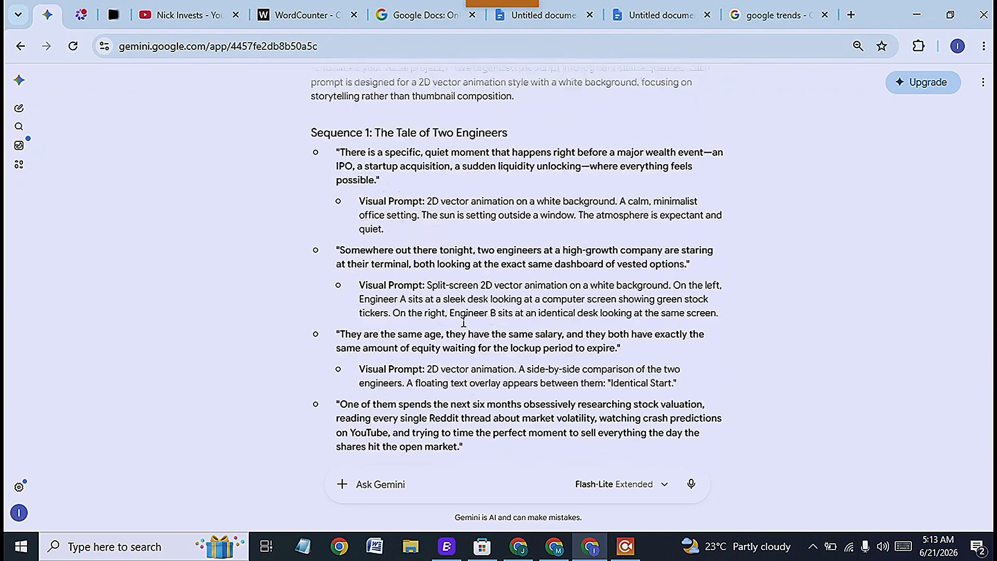
scroll(465, 322, "down", 6)
scroll(465, 322, "down", 3)
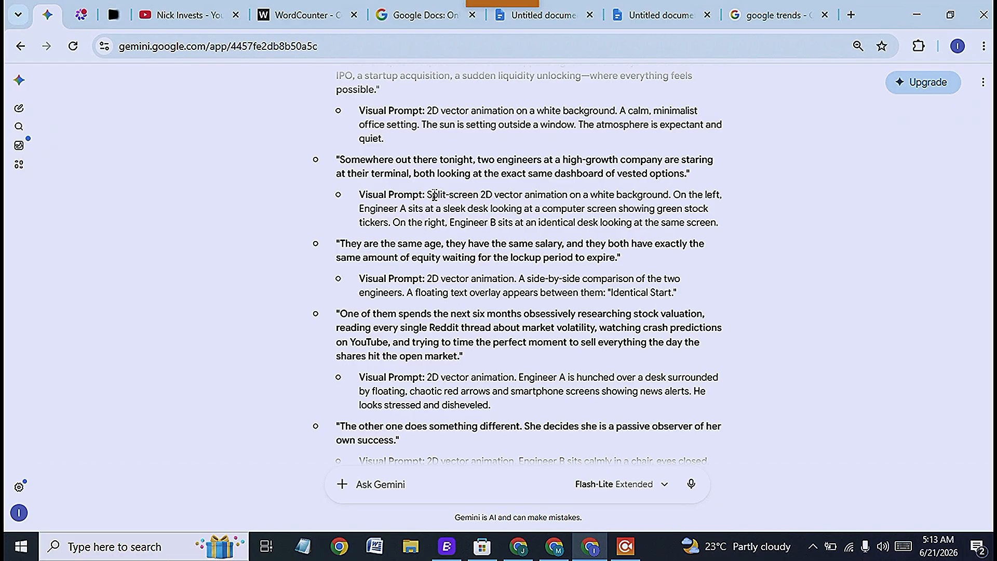
left_click_drag(429, 194, 725, 234)
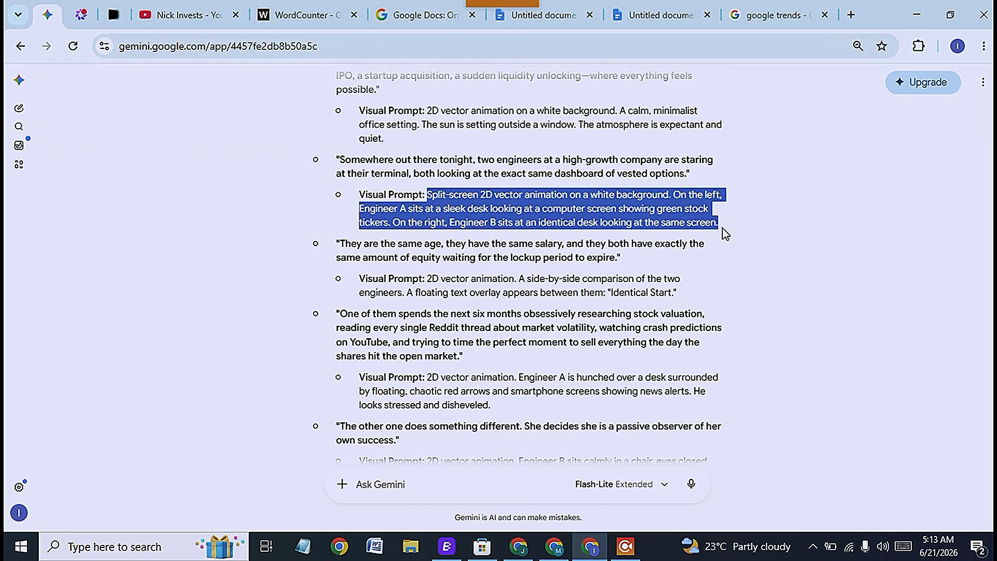
right_click(574, 228)
left_click(593, 235)
Step: Submit the copied split-screen prompt about Engineer A and Engineer B as a new Gemini message
left_click(400, 489)
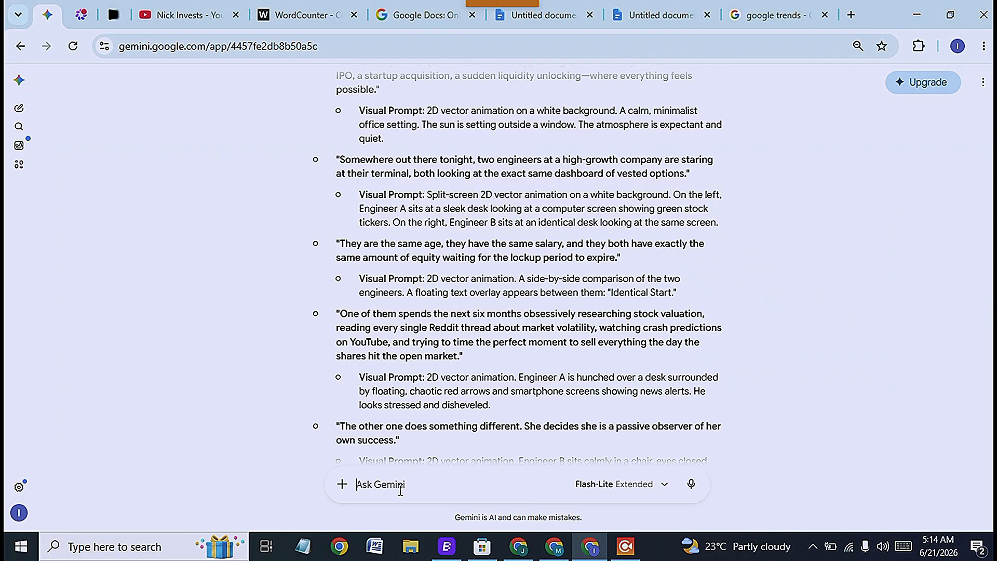
key("ctrl+v")
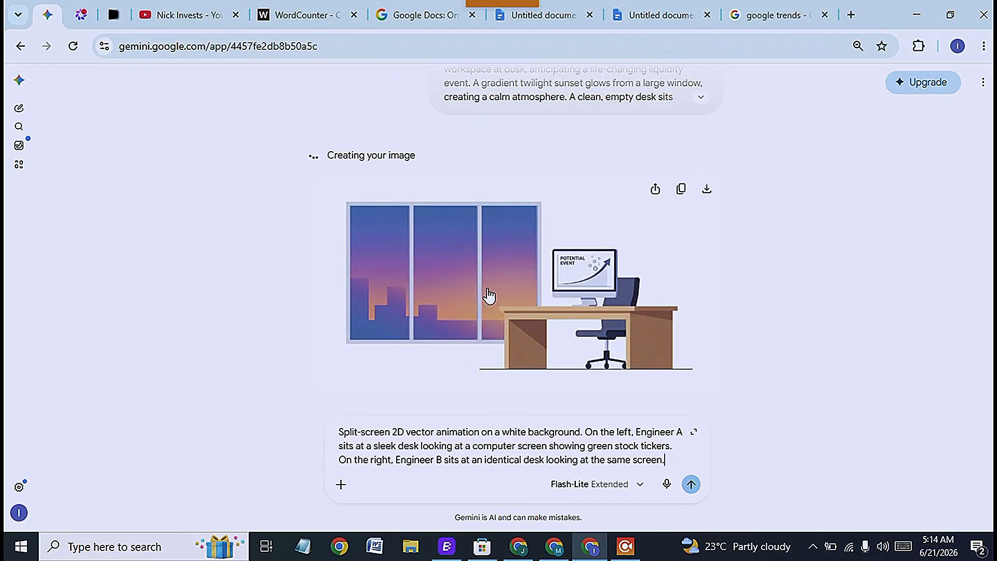
left_click(691, 485)
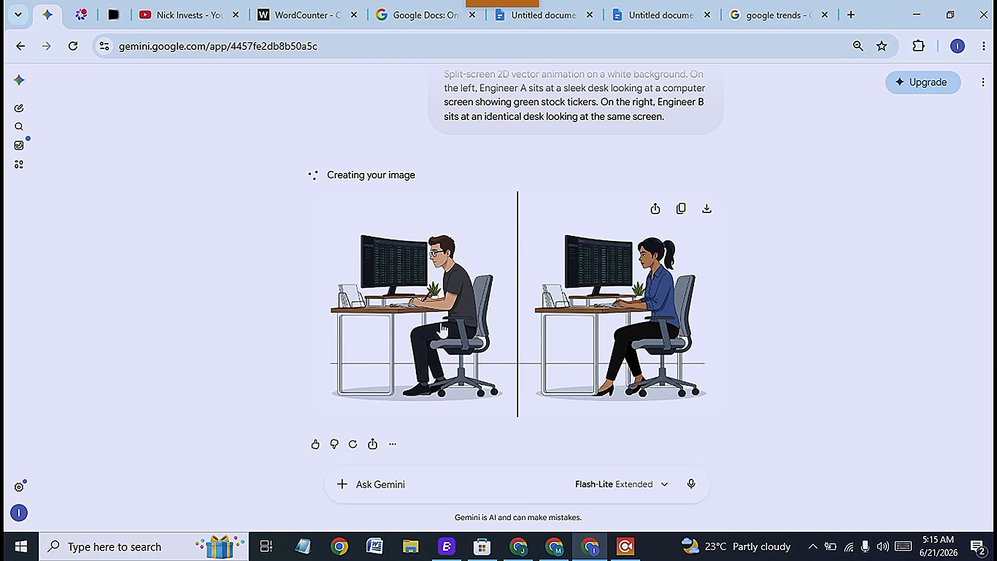
Step: Switch to Google Flow, download the first cartoon man image at 1K original size and save it as "character" in the Nova invest folder
left_click(116, 23)
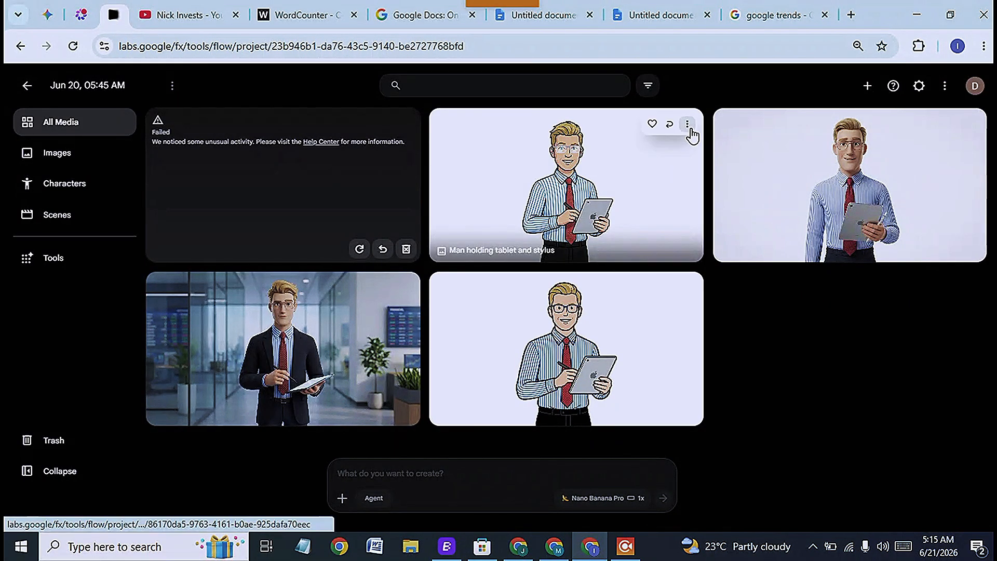
left_click(688, 126)
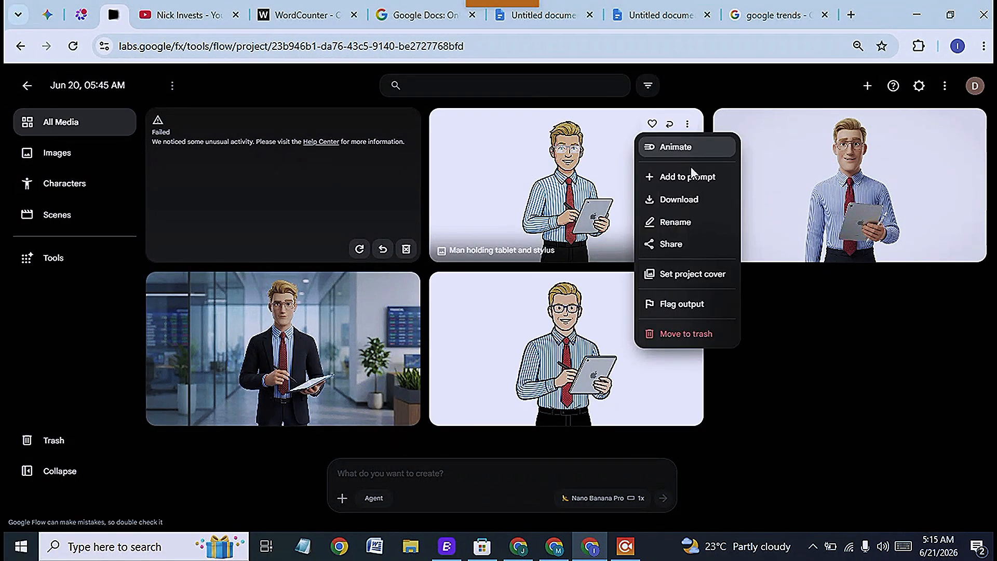
mouse_move(668, 202)
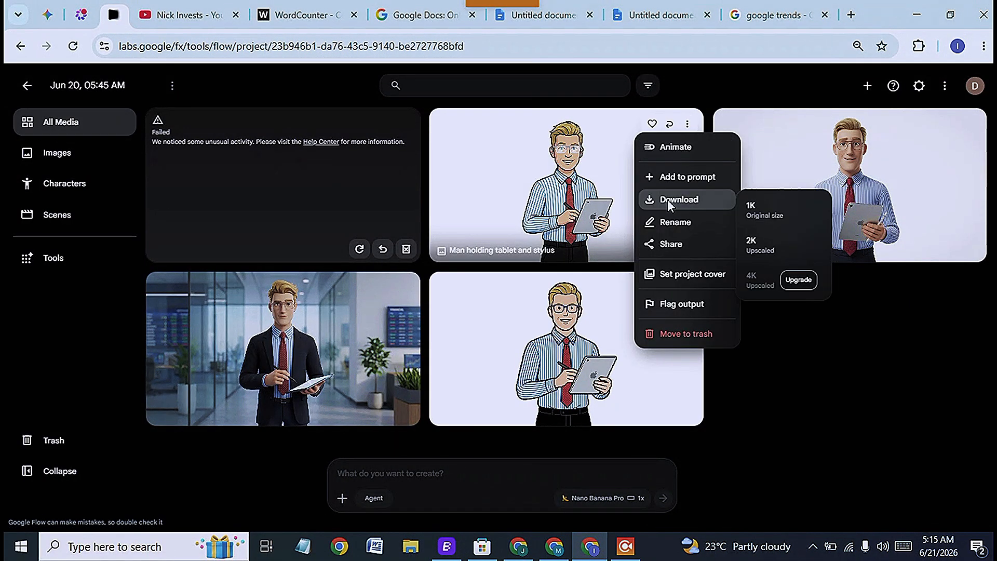
left_click(754, 210)
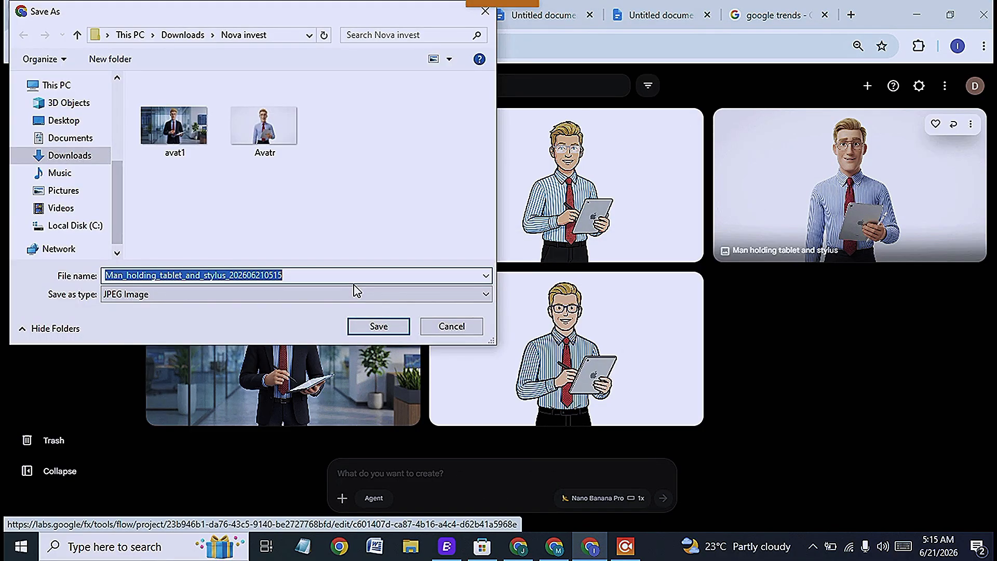
type("chaa")
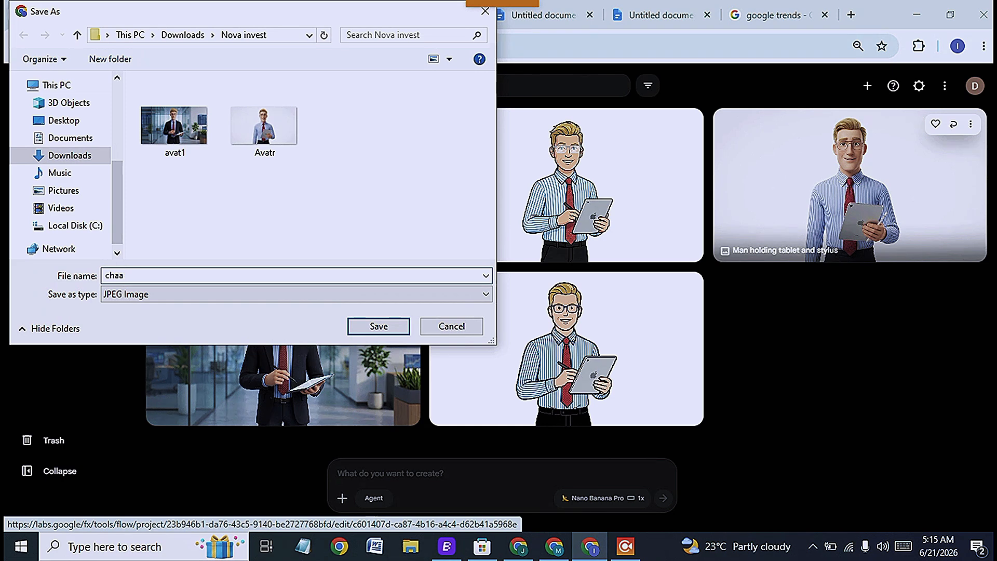
key("BackSpace")
key("Return")
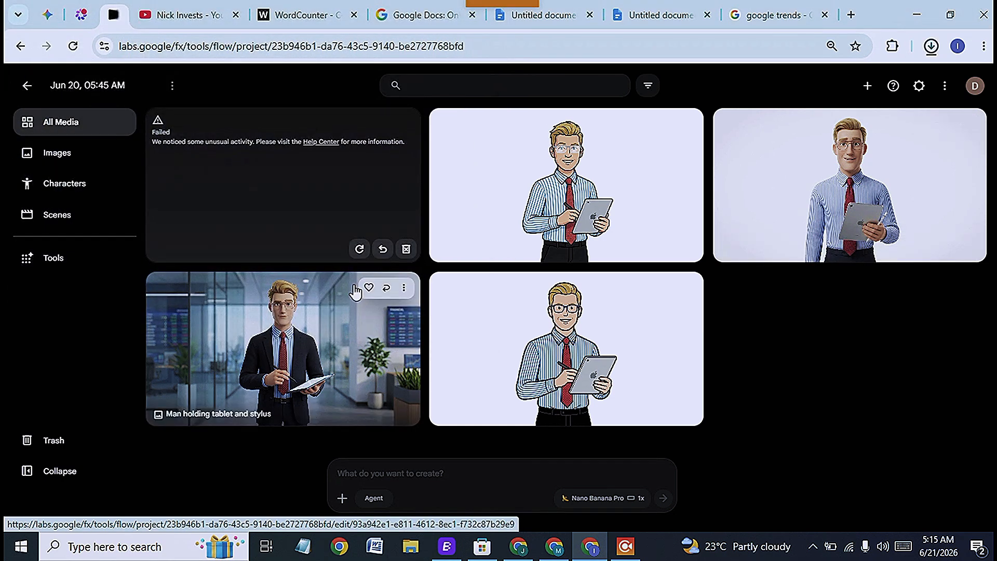
Step: Return to the Gemini chat and attach the "character" image from the Nova invest folder in Downloads
left_click(48, 15)
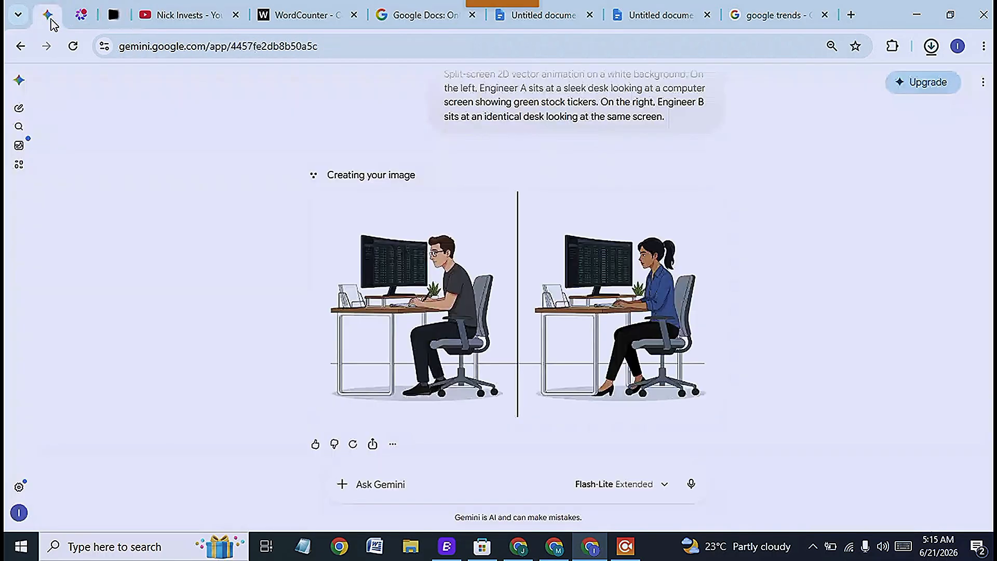
left_click(343, 485)
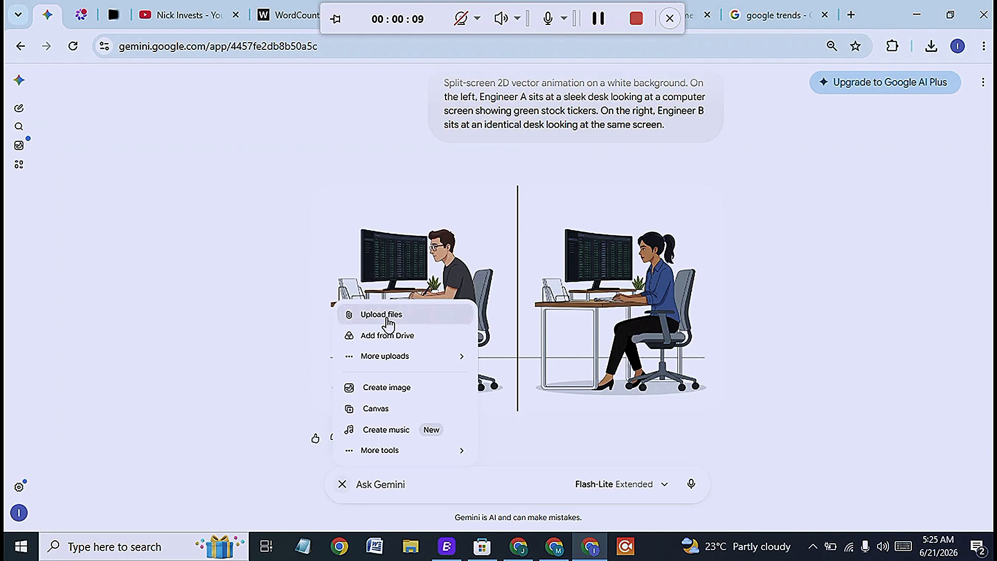
left_click(387, 319)
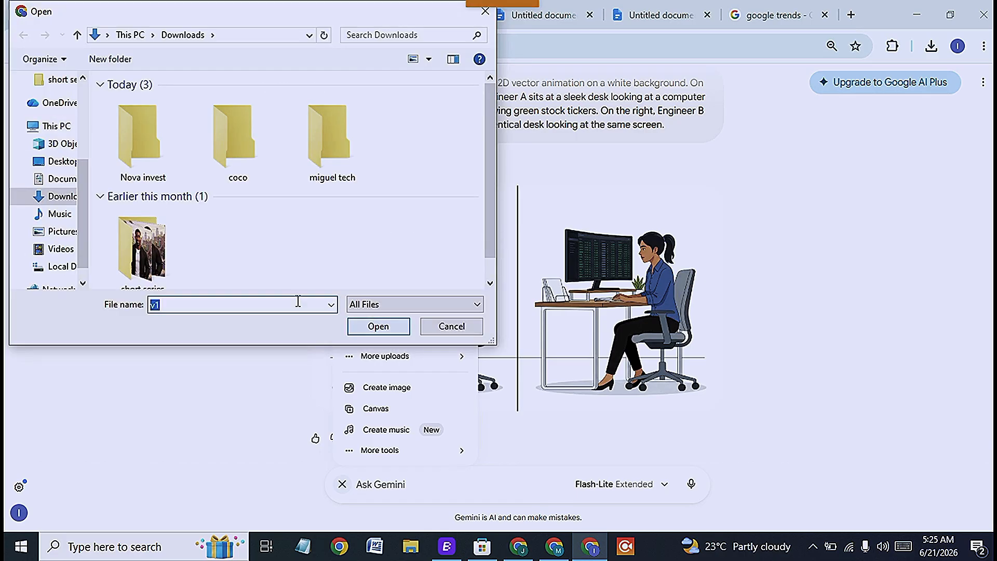
left_click(156, 159)
double_click(156, 159)
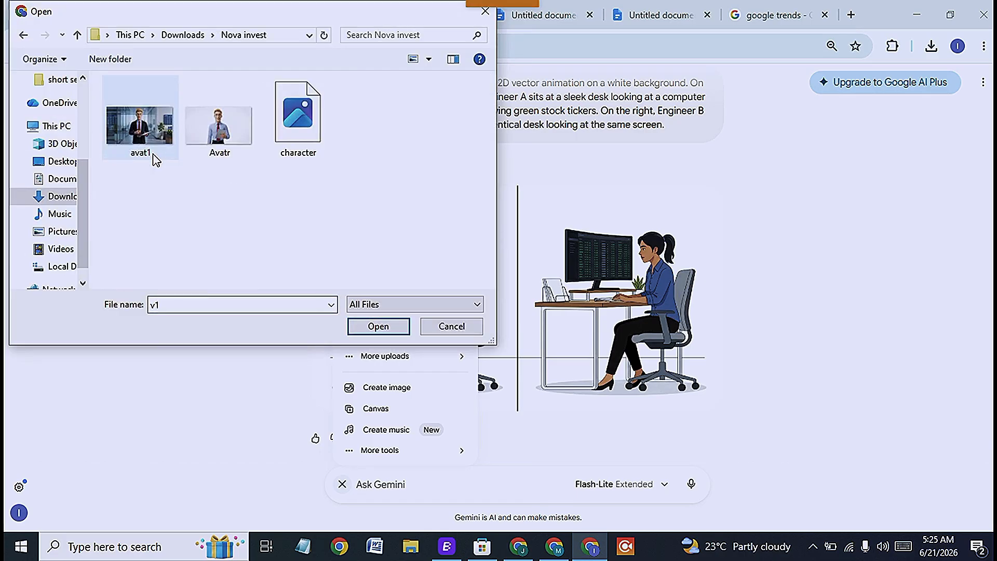
left_click(303, 139)
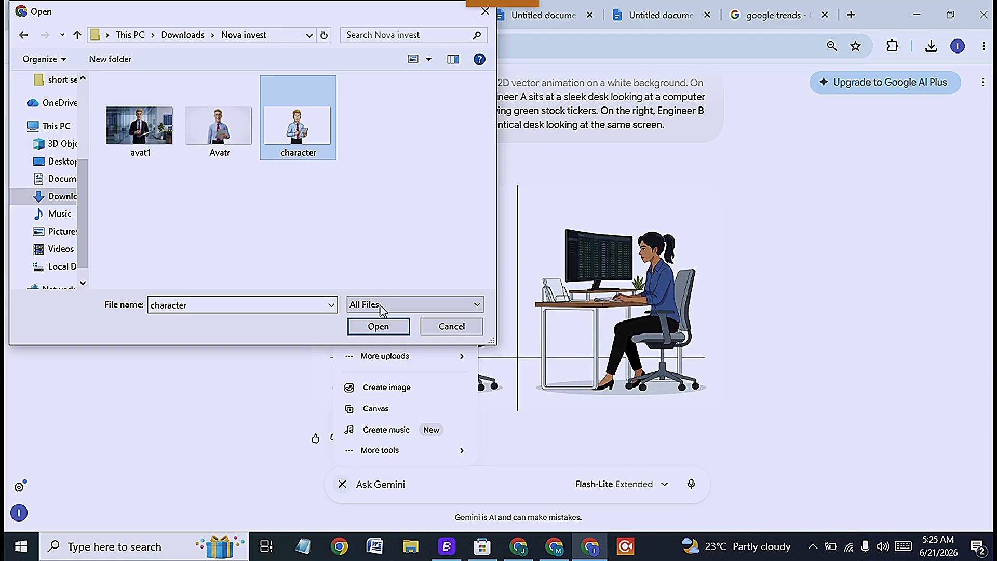
left_click(379, 326)
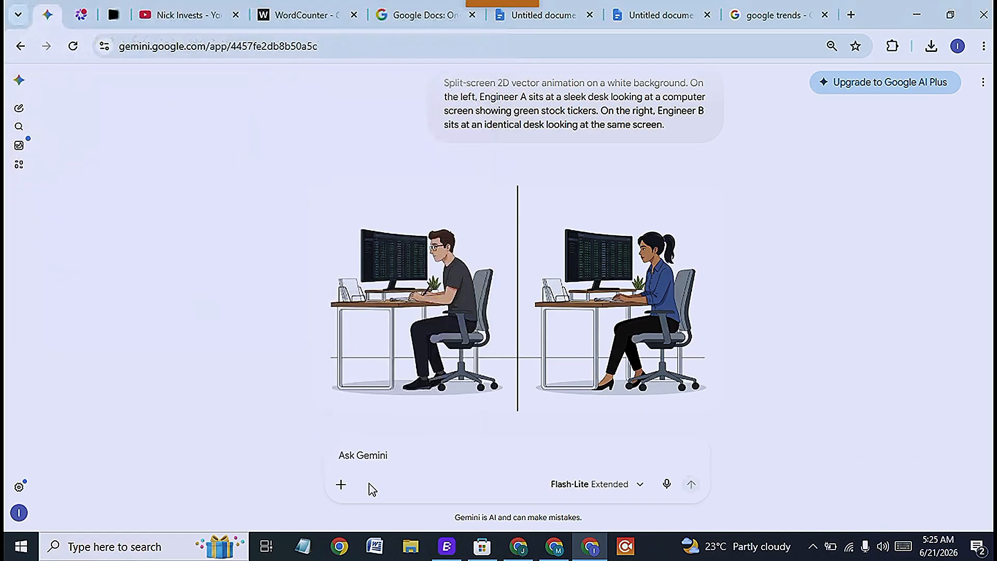
Step: Add the split-screen Engineer A and Engineer B prompt to the attached character image and submit the message
left_click(364, 456)
key("ctrl+v")
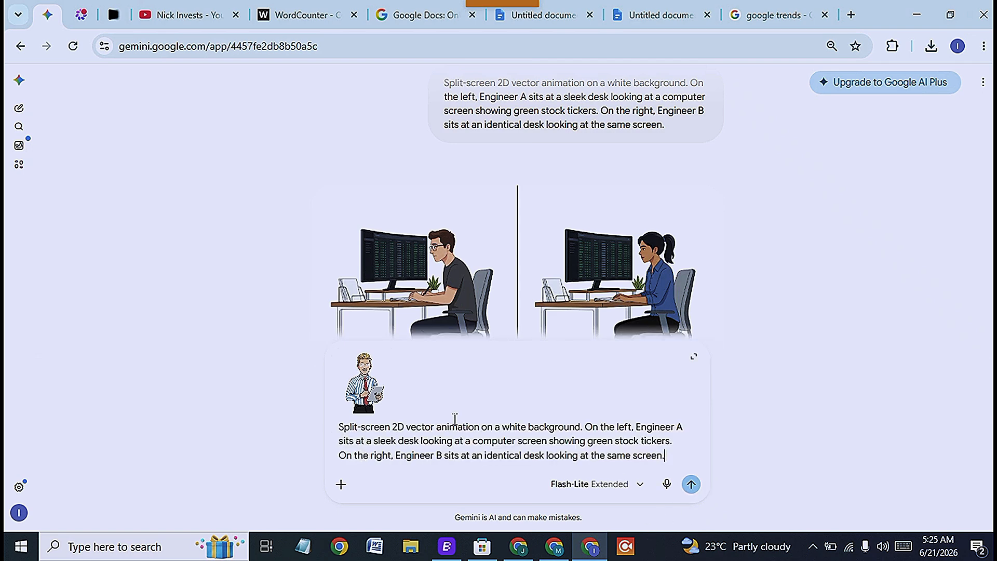
left_click(691, 485)
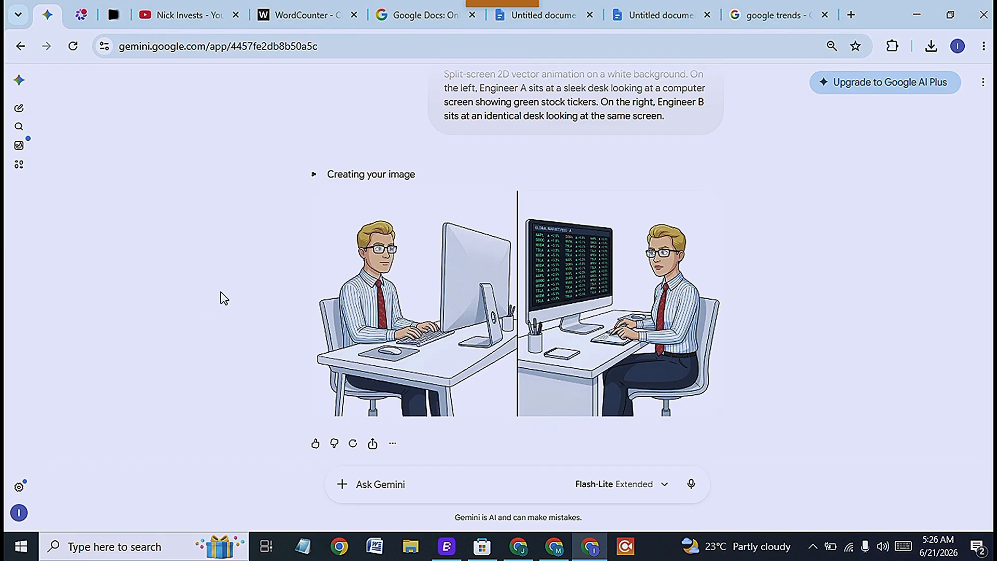
Step: Review the generated images and the sequence visual prompts throughout the Gemini chat
scroll(221, 300, "up", 2)
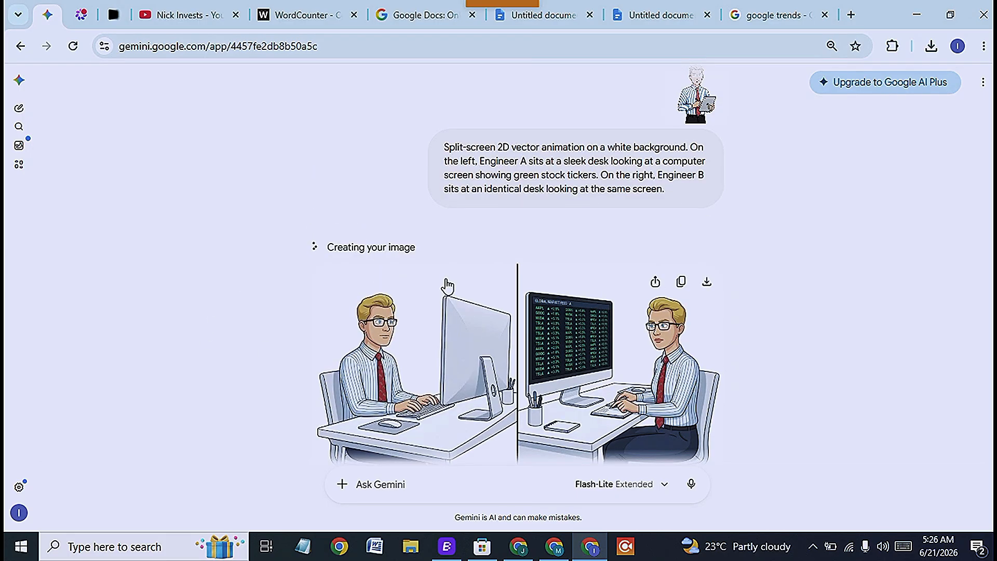
scroll(448, 283, "up", 15)
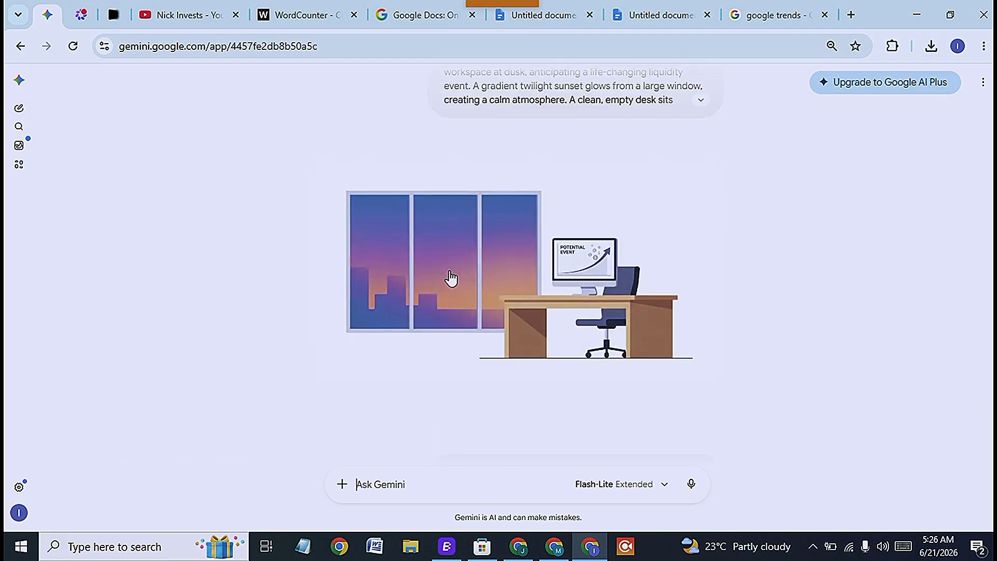
scroll(452, 271, "up", 10)
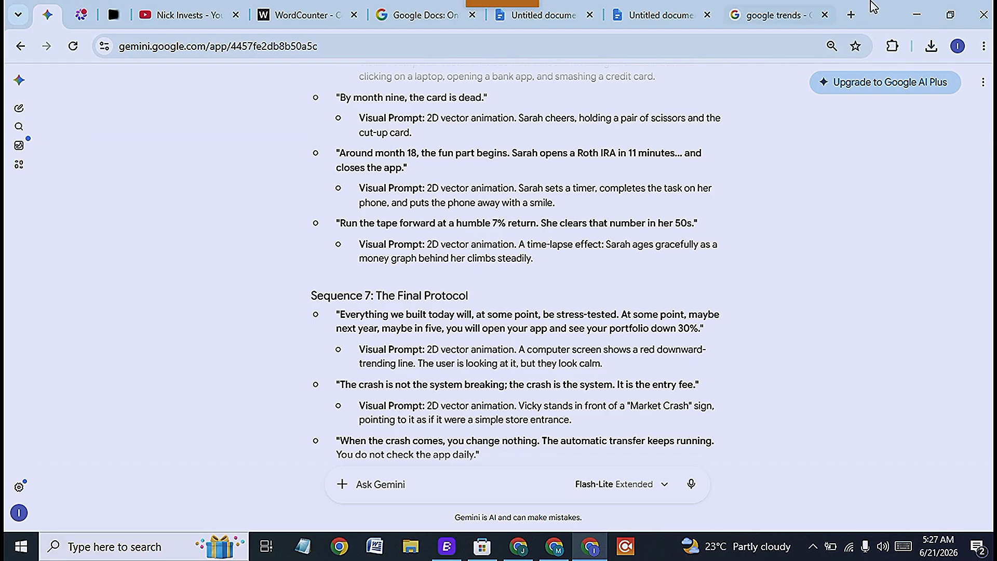
scroll(549, 280, "down", 4)
scroll(549, 270, "down", 15)
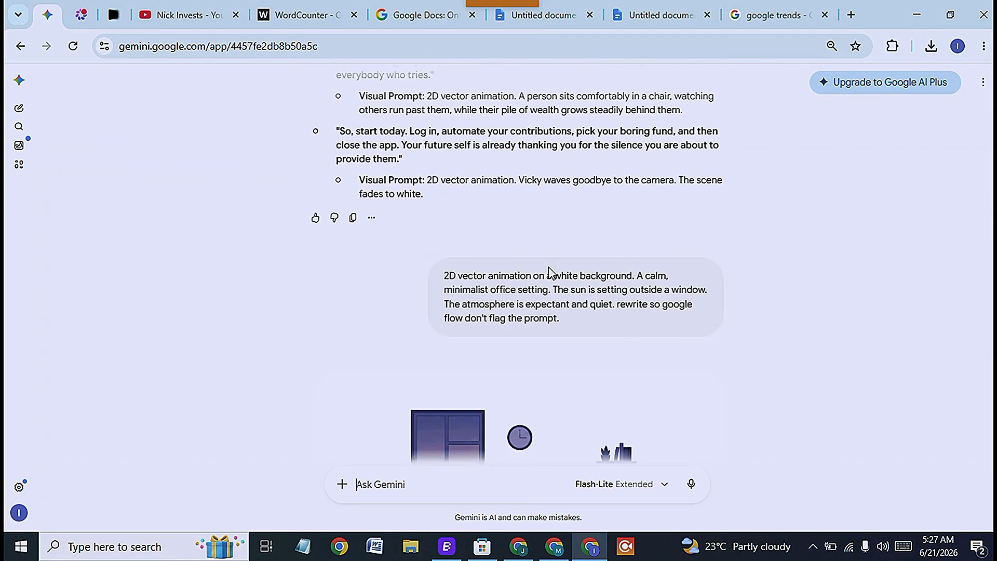
scroll(548, 275, "down", 9)
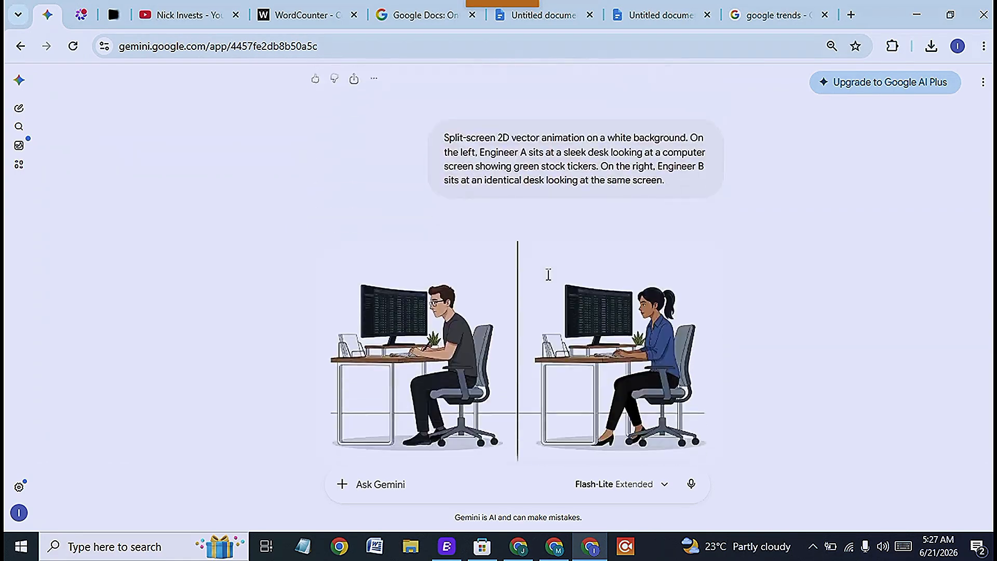
Step: Download the generated split-screen engineers image and save it as "1" in the Nova invest folder
scroll(707, 208, "up", 3)
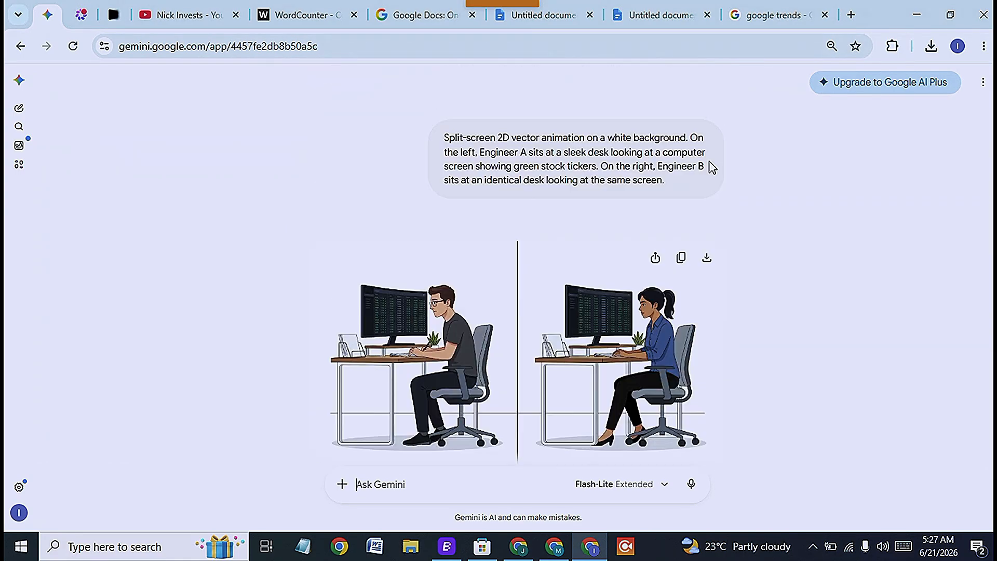
left_click(707, 260)
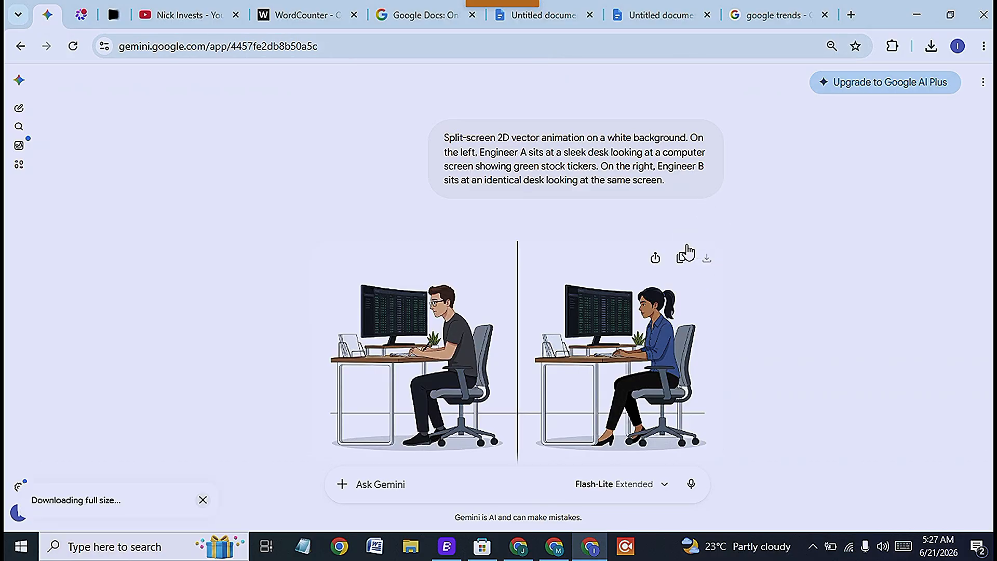
type("1")
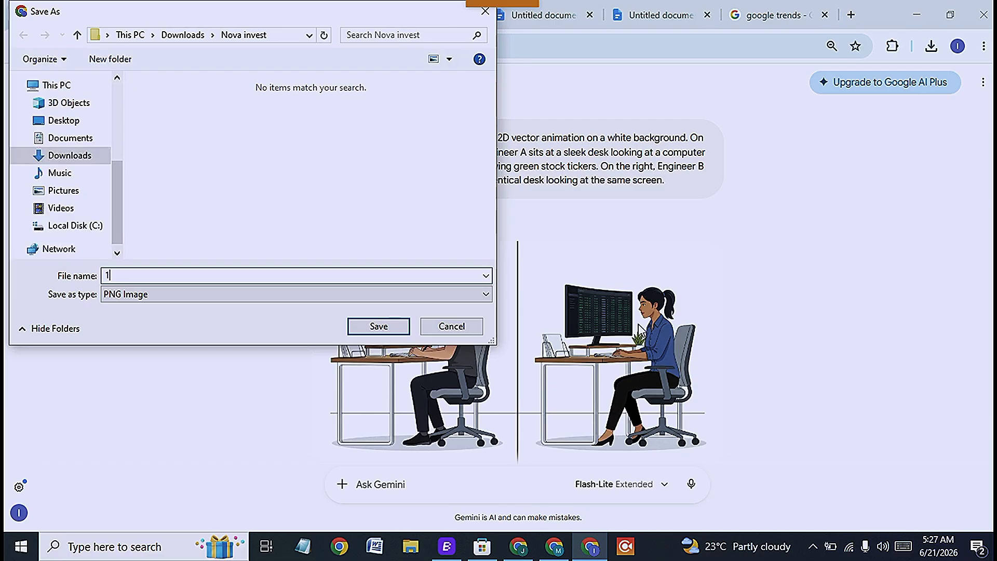
key("Return")
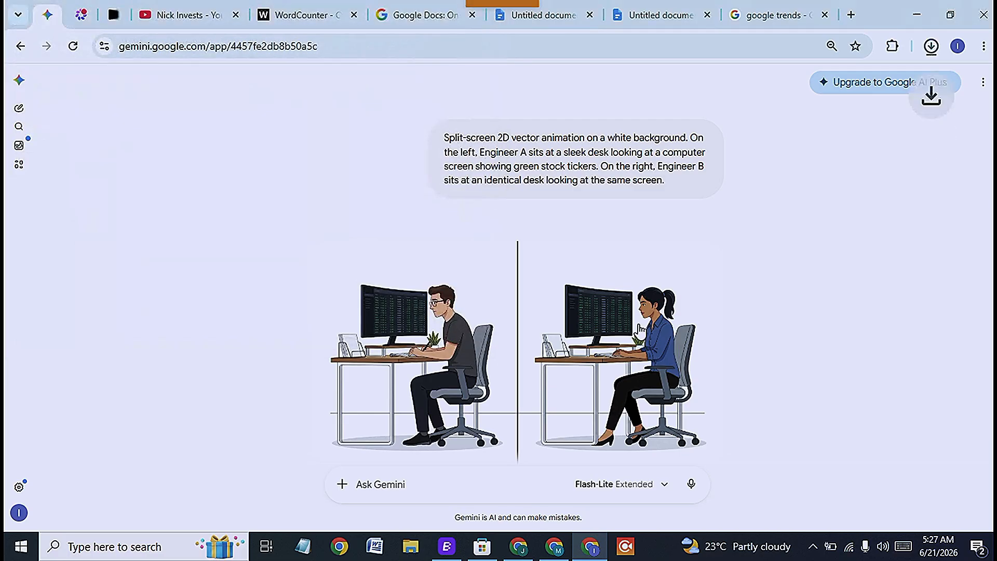
Step: Switch to Meta AI and attach image "1" from the Nova invest folder to a new message
left_click(82, 16)
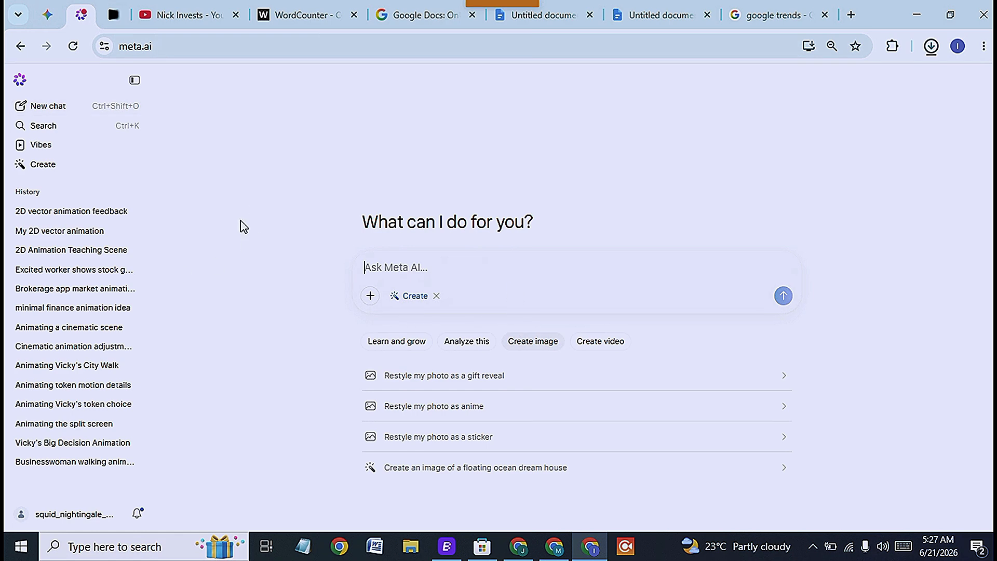
left_click(370, 296)
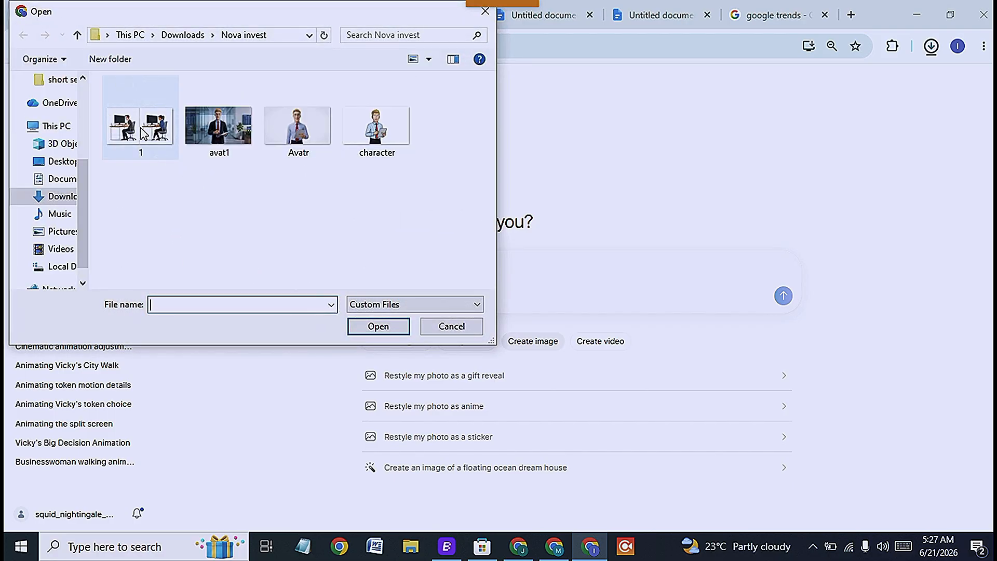
left_click(144, 134)
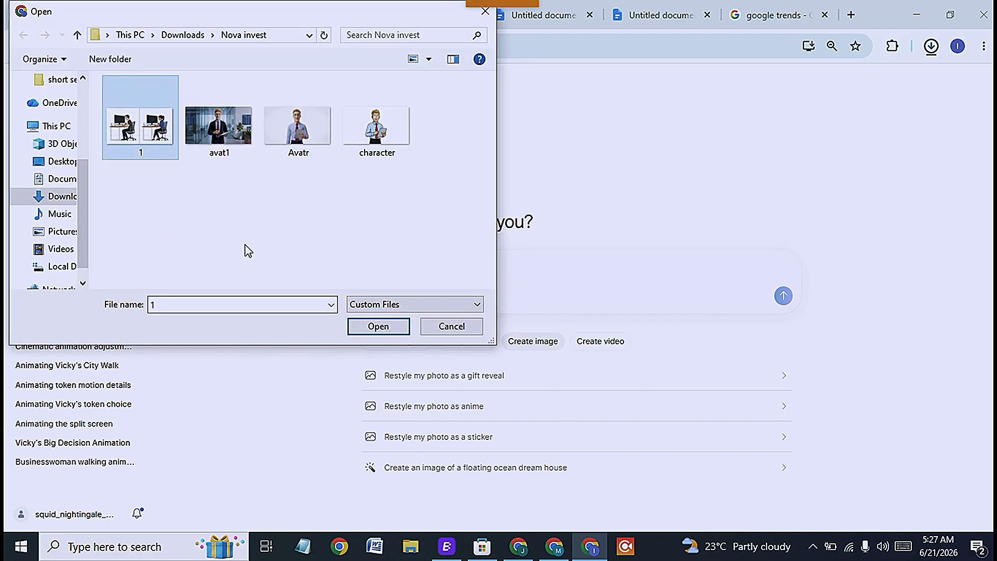
left_click(378, 326)
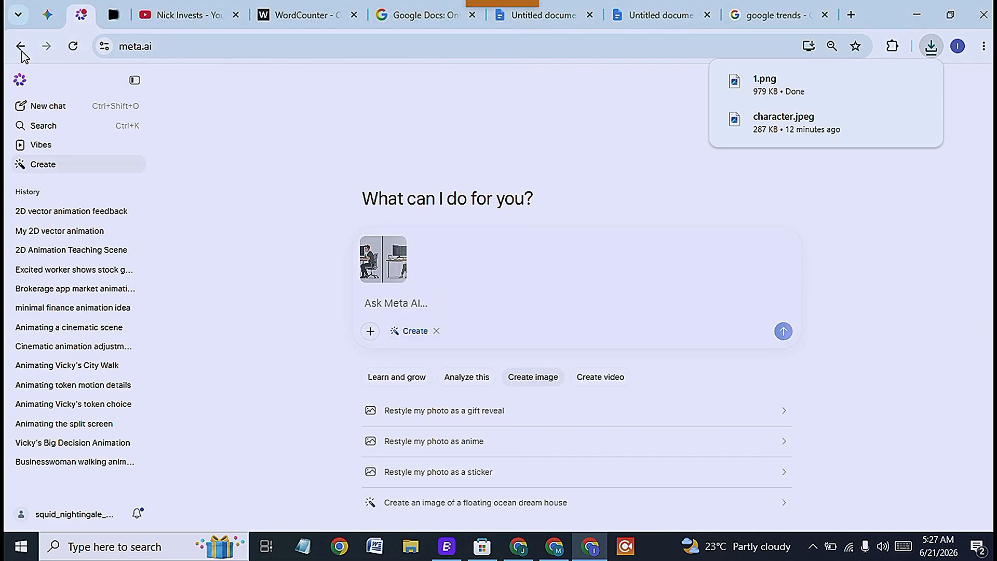
Step: Return to Gemini, paste a copy of the split-screen engineers image into the message, and submit "give me animation prompt for this image"
left_click(47, 16)
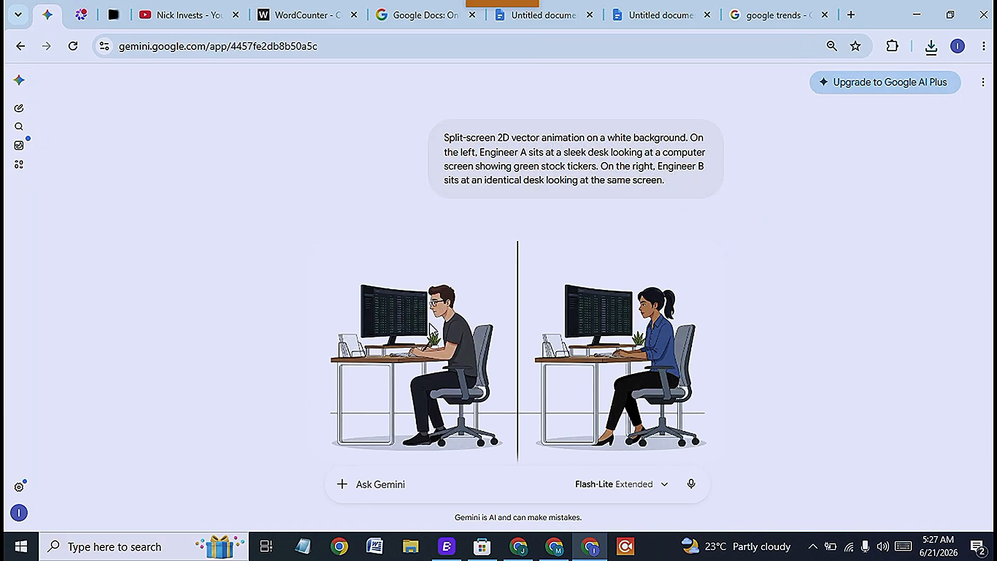
mouse_move(429, 270)
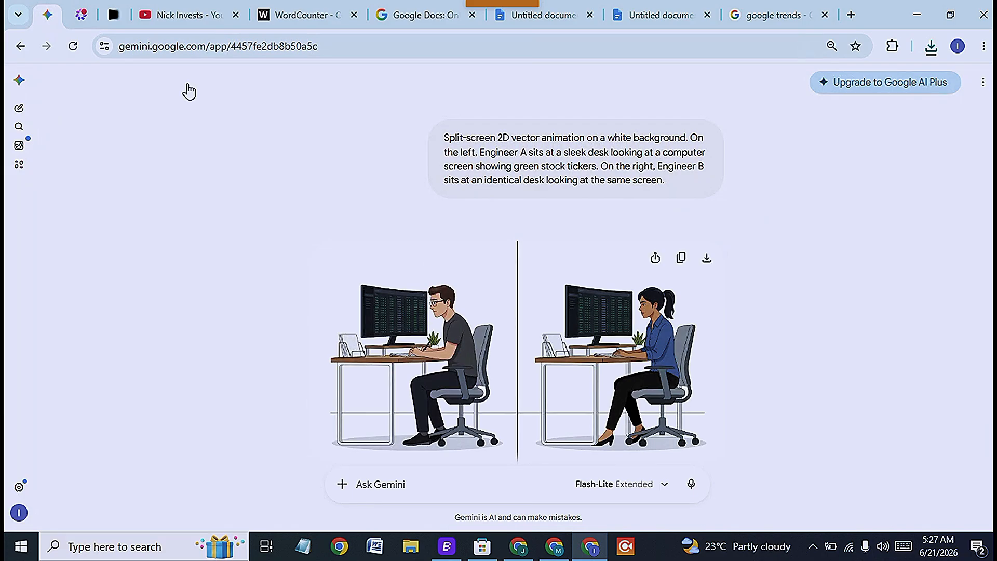
scroll(541, 299, "down", 2)
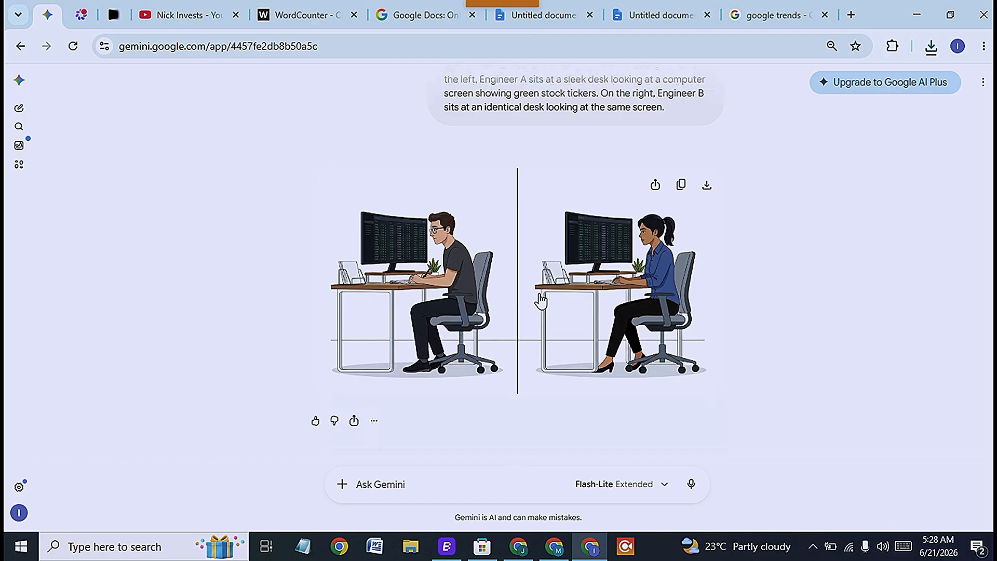
right_click(564, 285)
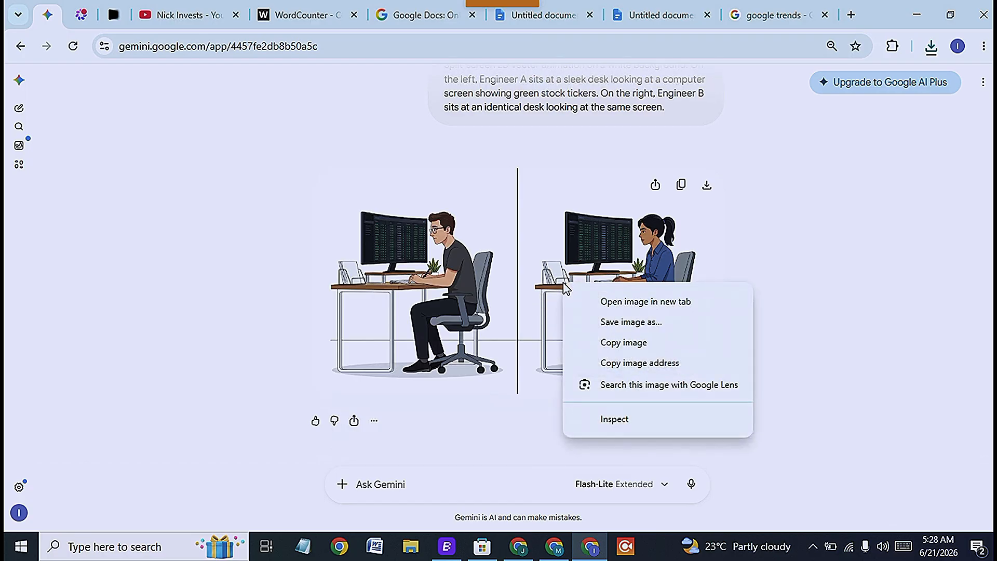
left_click(617, 343)
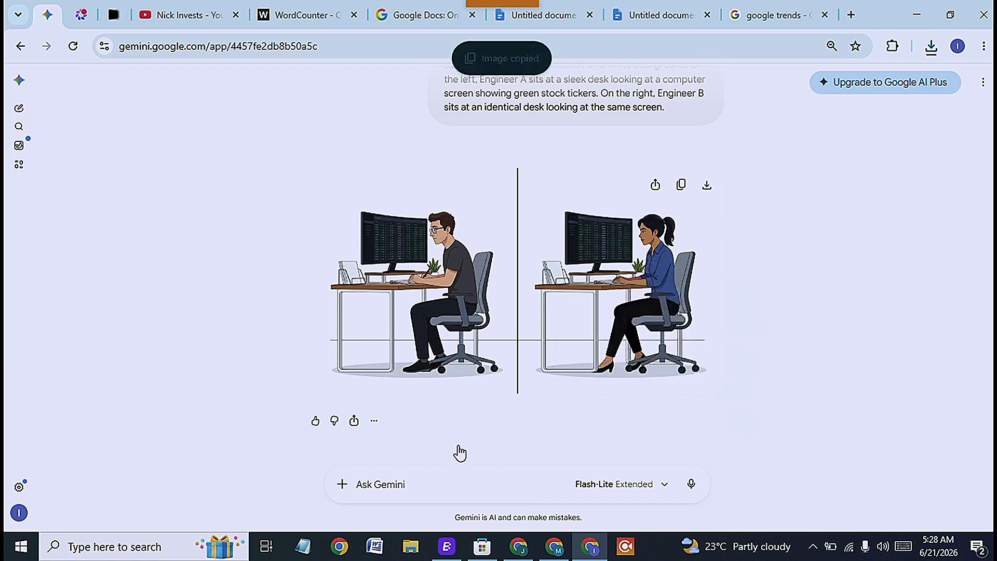
left_click(380, 484)
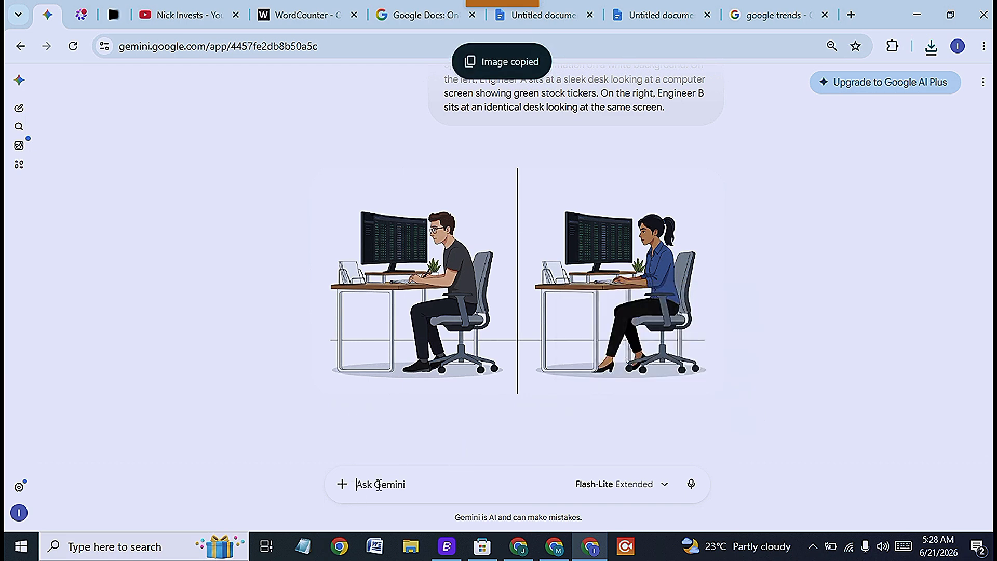
key("ctrl+v")
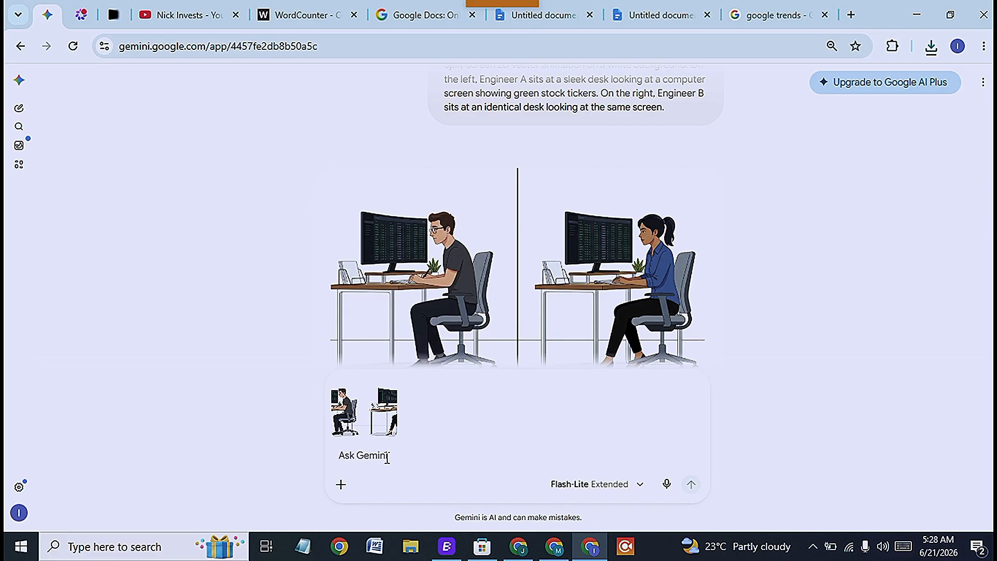
type("give me animation prompt for this image")
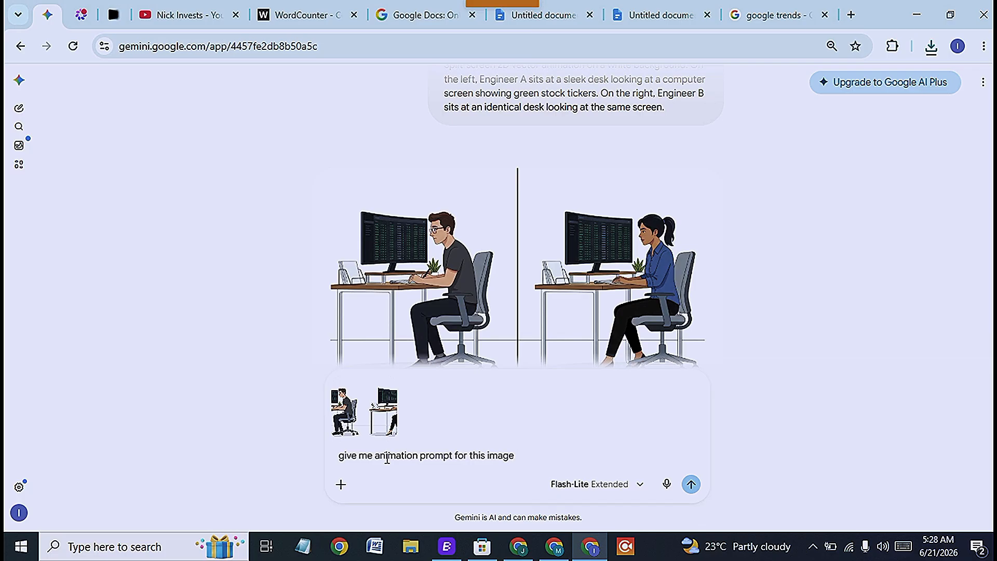
key("Return")
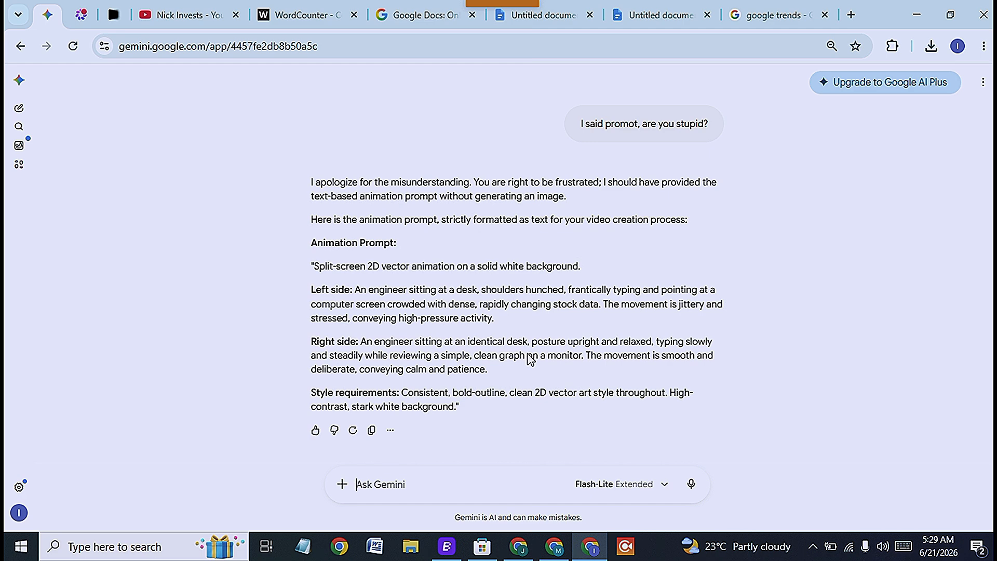
Step: Copy the quoted animation prompt in Gemini's reply, from "Split-screen 2D vector animation" through the style requirements
scroll(395, 284, "down", 1)
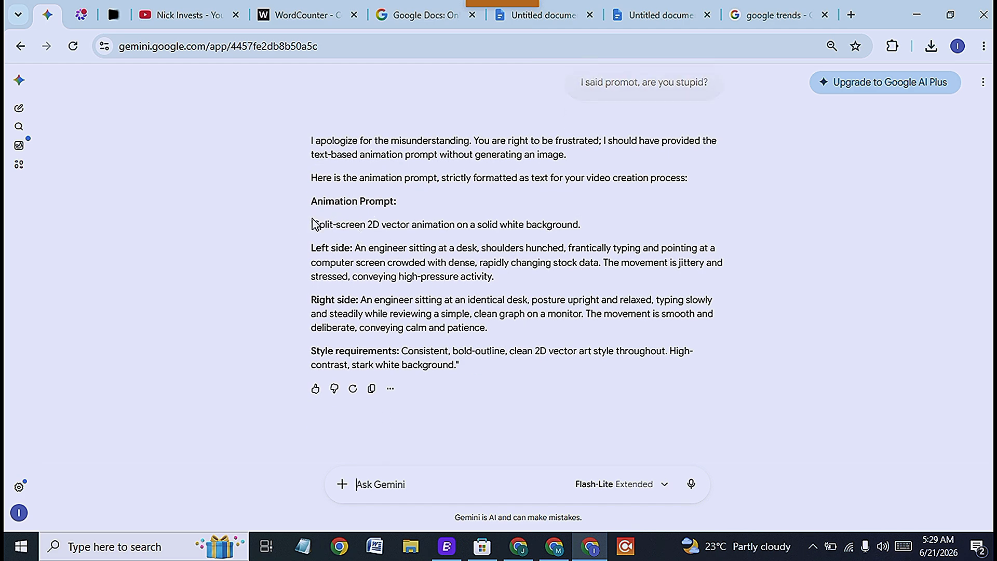
left_click_drag(313, 231, 477, 372)
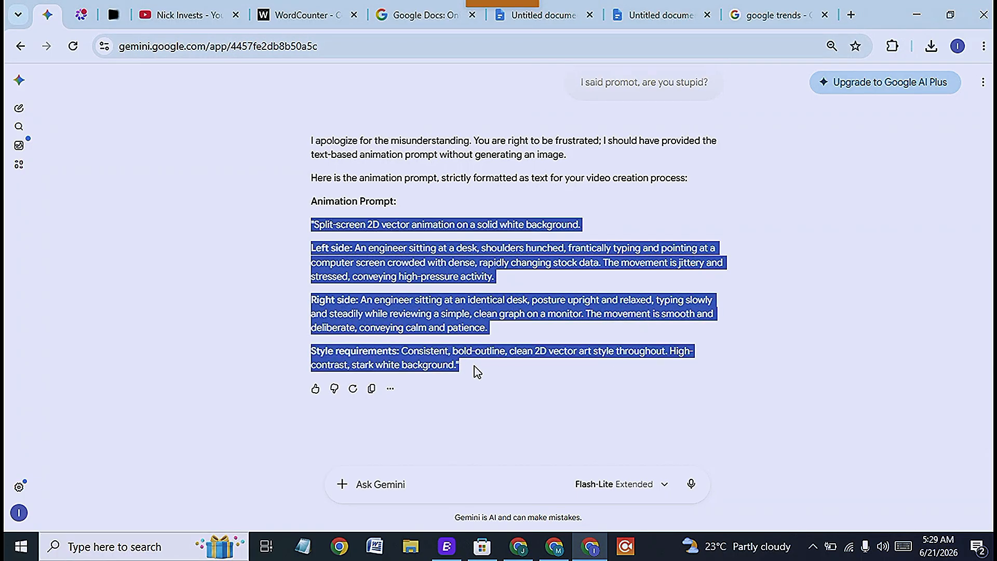
right_click(397, 256)
left_click(421, 274)
Step: Switch to Meta AI, add the copied animation prompt to the attached engineers image, and submit the message
key("ctrl+Tab")
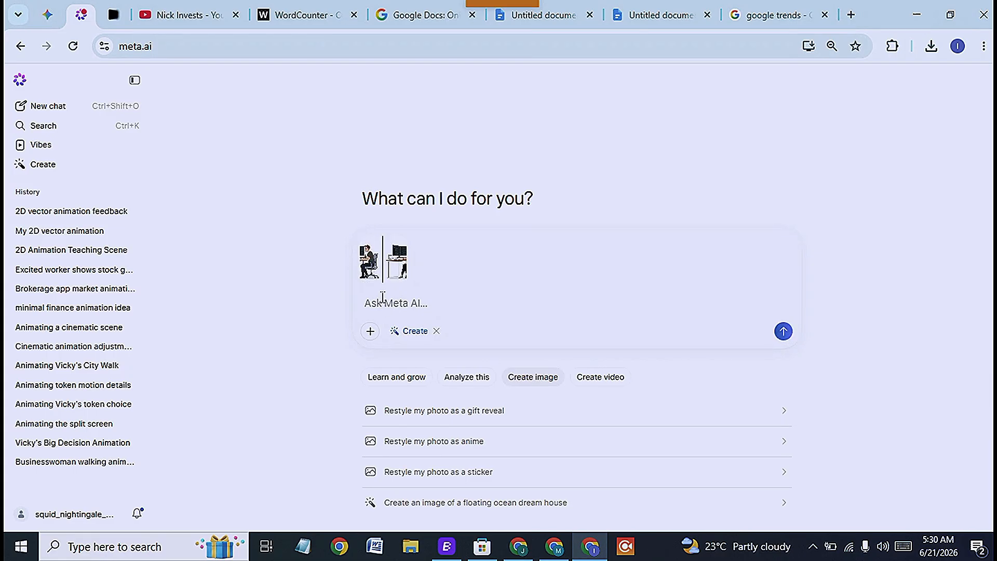
key("ctrl+v")
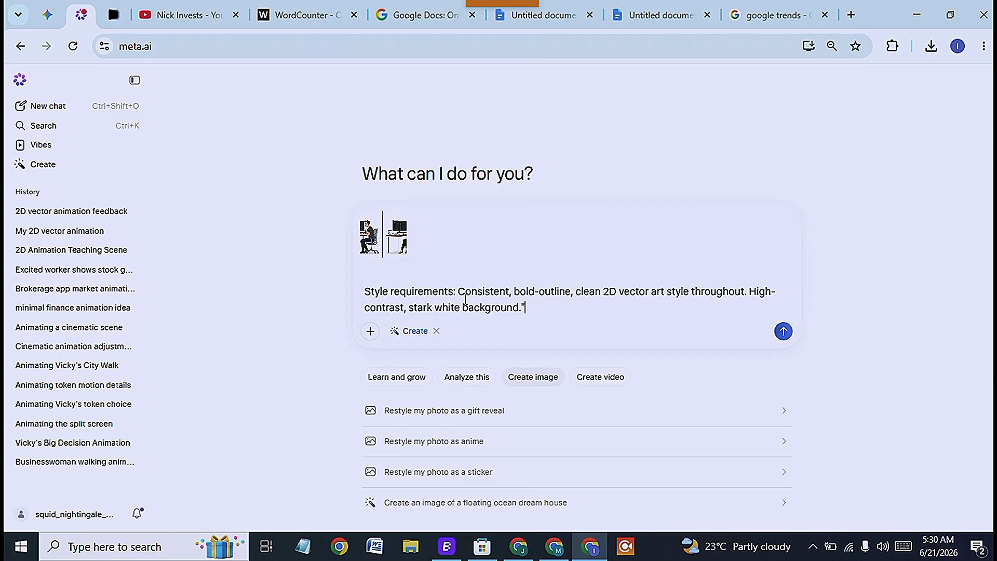
scroll(482, 295, "up", 3)
scroll(482, 295, "down", 3)
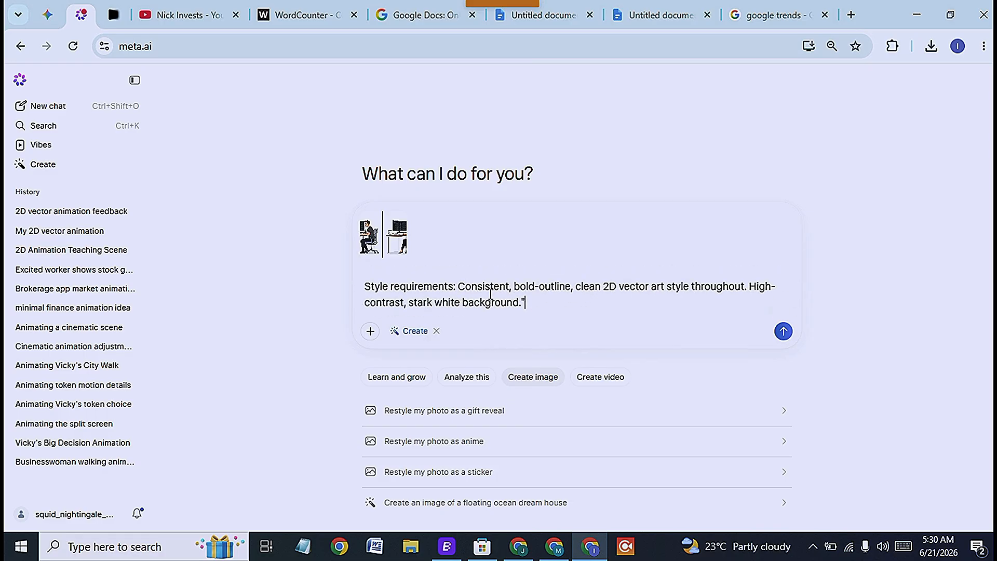
left_click(784, 332)
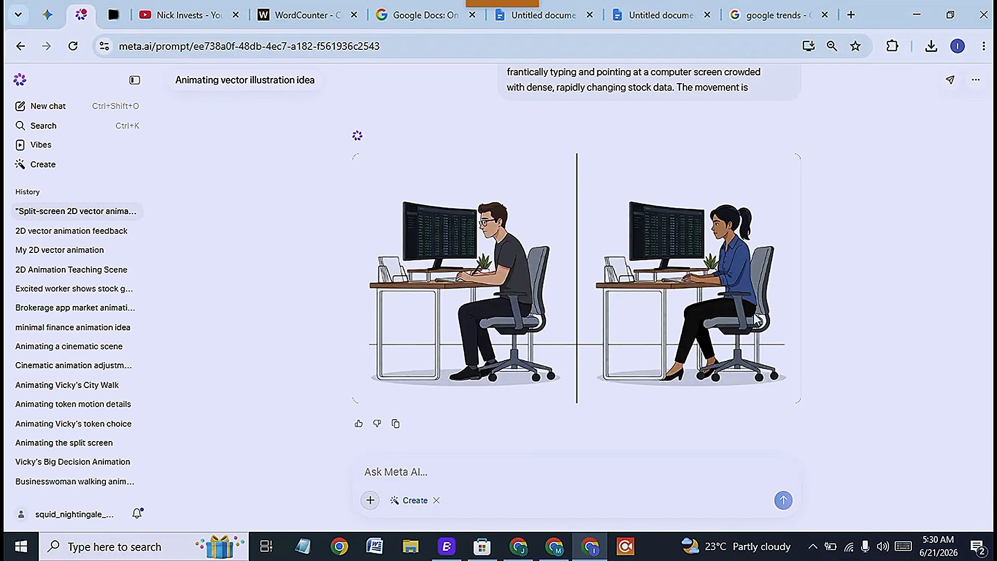
scroll(796, 254, "up", 3)
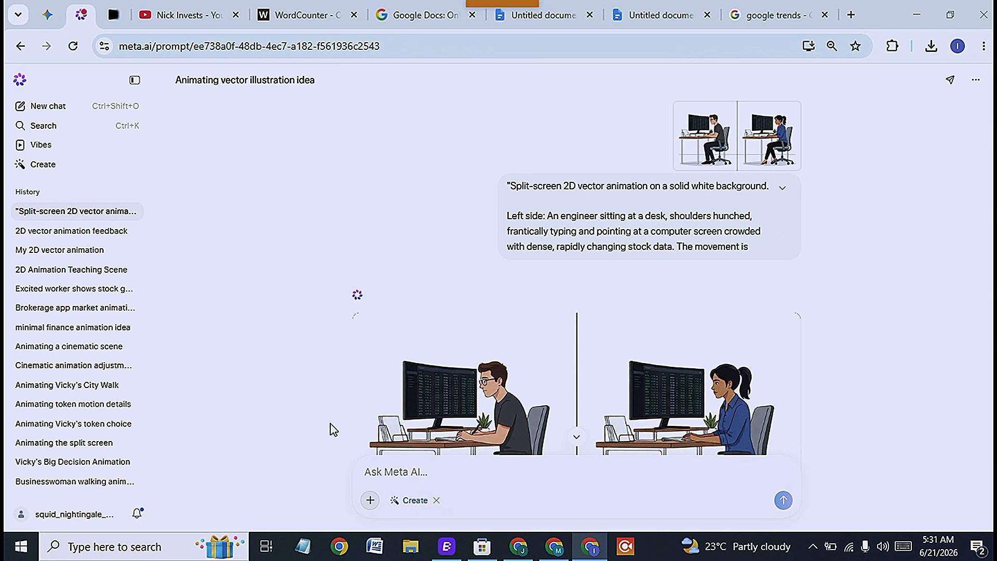
scroll(299, 364, "down", 3)
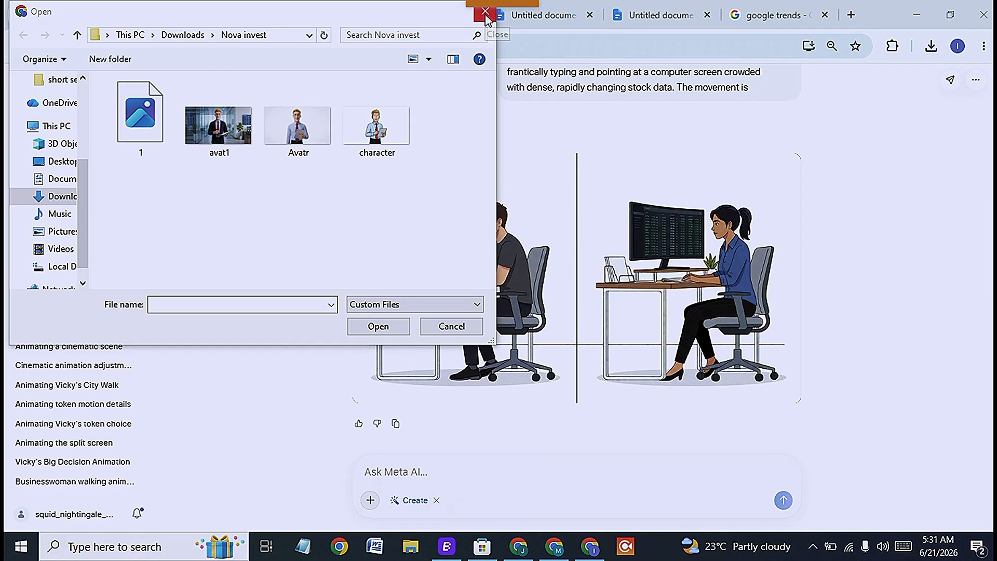
left_click(452, 327)
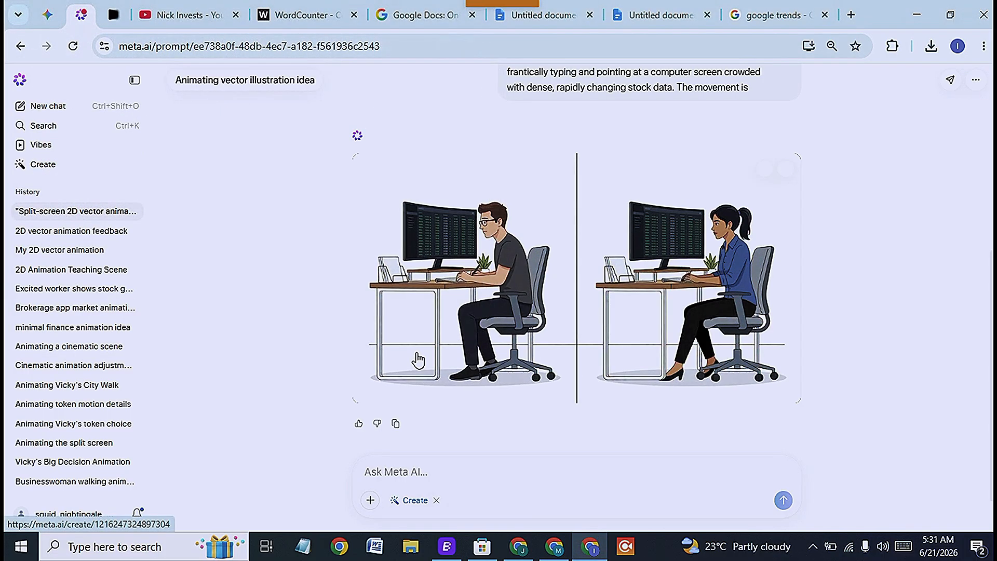
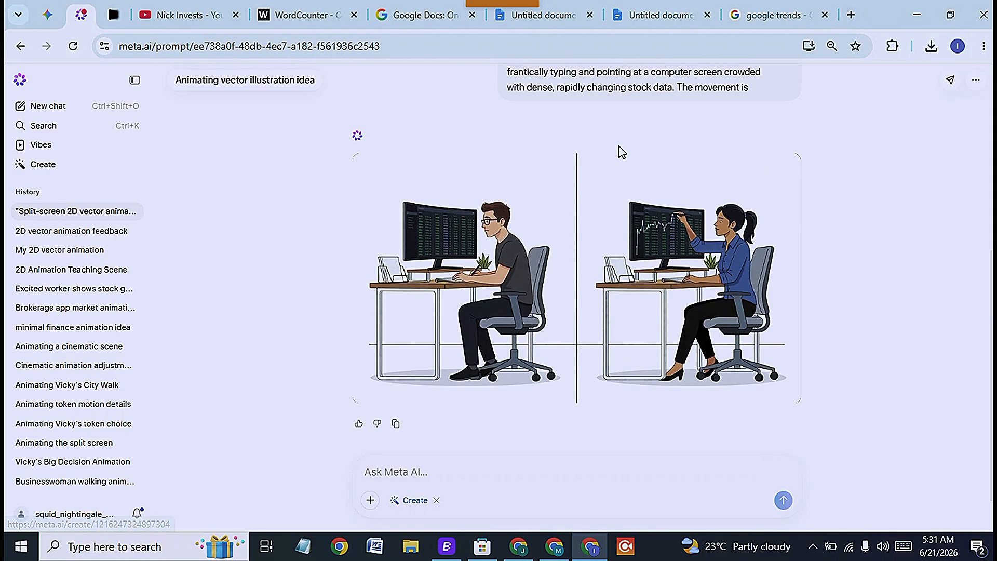
Step: Search Google in a new tab for "qooly video download"
left_click(851, 14)
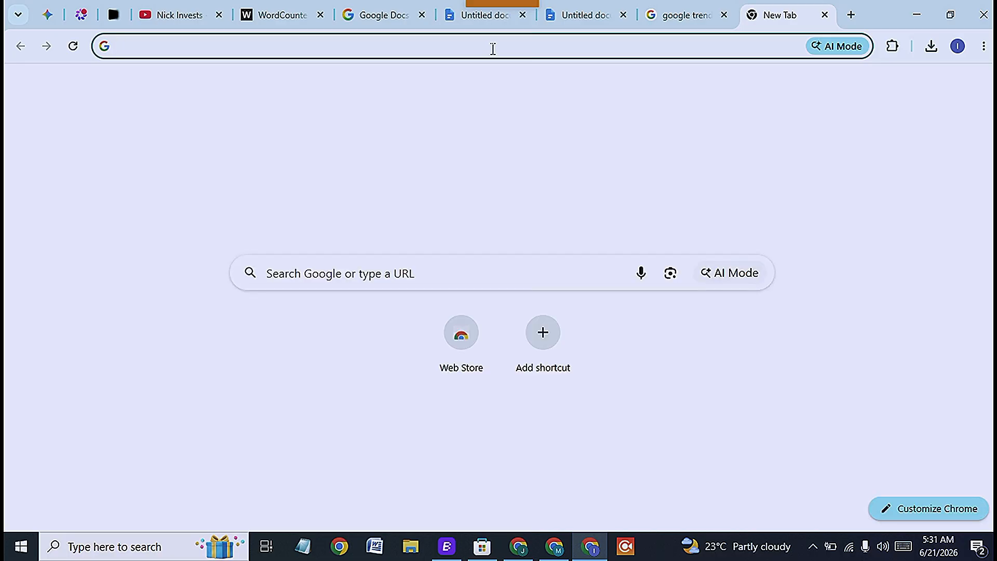
type("qool")
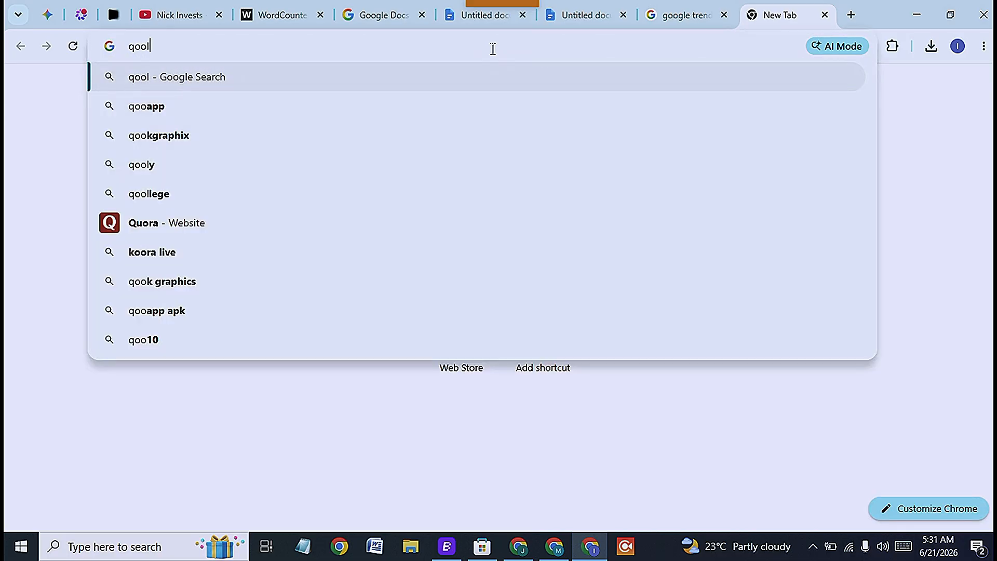
type("y video")
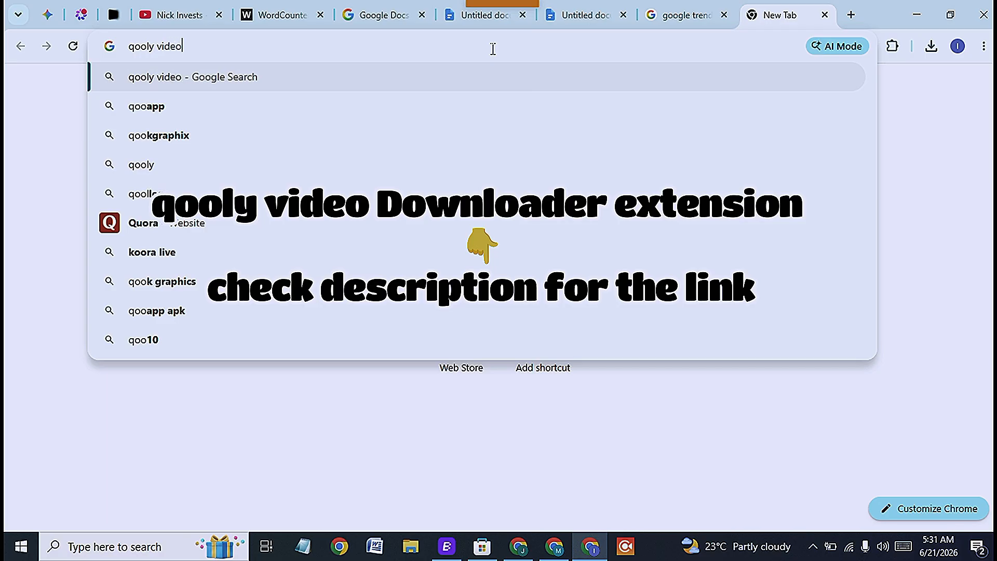
type(" download")
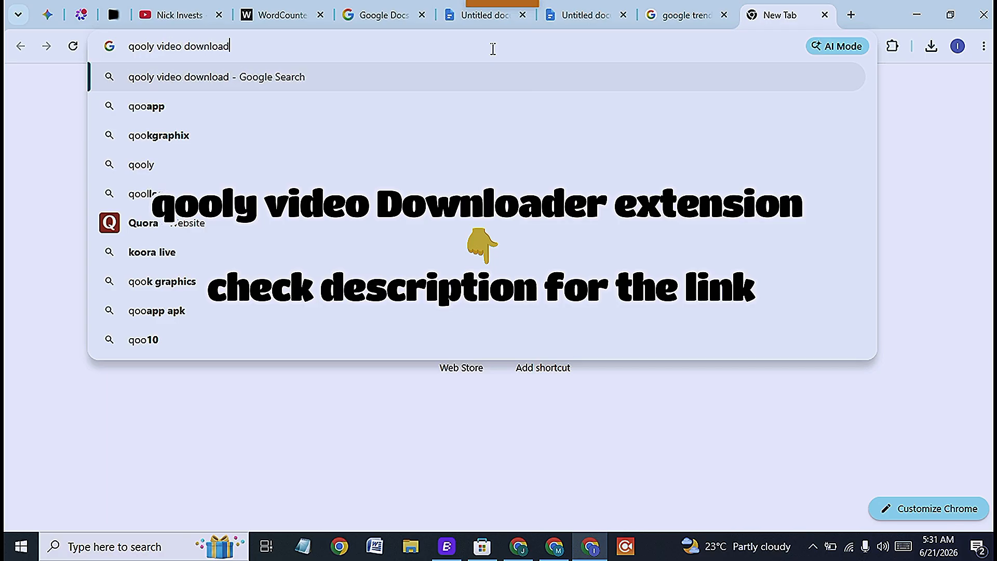
key("ctrl+a")
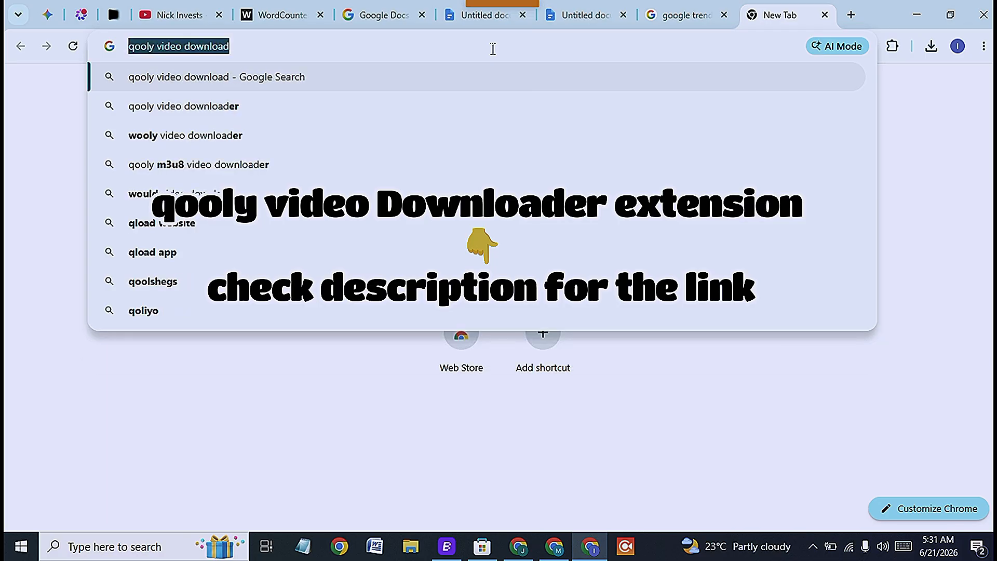
key("Return")
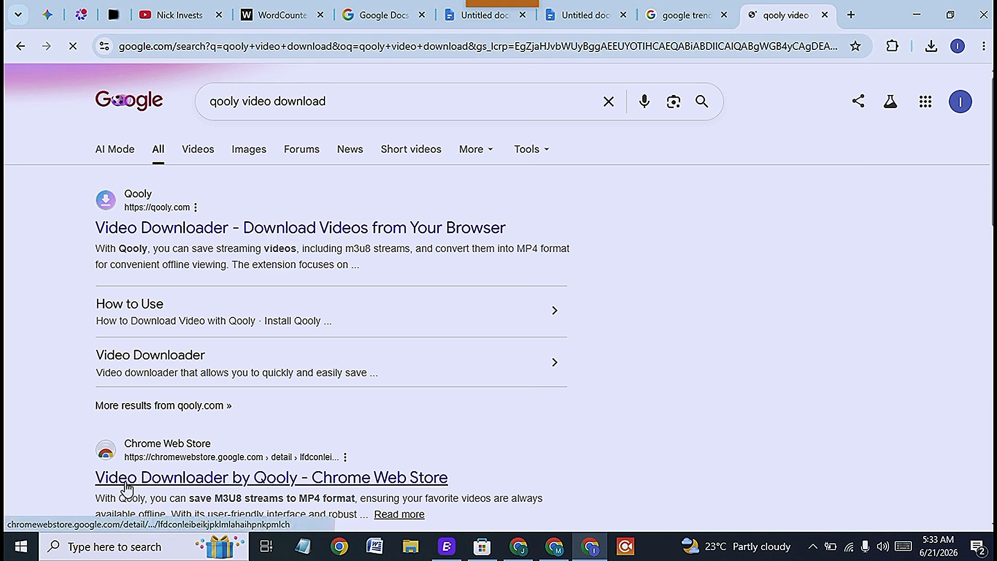
Step: Check the browser's extensions for Video Downloader by Qooly and return to the Meta AI chat
left_click(892, 46)
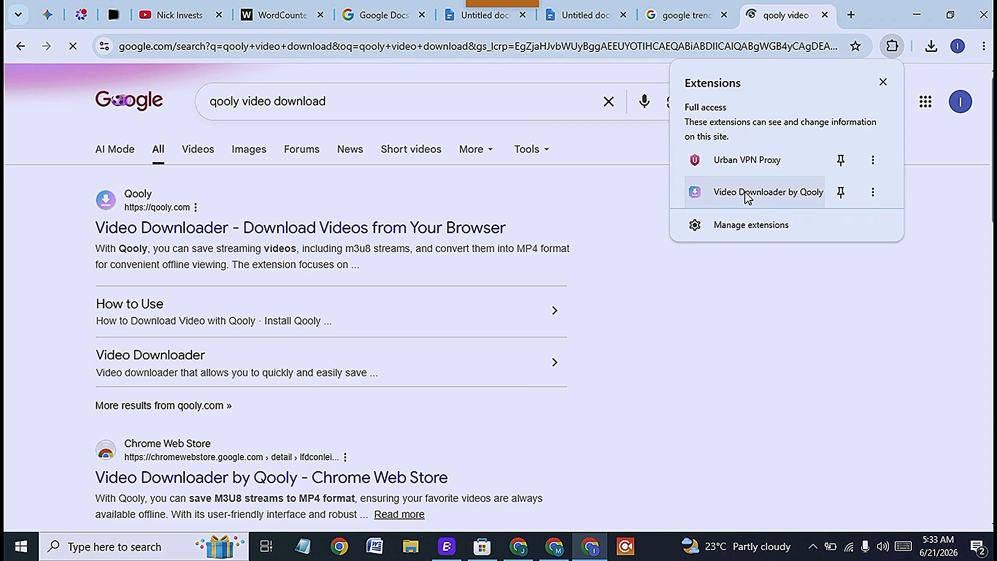
left_click(91, 15)
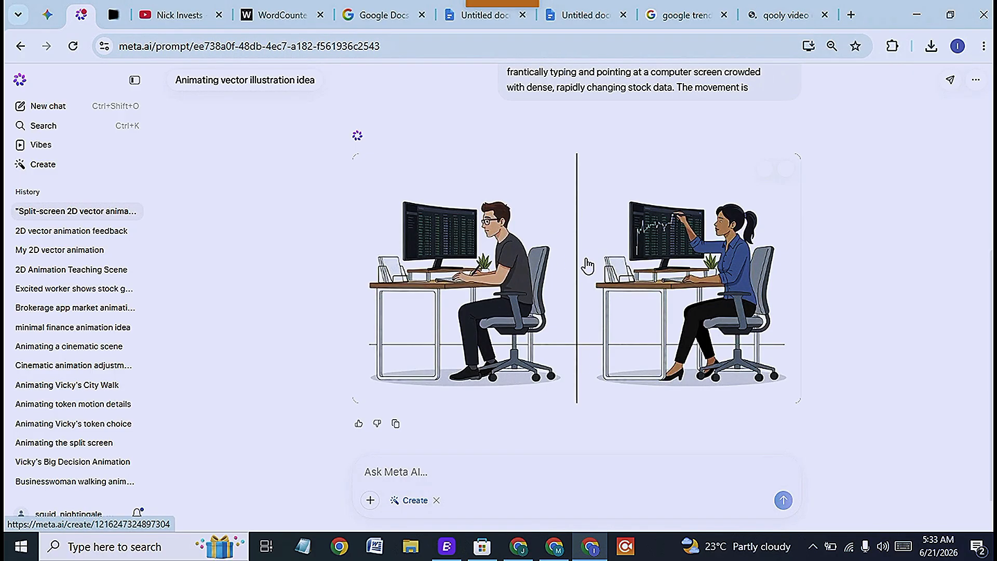
Step: Preview the split-screen engineers clip in Video Downloader by Qooly, bring up its download option, and close the extension
left_click(893, 46)
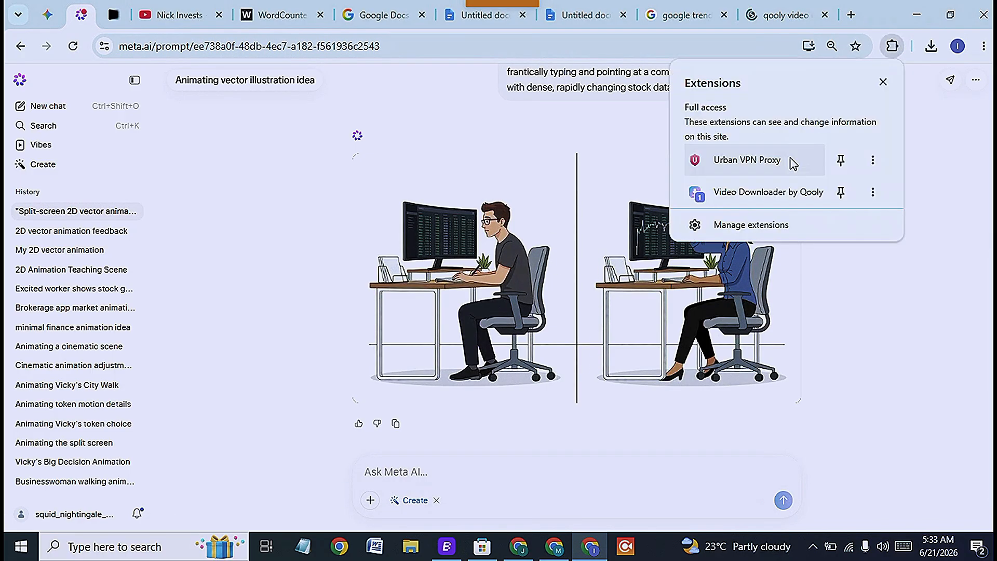
left_click(768, 192)
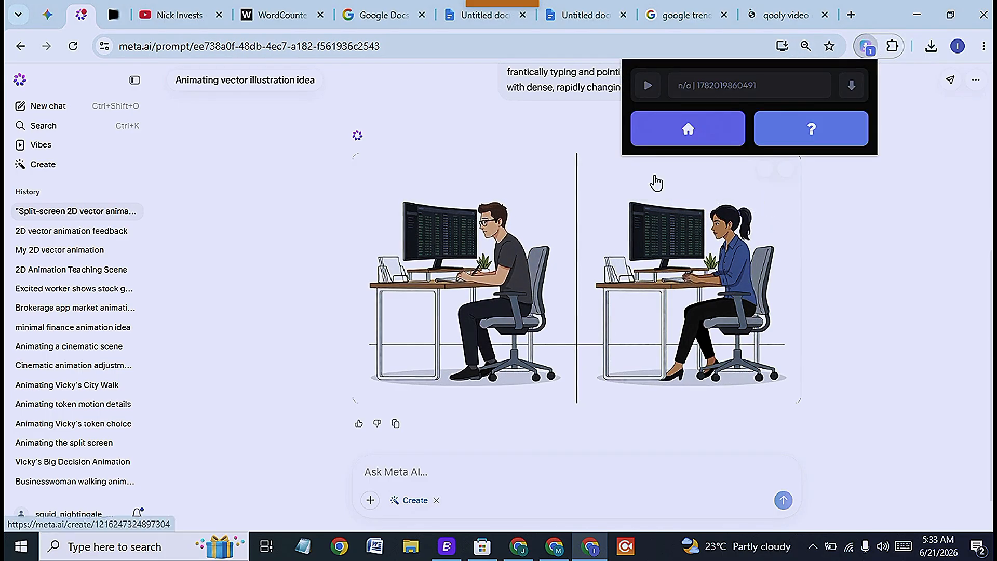
left_click(648, 87)
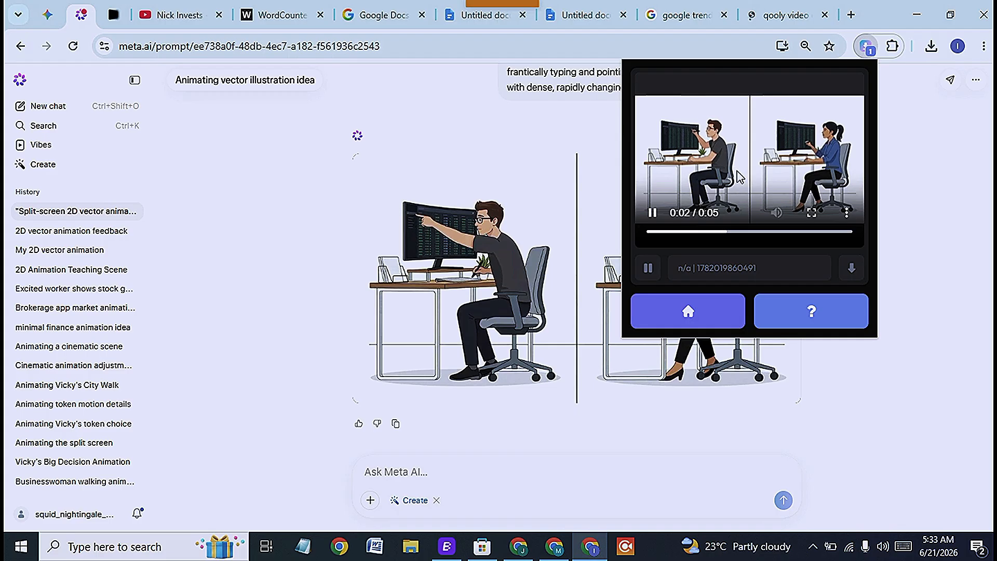
left_click(845, 214)
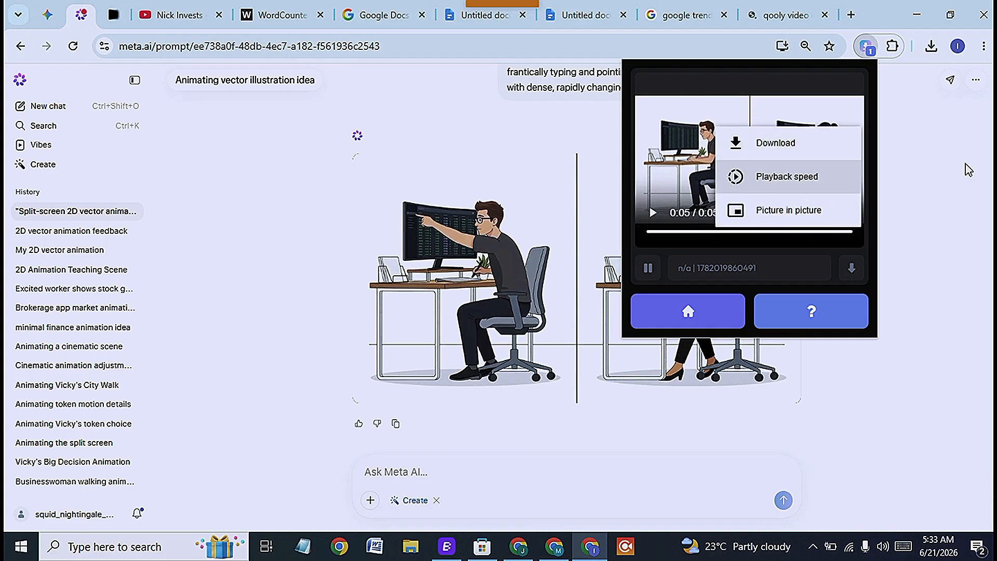
left_click(937, 224)
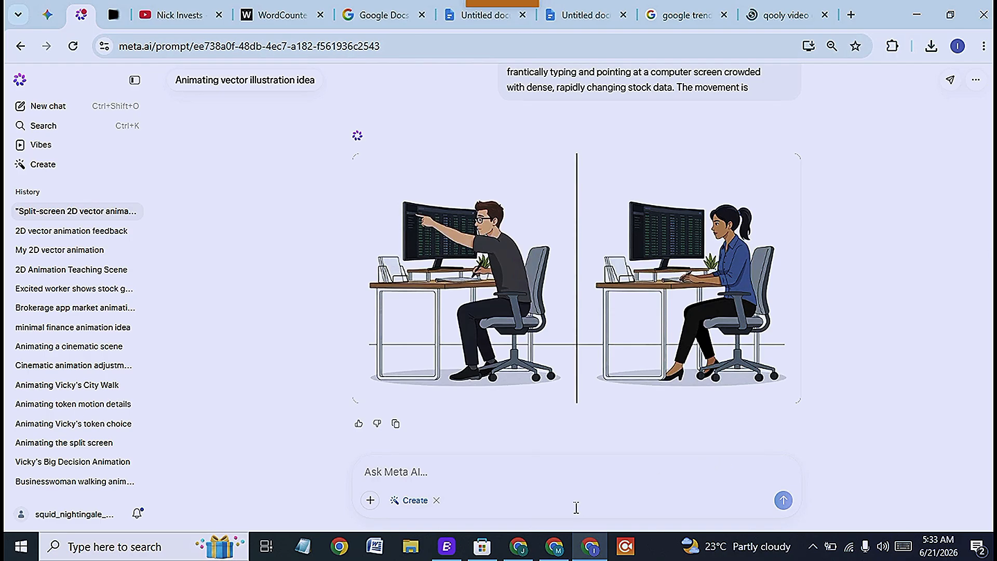
Step: Switch to MiniMax and show the audio download formats for today's "There is a specific, quiet moment" voiceover in the generation history
left_click(554, 554)
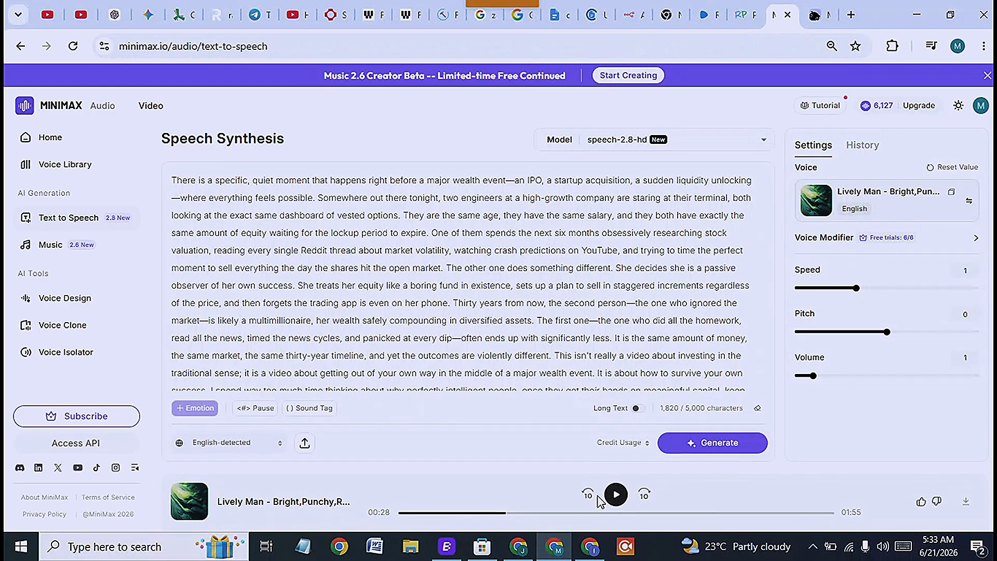
left_click(858, 149)
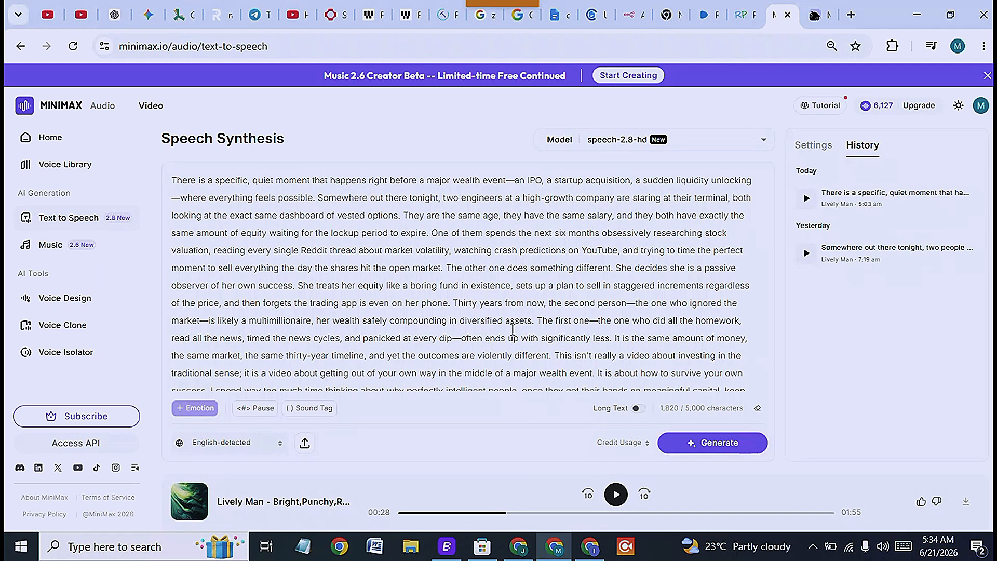
mouse_move(818, 192)
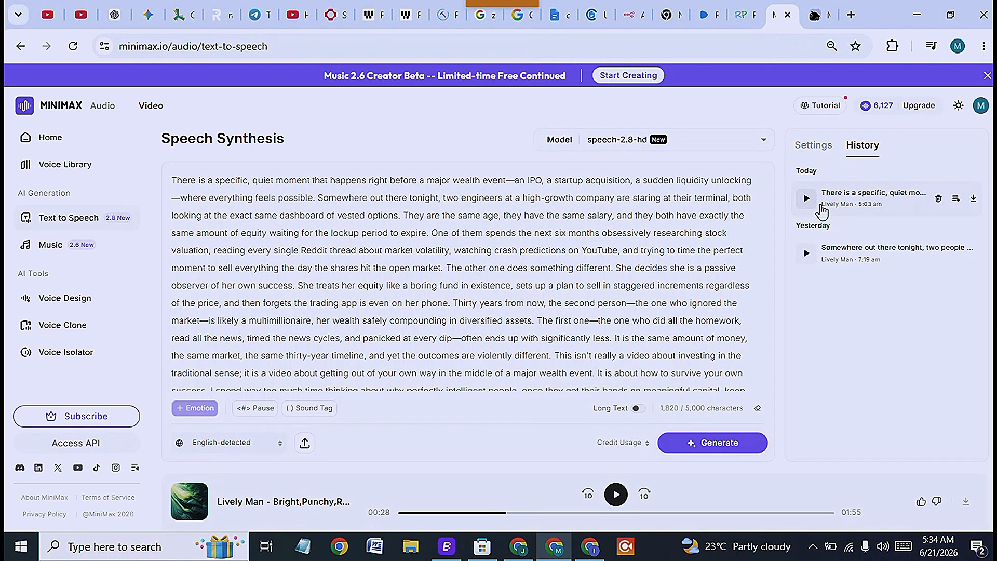
left_click(973, 201)
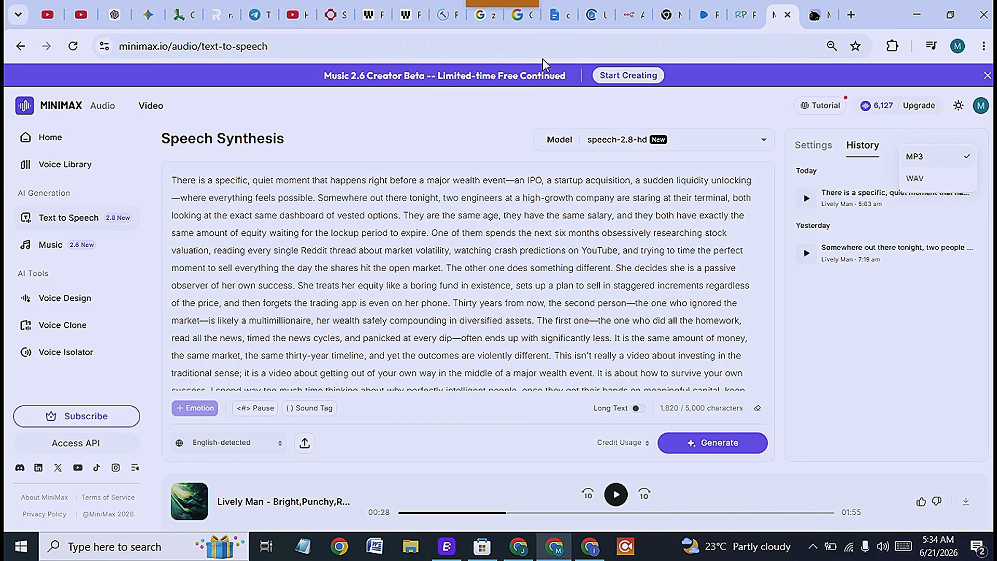
Step: Return to the Google Docs notes and review the image prompt instructions and the music, editing and video download sections
left_click(590, 547)
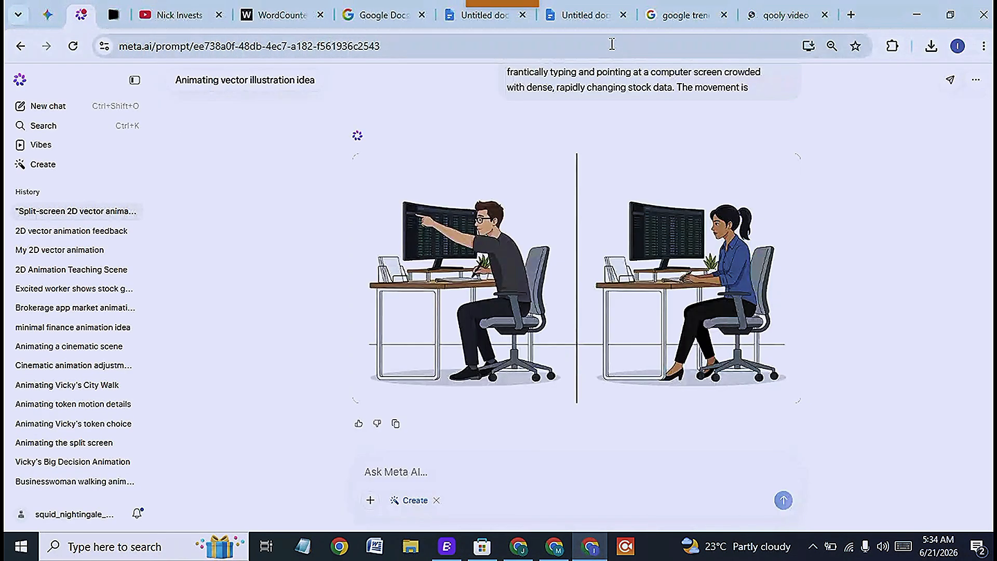
left_click(484, 16)
scroll(459, 345, "down", 2)
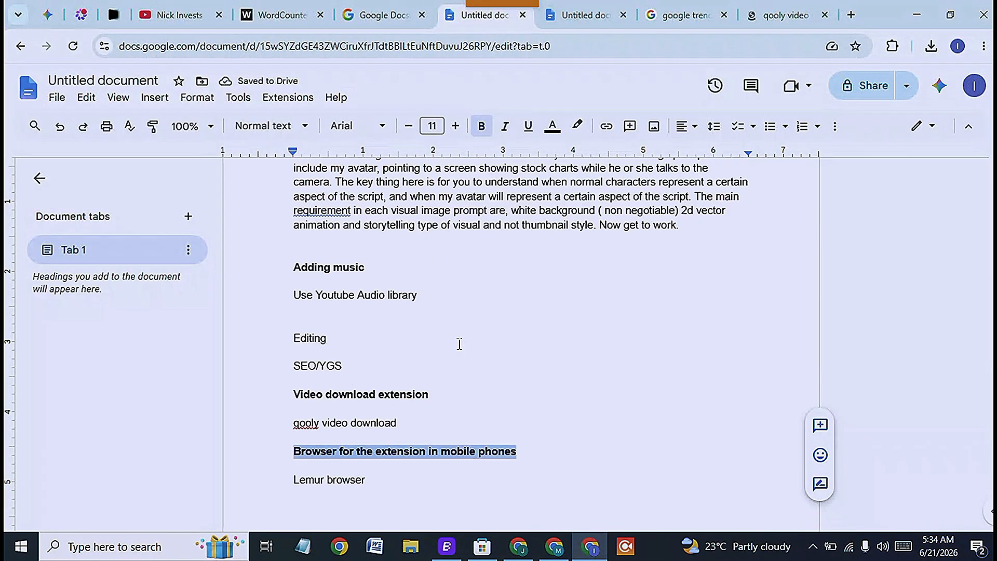
scroll(535, 312, "up", 5)
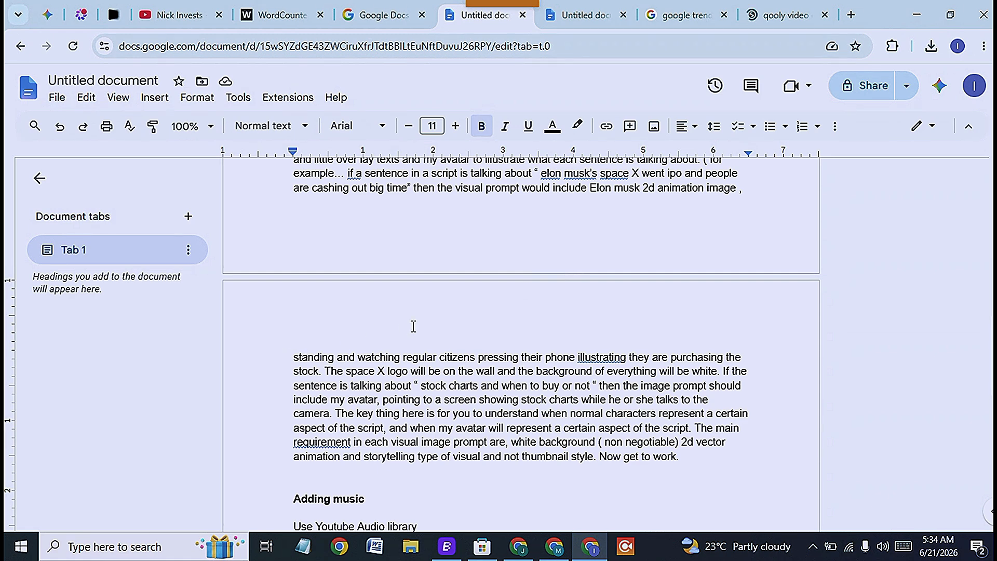
scroll(452, 307, "down", 5)
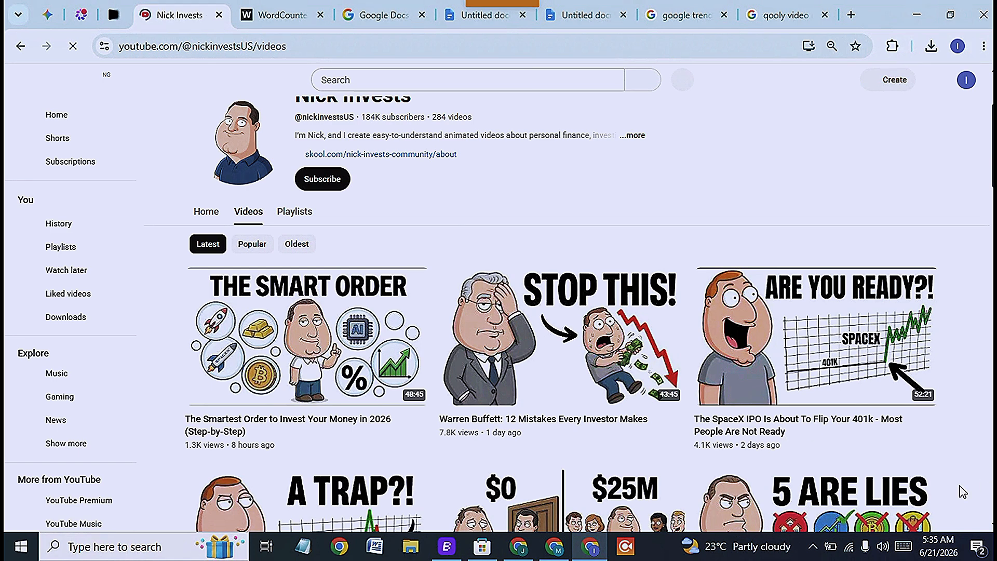
Step: Preview "The Smartest Order to Invest Your Money in 2026" on YouTube, then revisit Gemini's animation prompt and the Google Docs notes
mouse_move(266, 314)
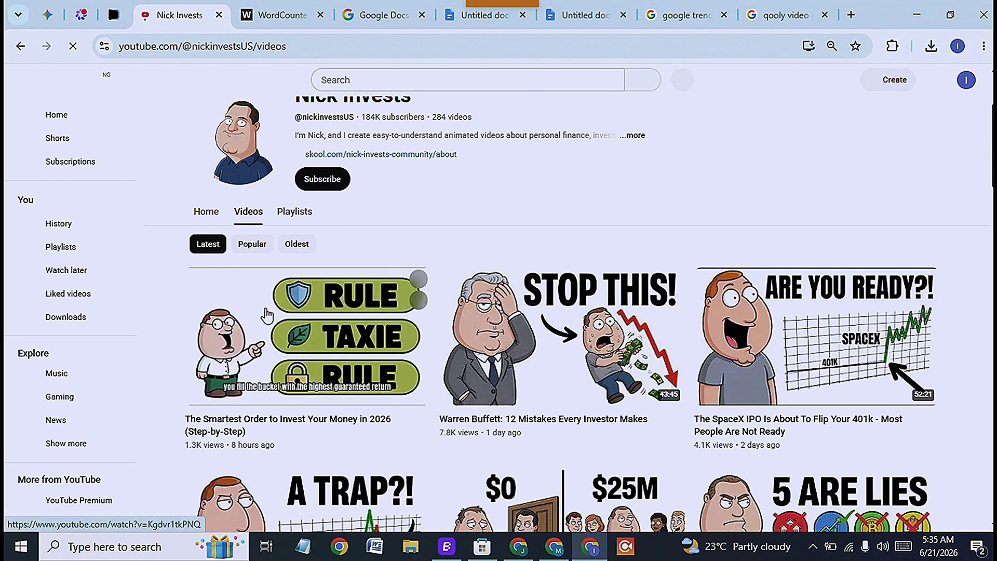
left_click(47, 15)
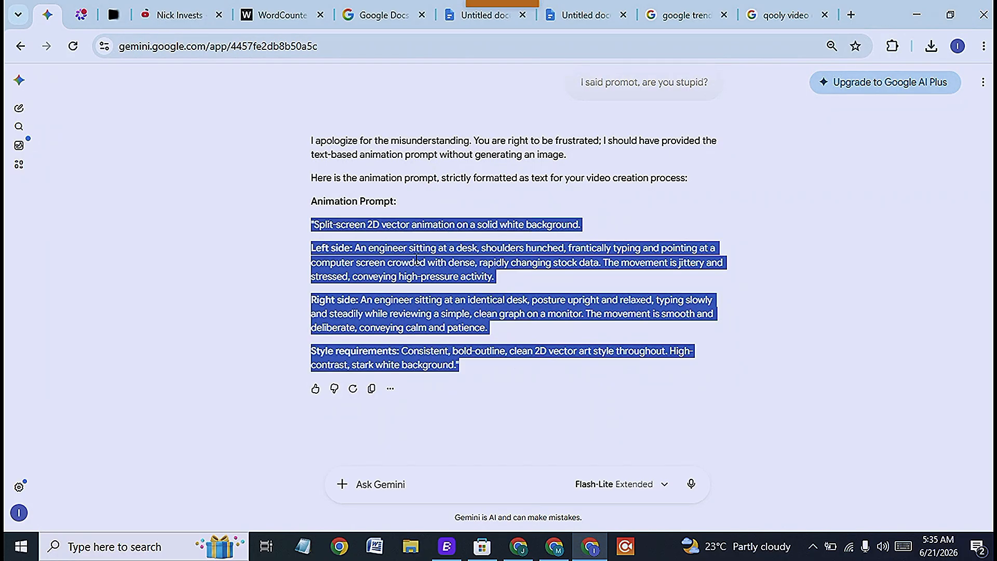
left_click(479, 17)
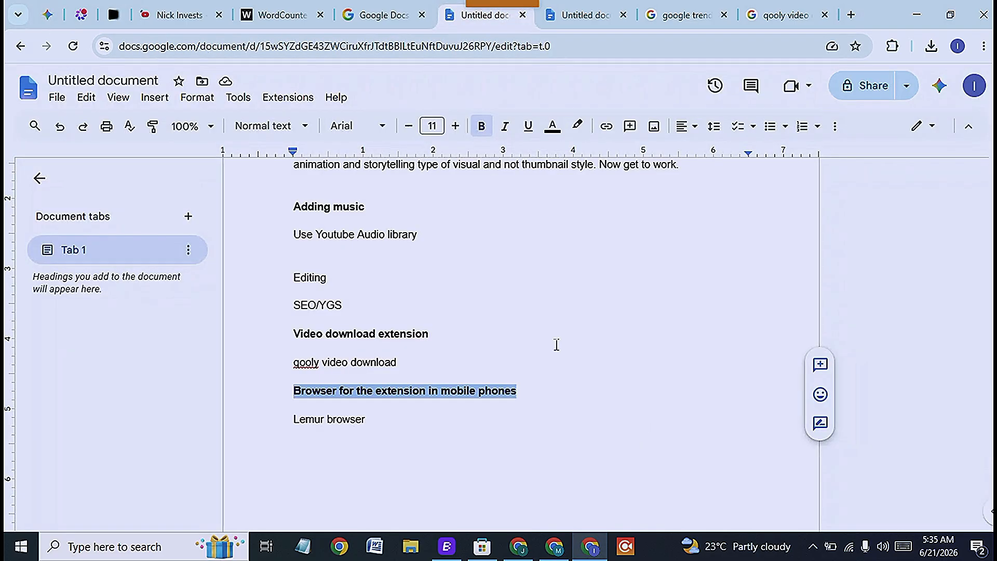